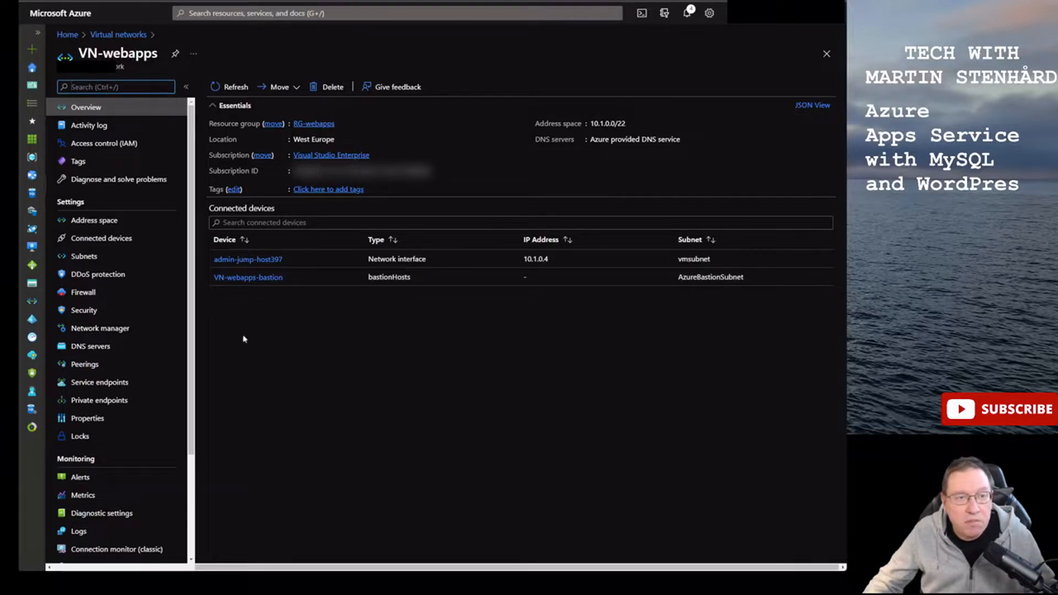
- Open the VN-webapps Subnets page listing vmsubnet and AzureBastionSubnet
click(85, 257)
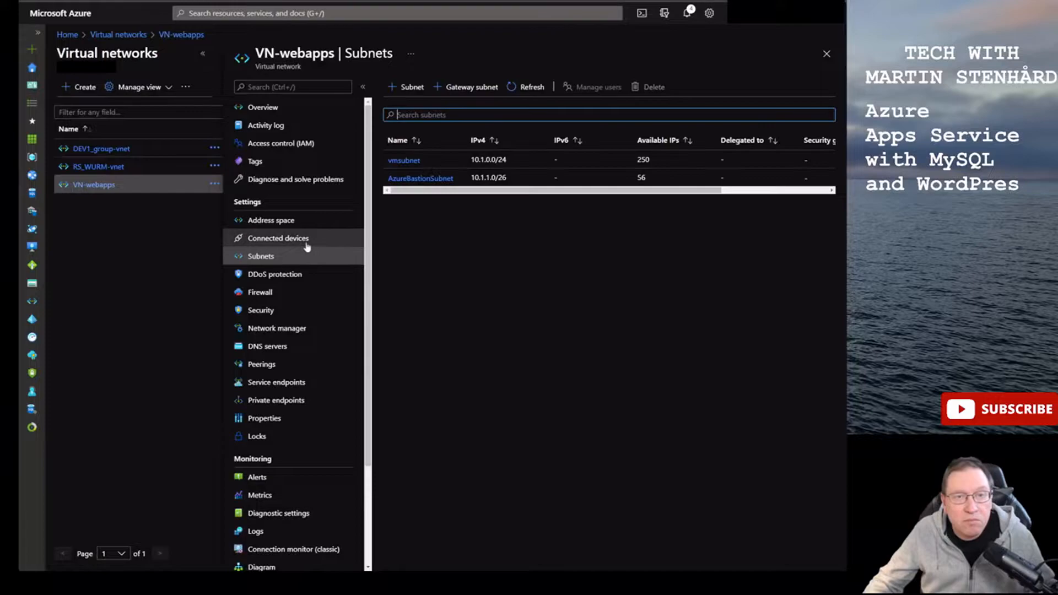
- Add a subnet named WebAppSubnet with the default 10.1.2.0/24 range and save it
click(203, 55)
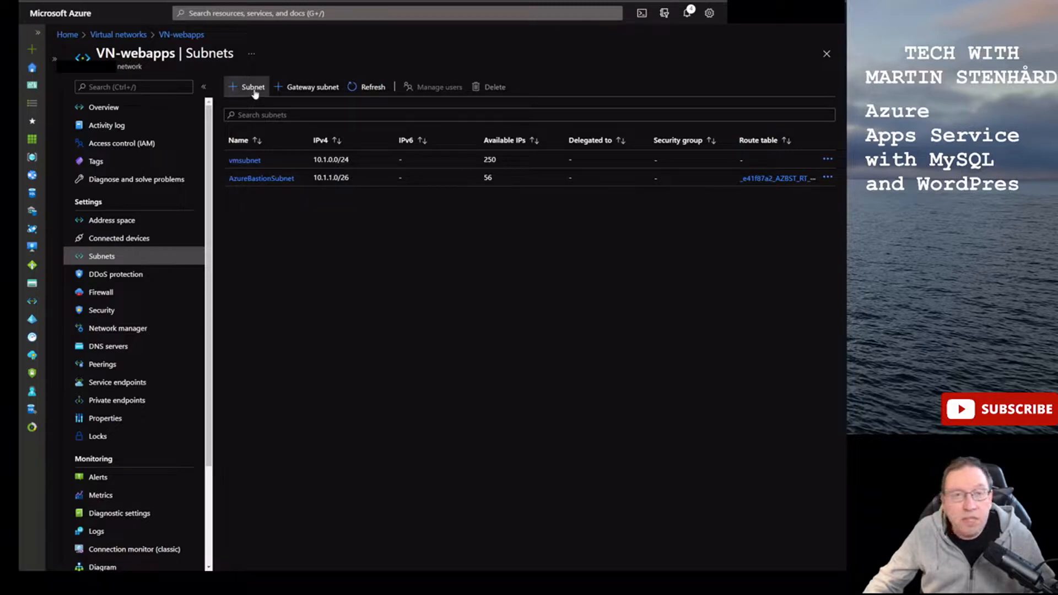
click(253, 88)
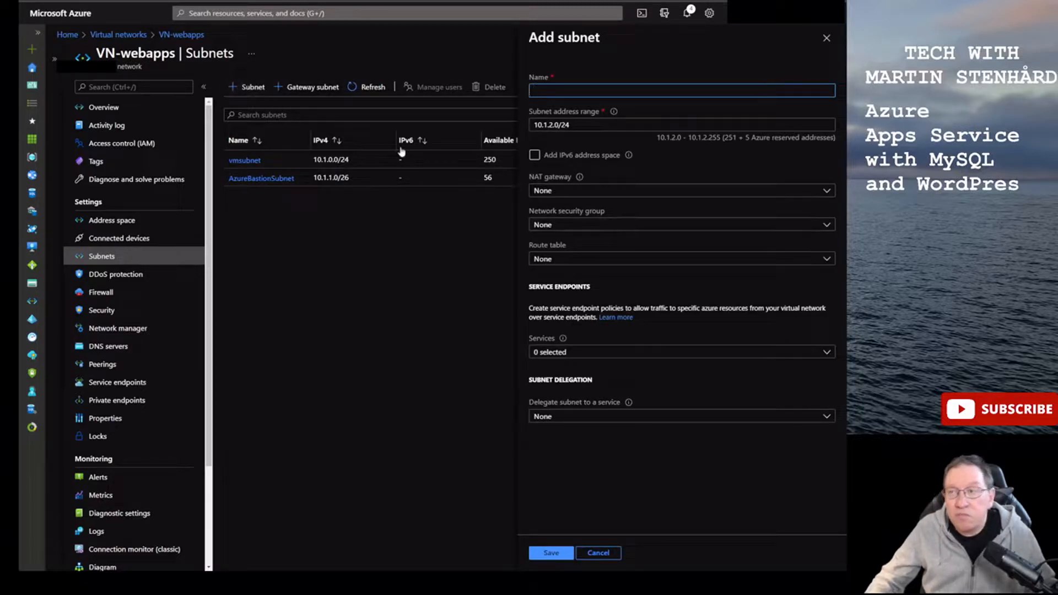
text(W)
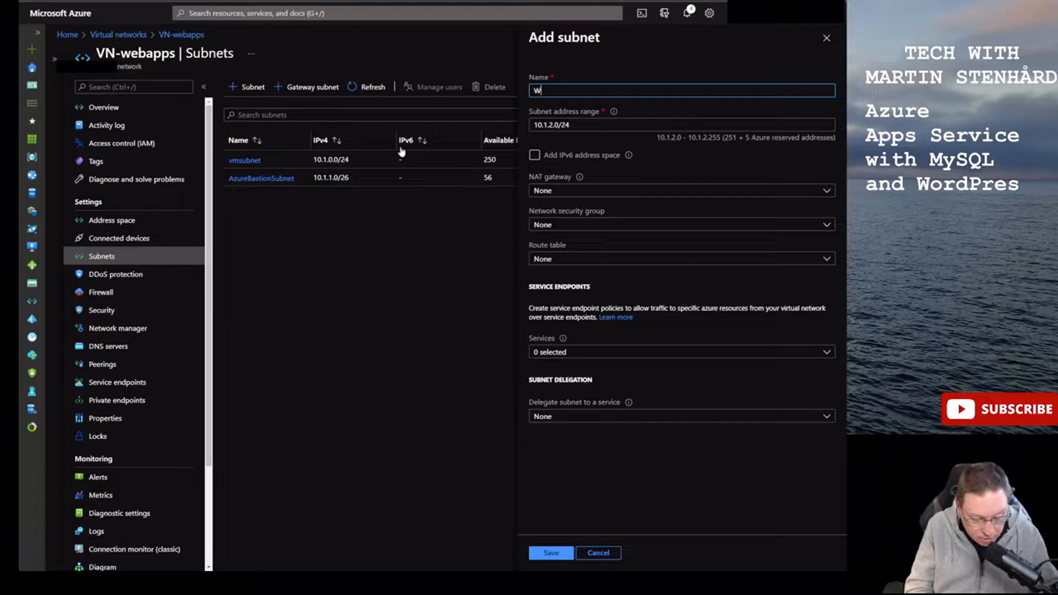
text(ebAppSubnet)
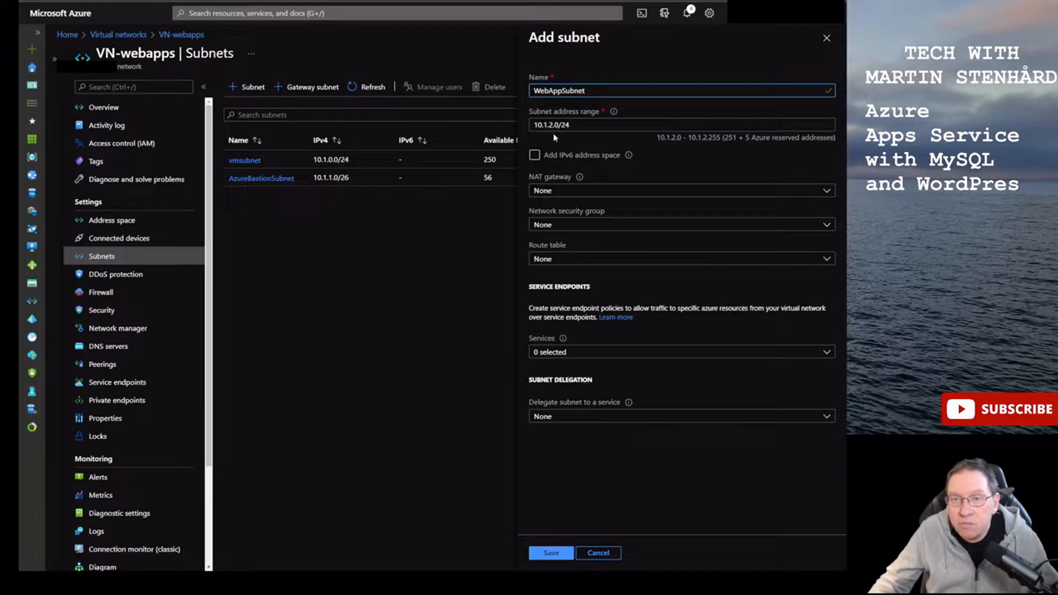
click(562, 555)
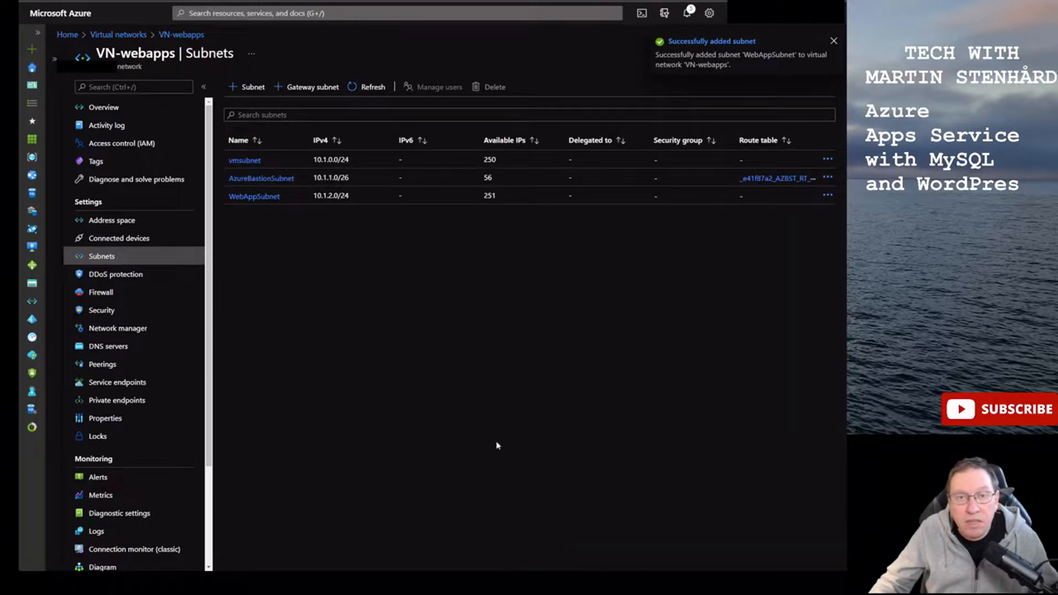
- Add and save subnet DBSubnet (10.1.3.0/24), then check the network diagram
click(245, 88)
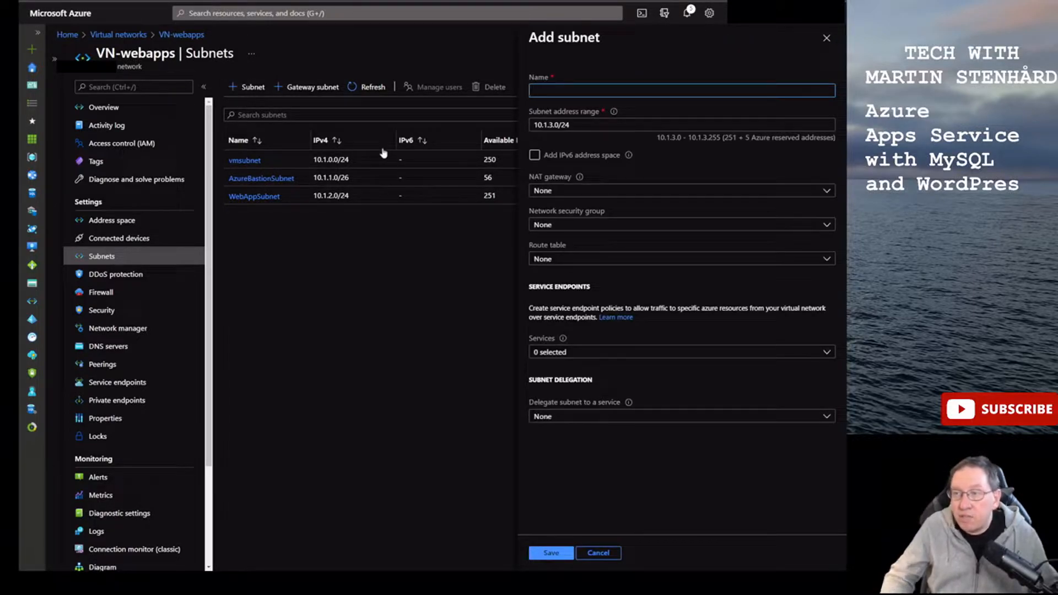
text(DB)
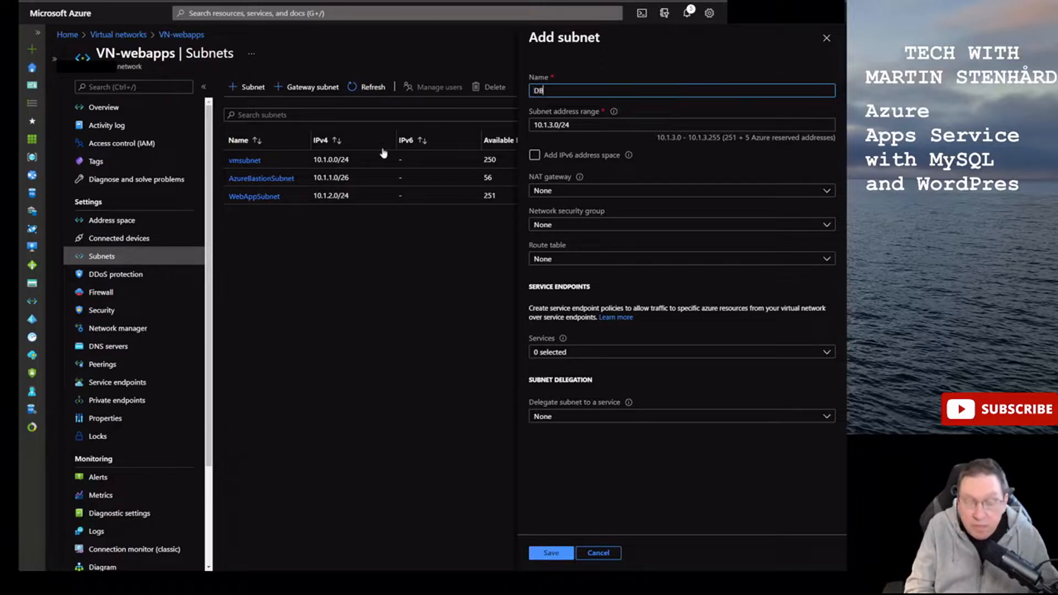
text(Subnet)
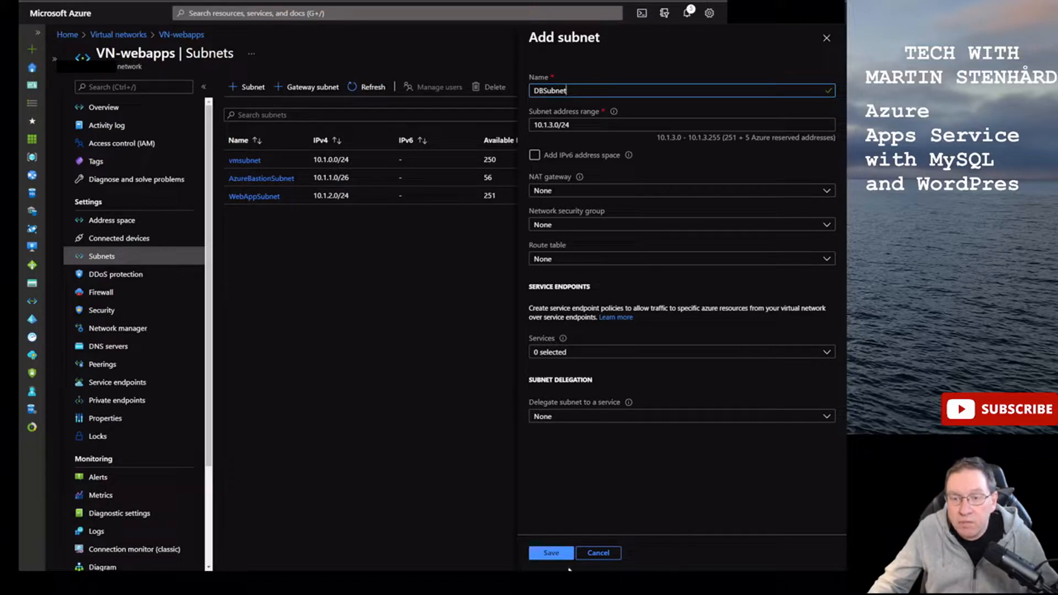
click(554, 553)
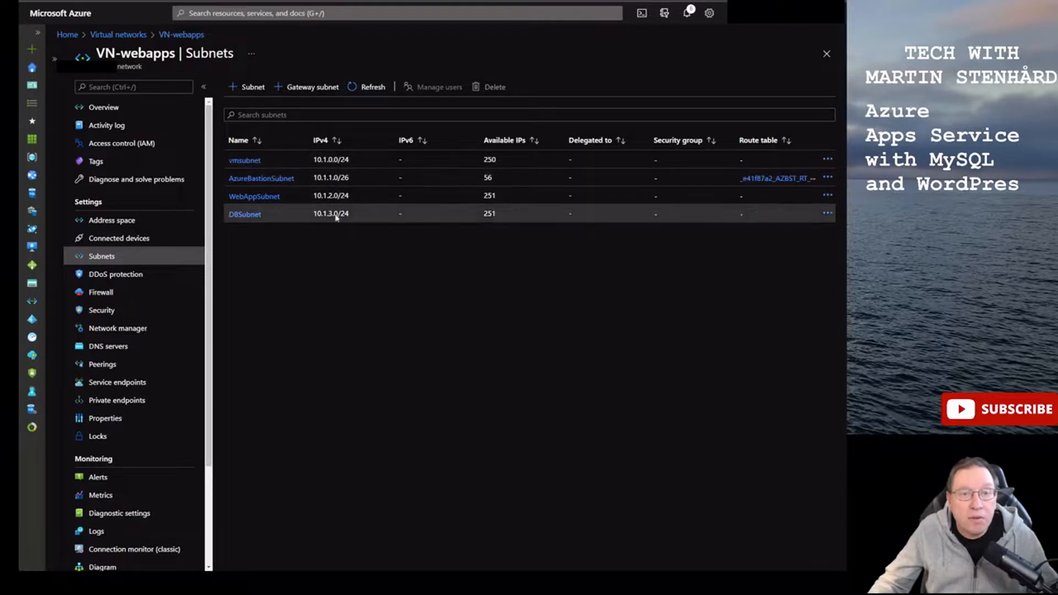
key(ctrl+Tab)
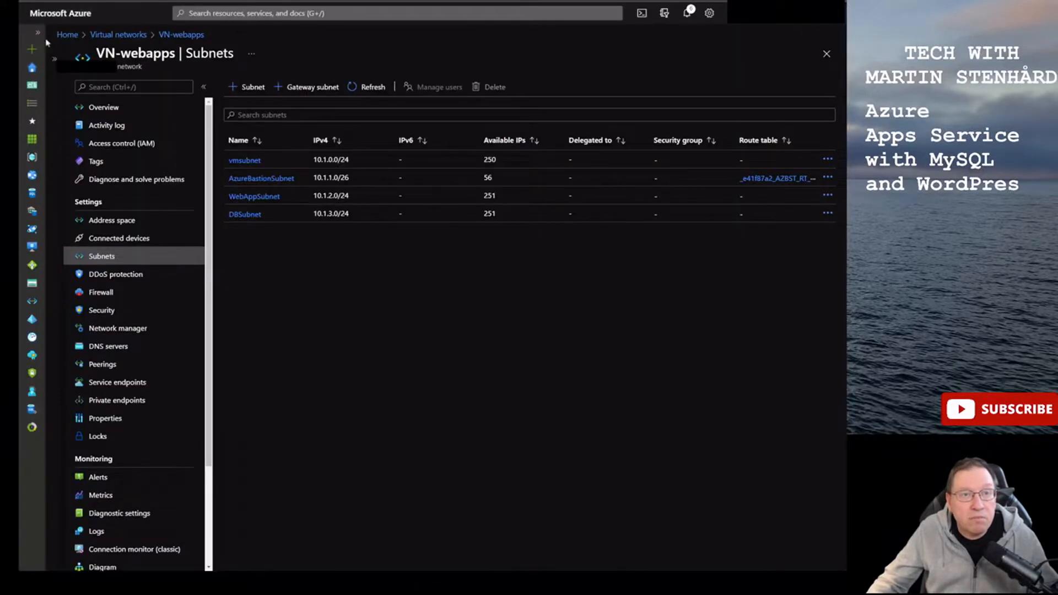
- Start a new App Service web app in resource group RG-webapps with PHP 7.4 runtime
click(57, 36)
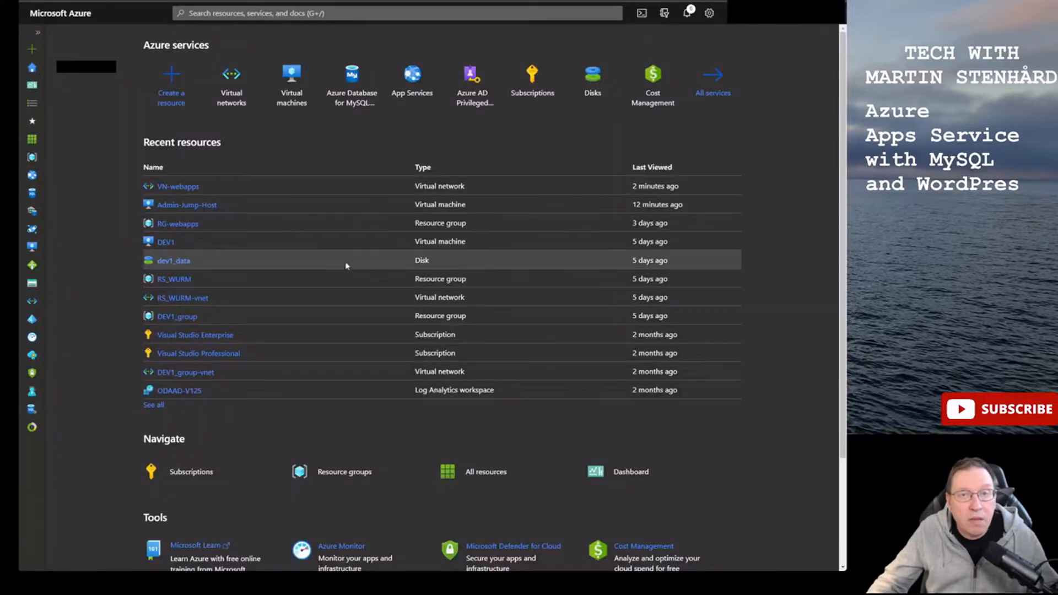
click(412, 83)
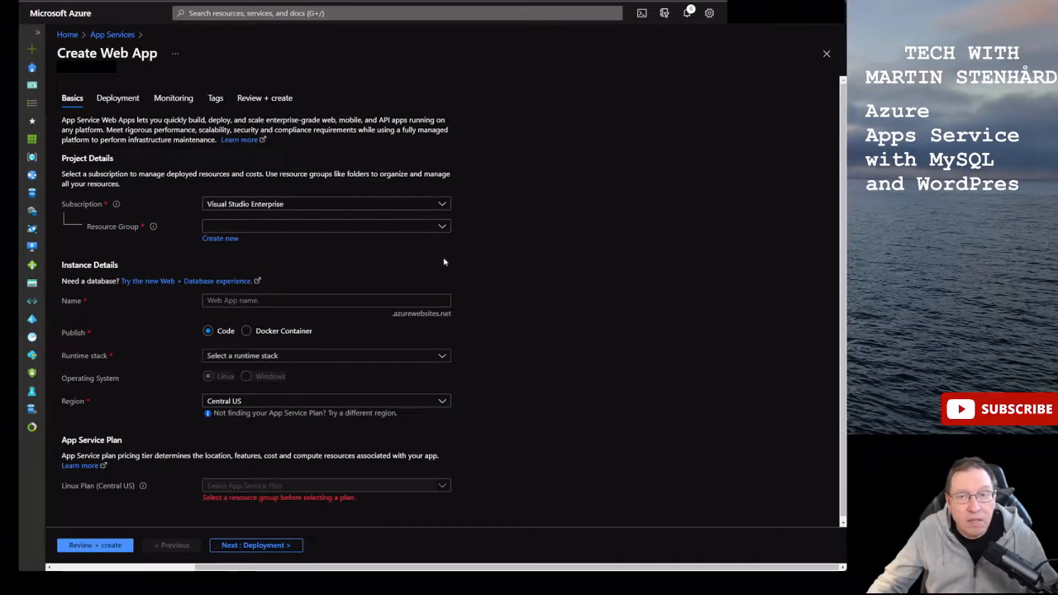
click(442, 226)
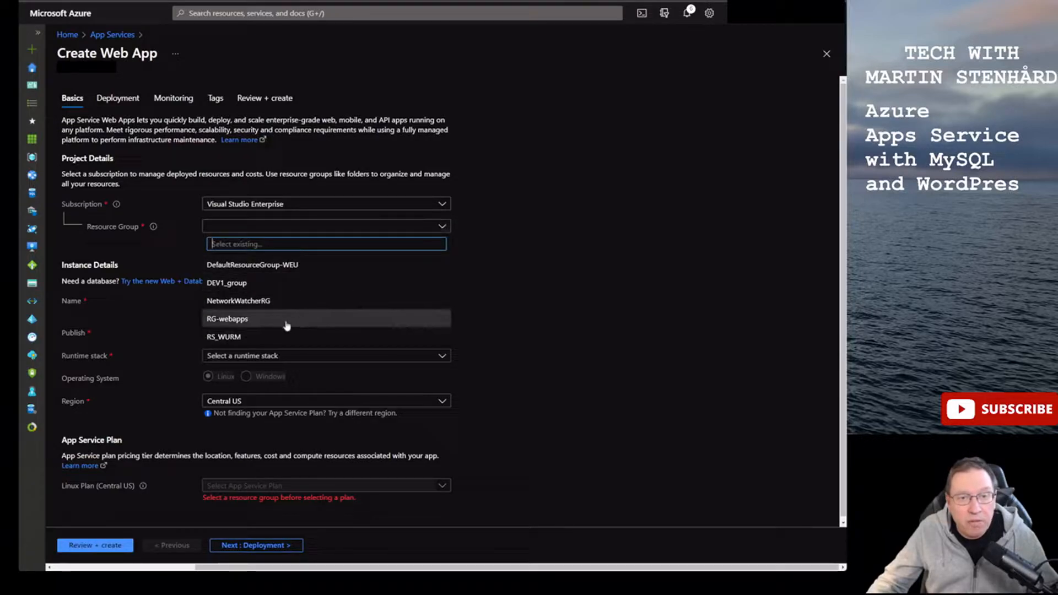
click(265, 320)
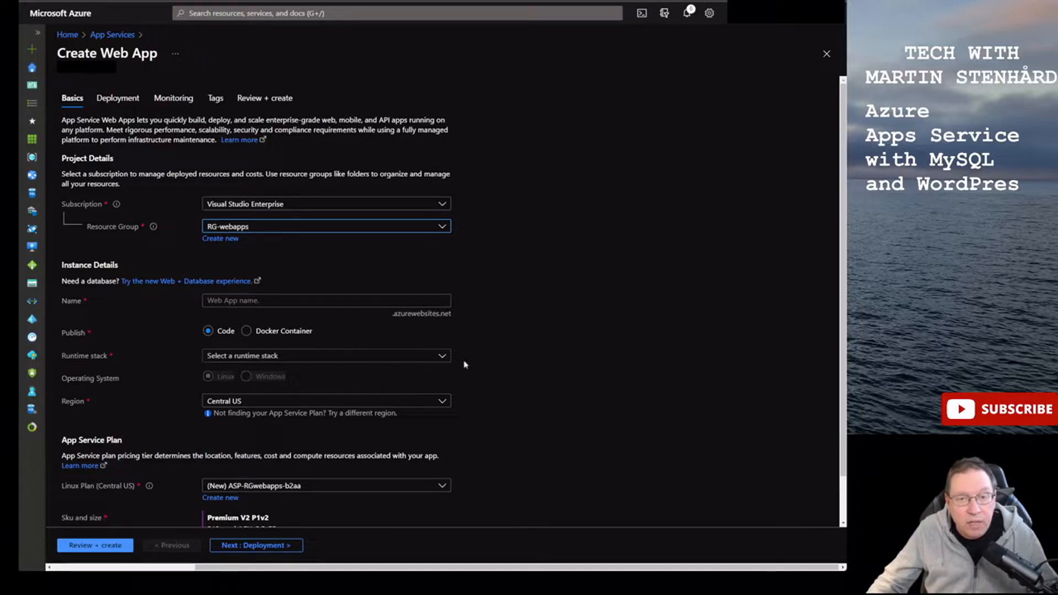
click(442, 356)
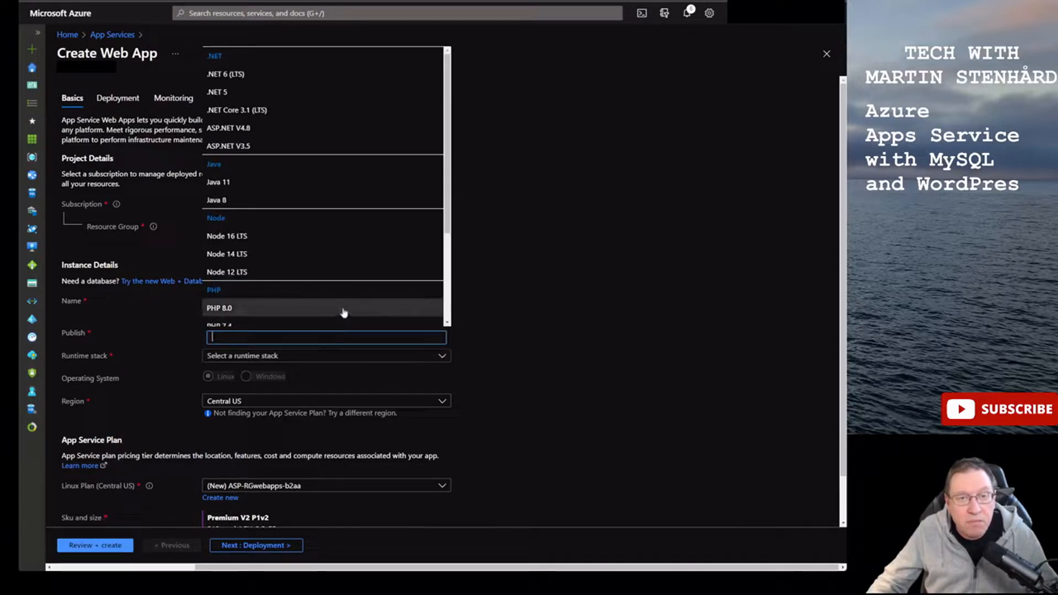
click(256, 325)
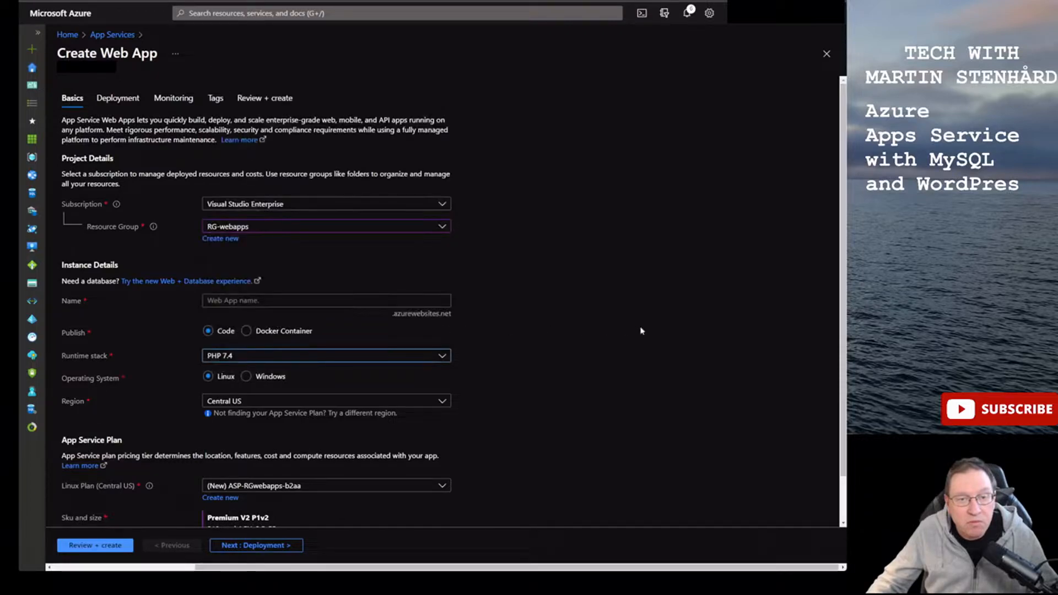
- Set the region to West Europe and name the web app mjs-webappWp
click(440, 402)
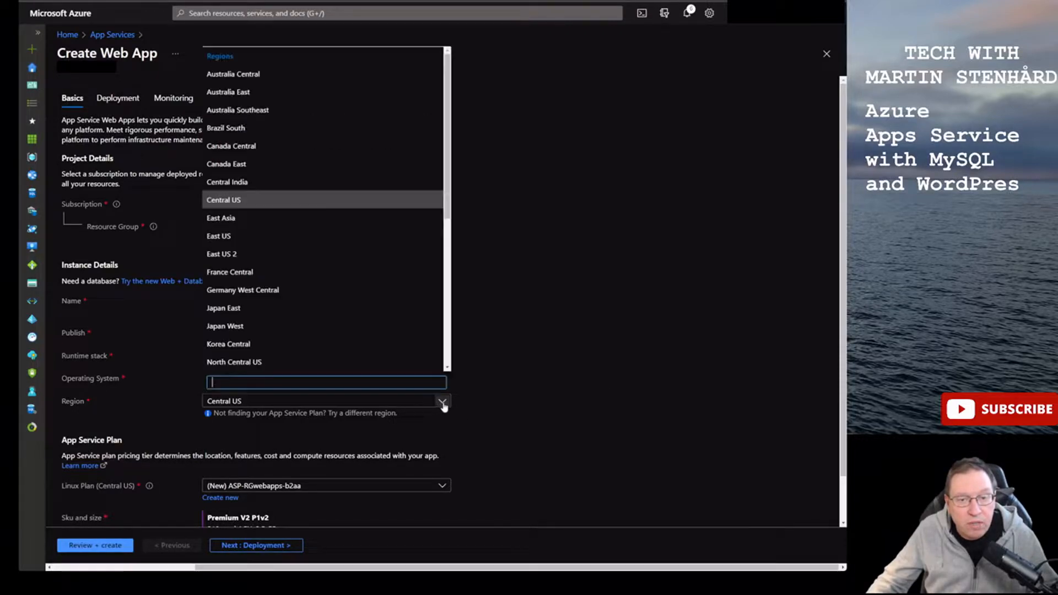
text(west)
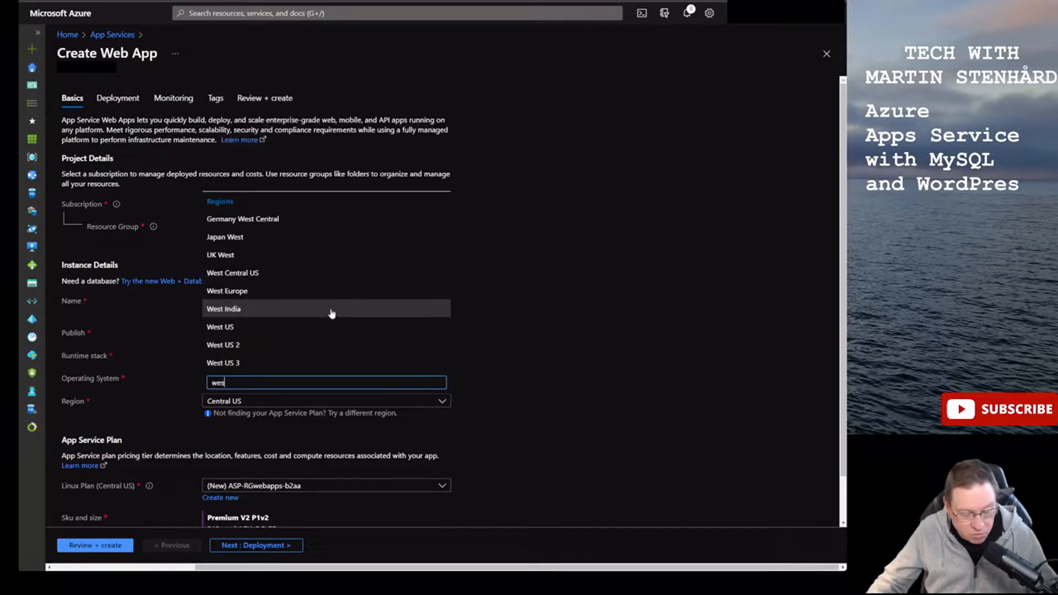
click(228, 291)
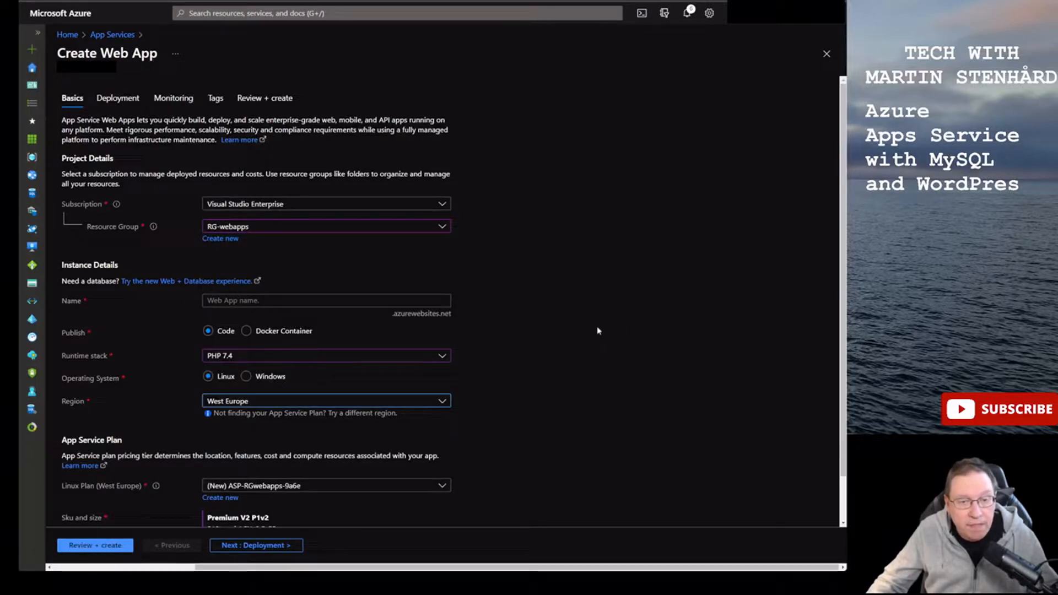
scroll(598, 331, down, 1)
scroll(598, 331, up, 1)
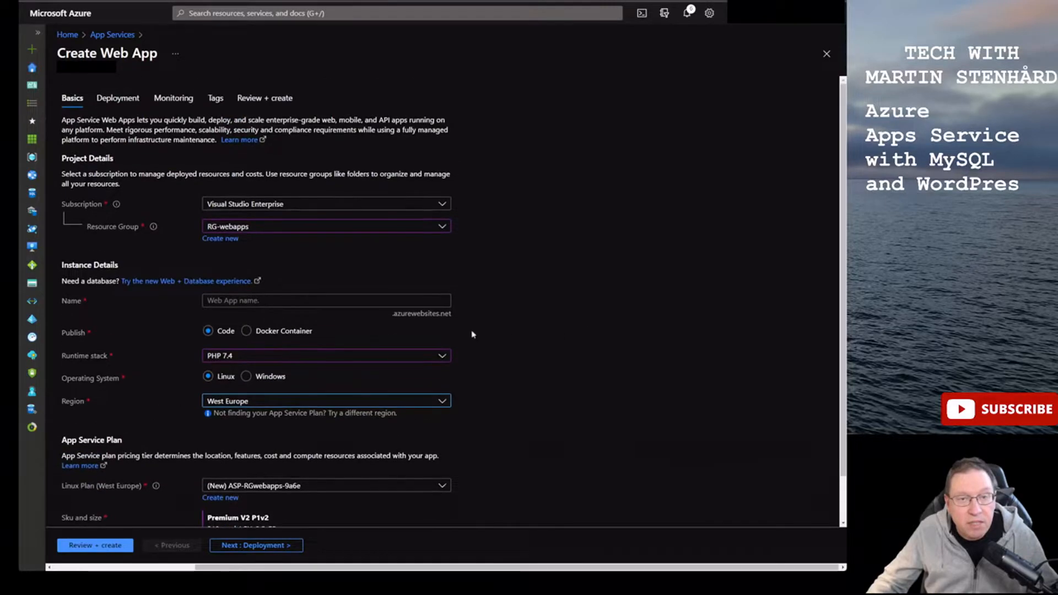
click(375, 302)
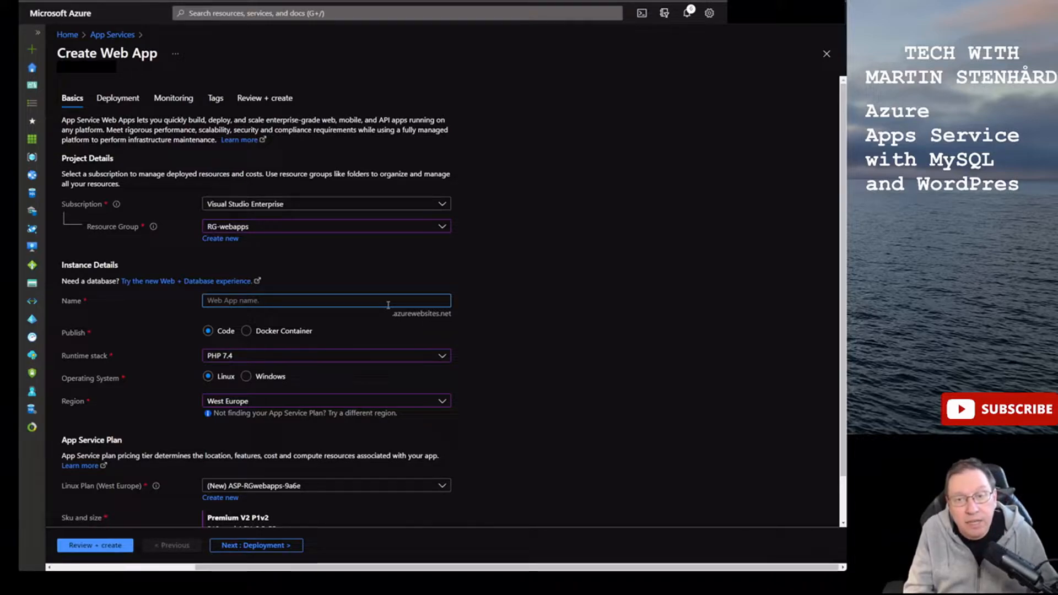
text(m)
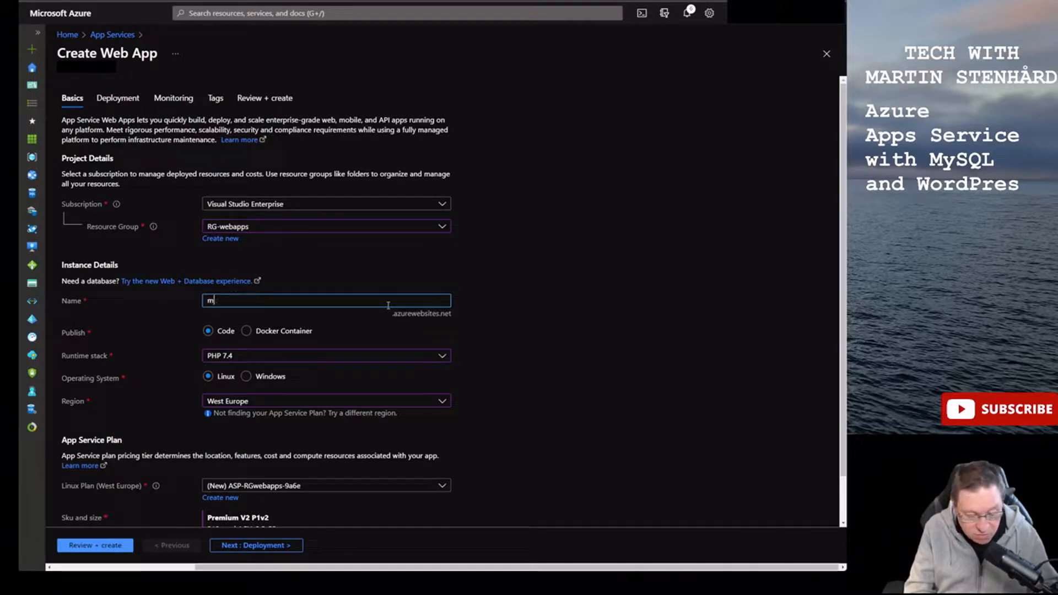
text(js-web)
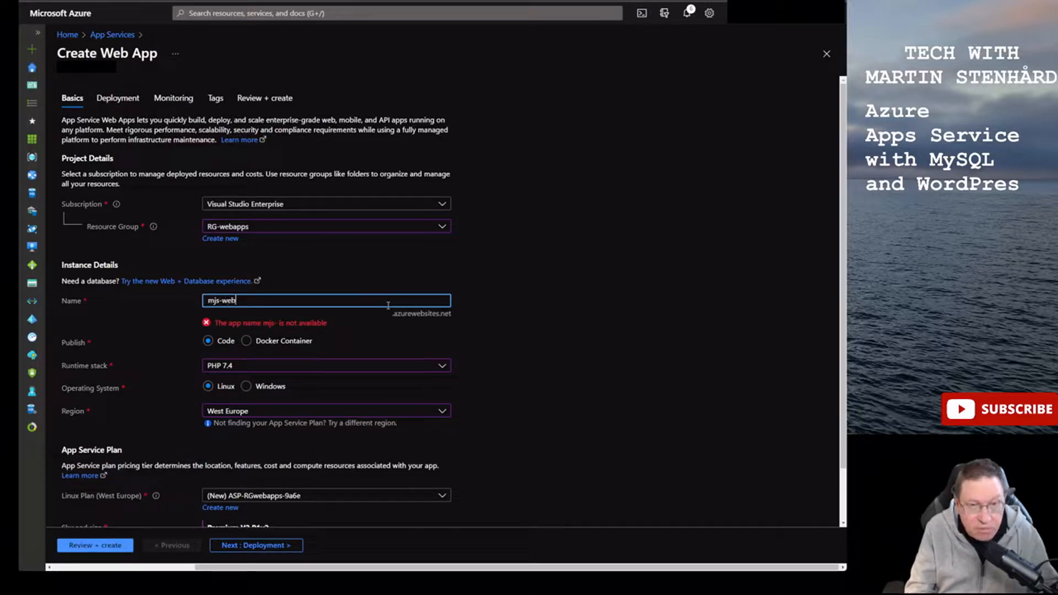
text(appWp)
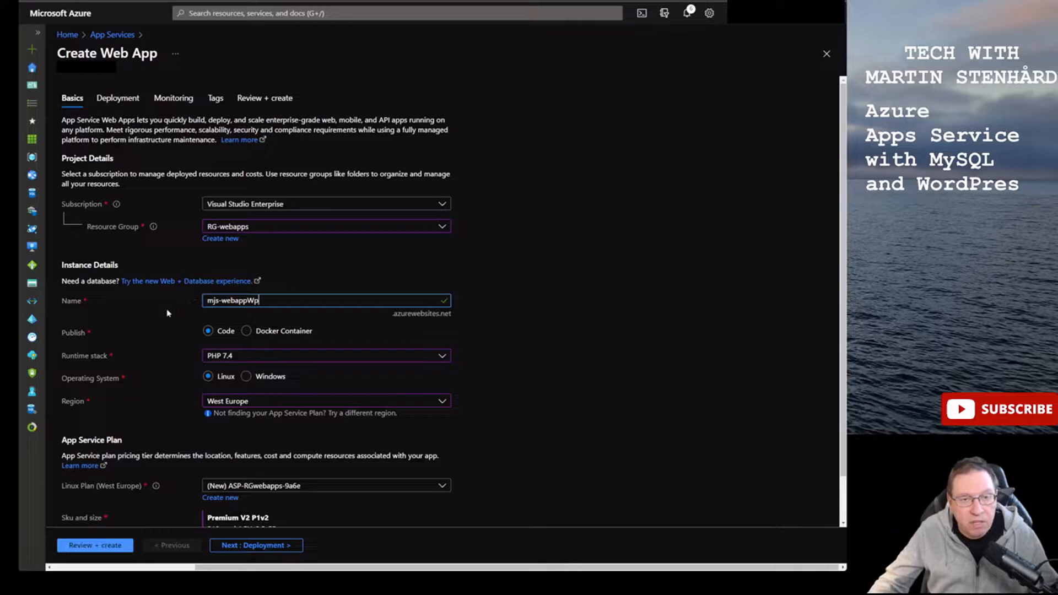
scroll(168, 314, down, 1)
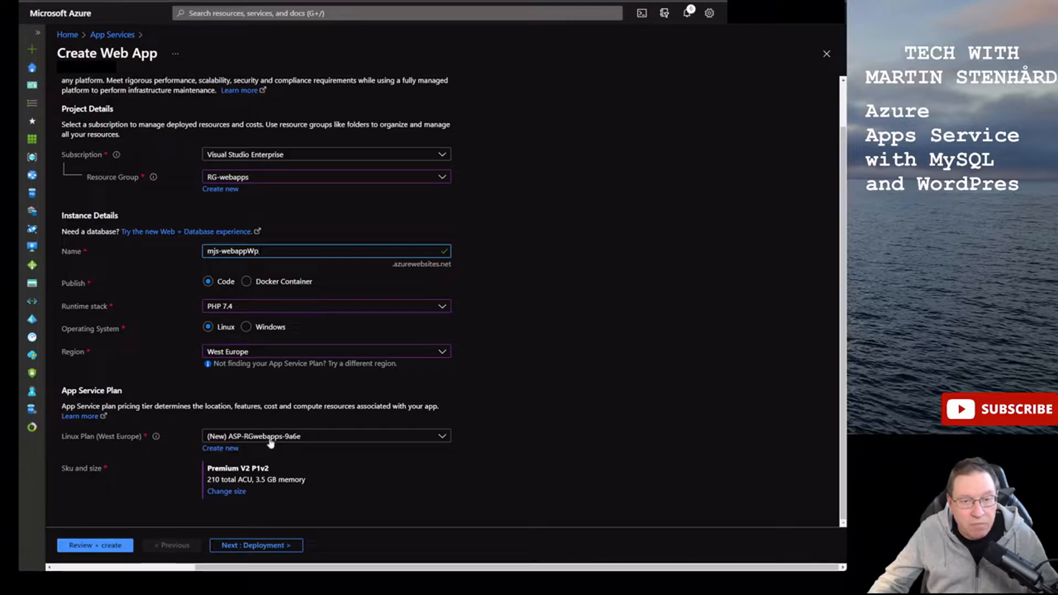
- Review the pricing tier options, keeping the Premium V2 P1v2 plan unchanged
click(237, 492)
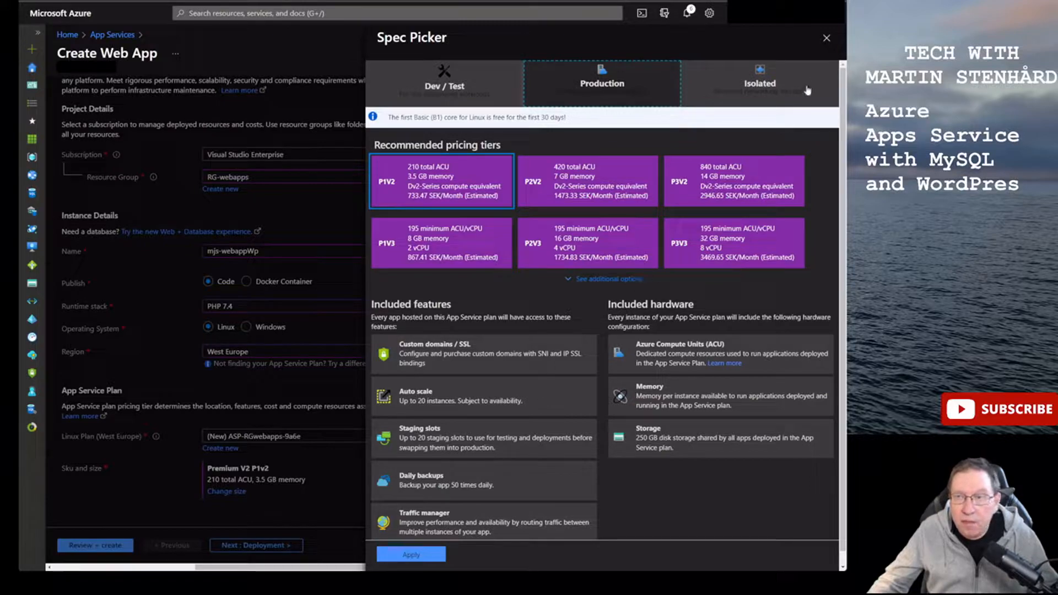
click(826, 37)
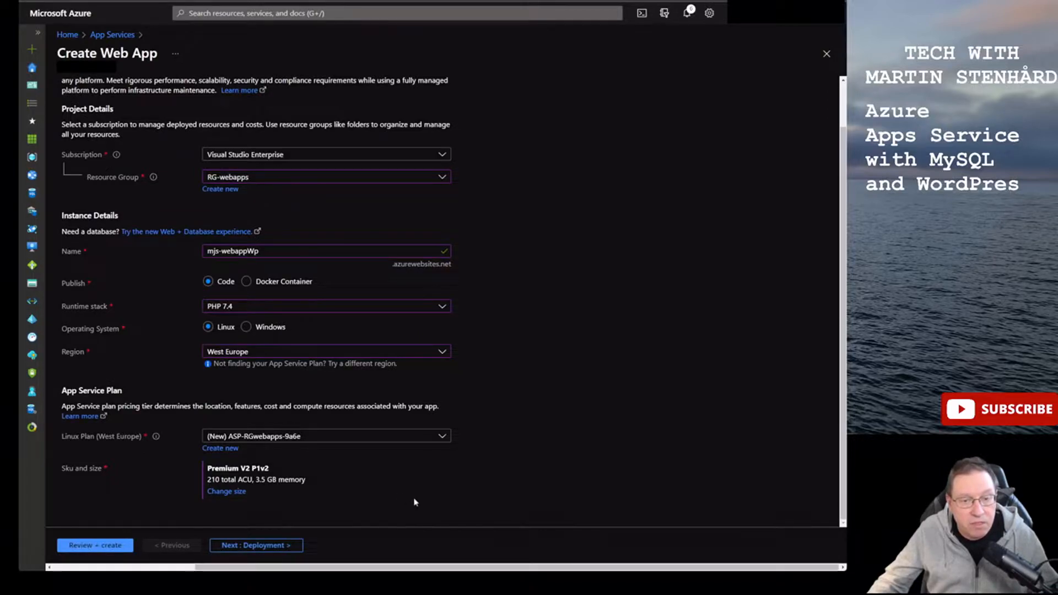
scroll(366, 519, up, 1)
scroll(363, 516, down, 1)
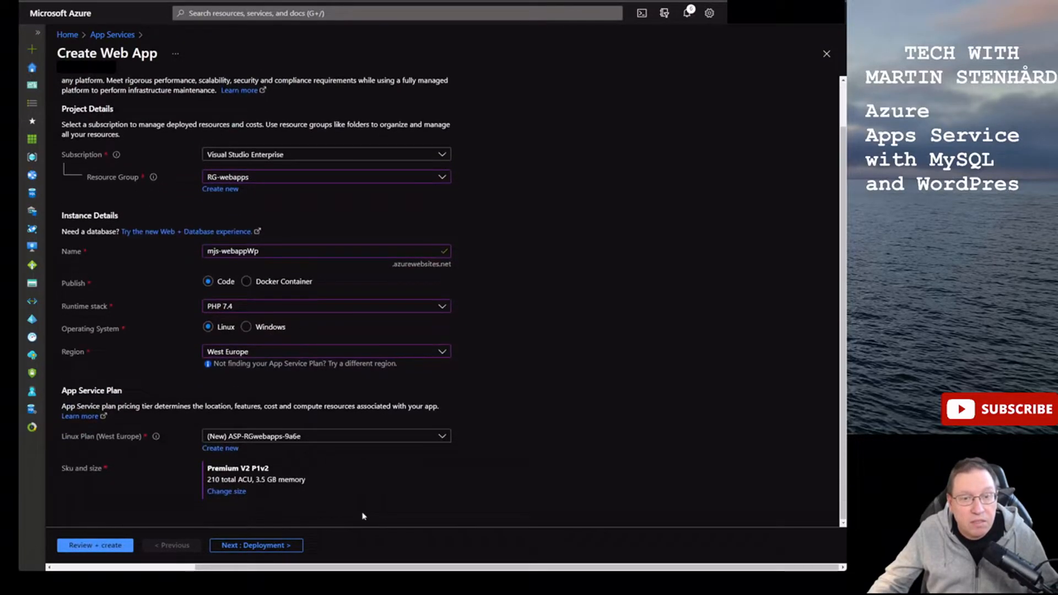
- Pass Deployment, Monitoring and Tags to Review + create, then create the web app
click(282, 546)
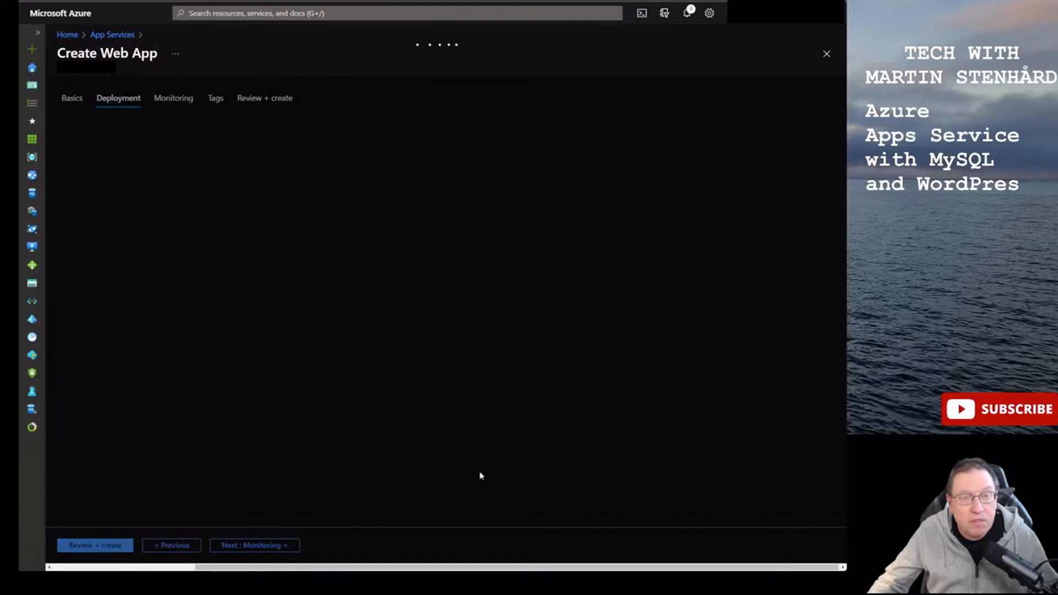
click(292, 546)
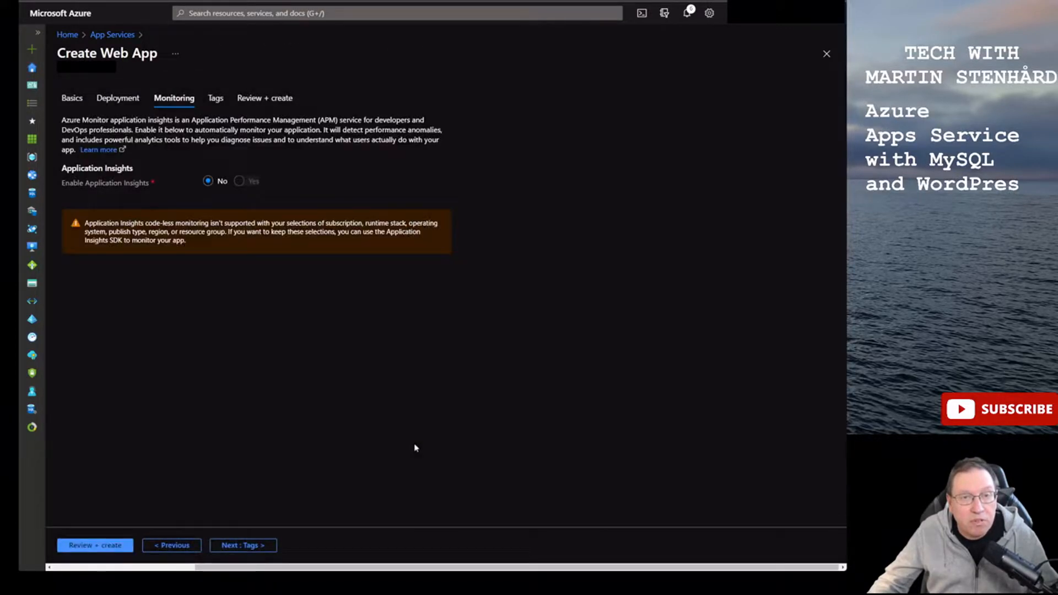
click(249, 546)
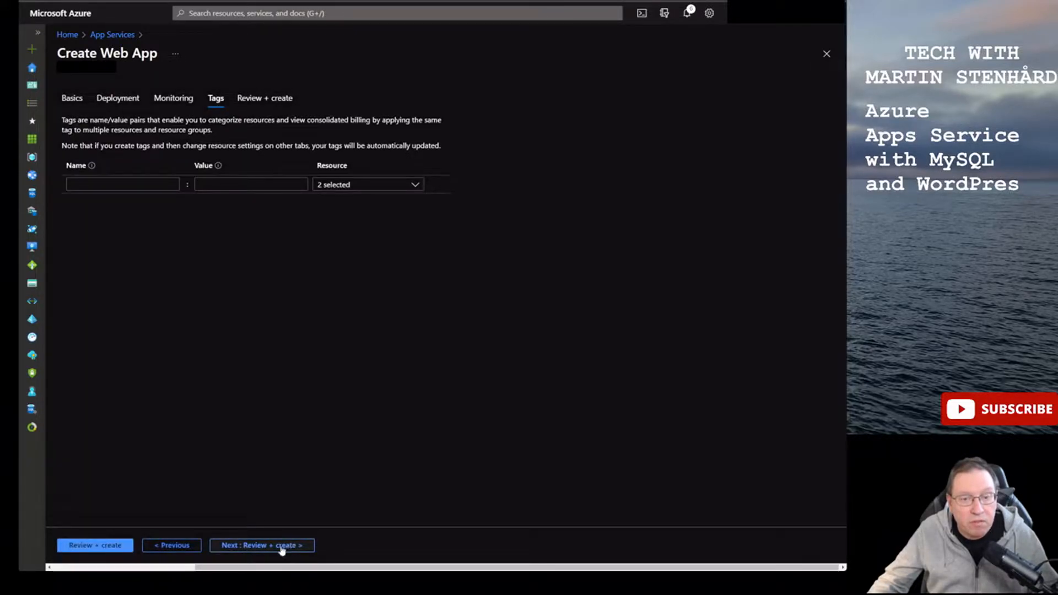
click(282, 545)
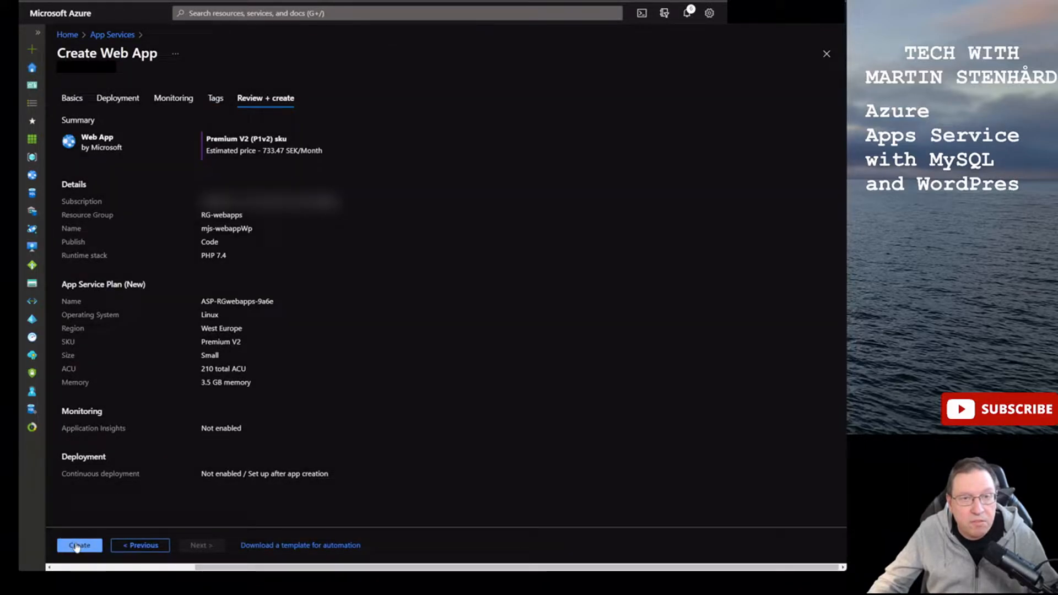
click(80, 545)
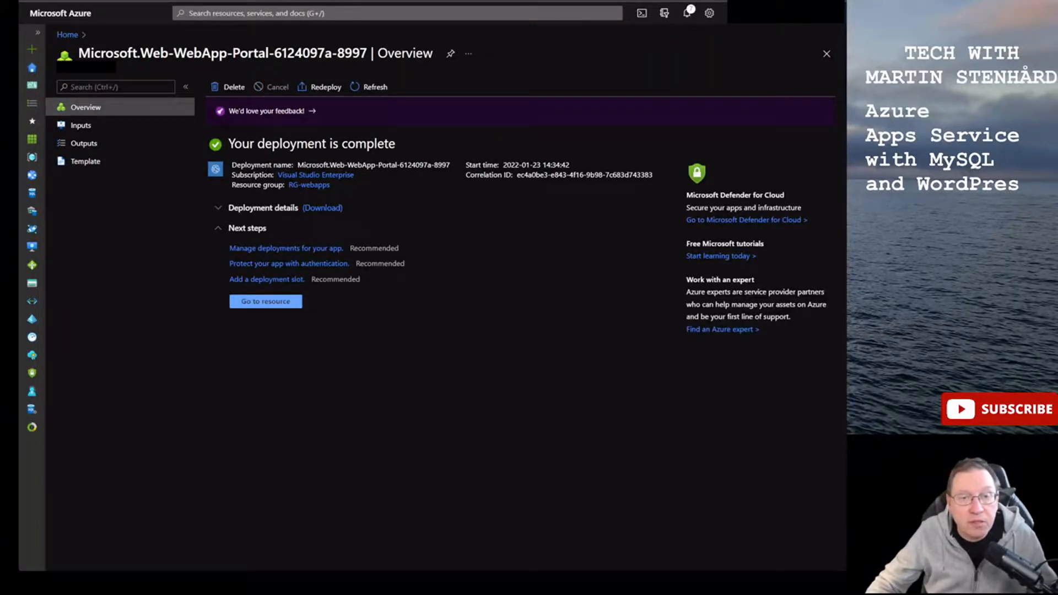
- Go to the deployed mjs-webappWp resource, glancing at the network diagram PDF
click(258, 302)
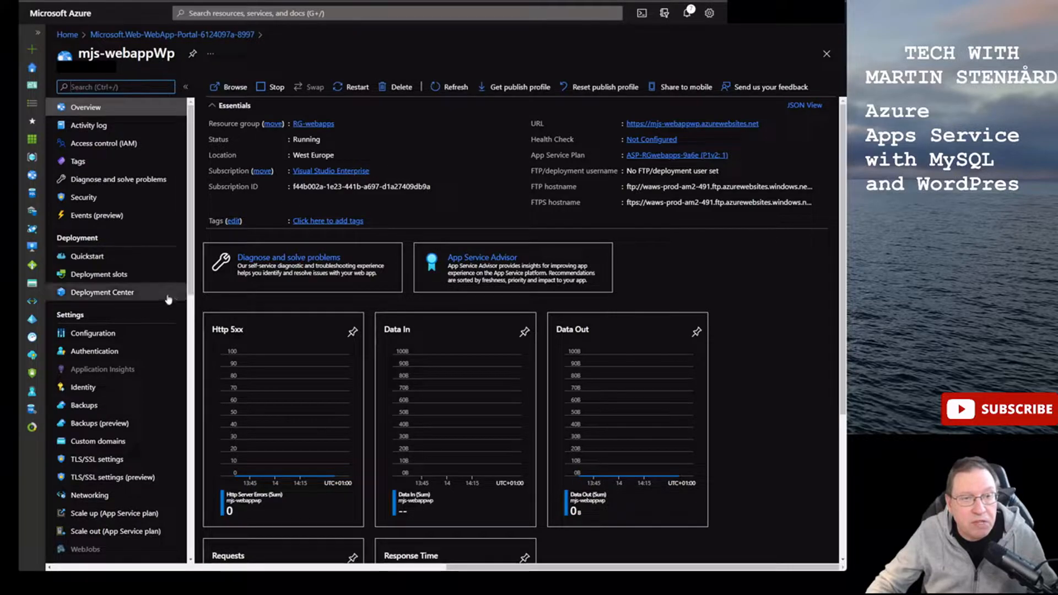
scroll(167, 295, down, 3)
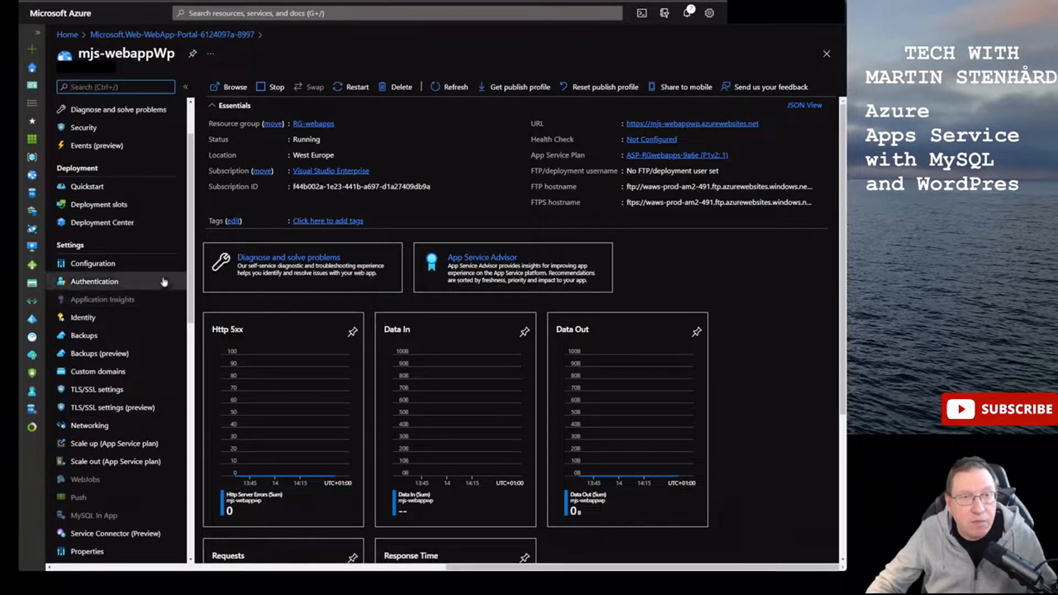
click(193, 1)
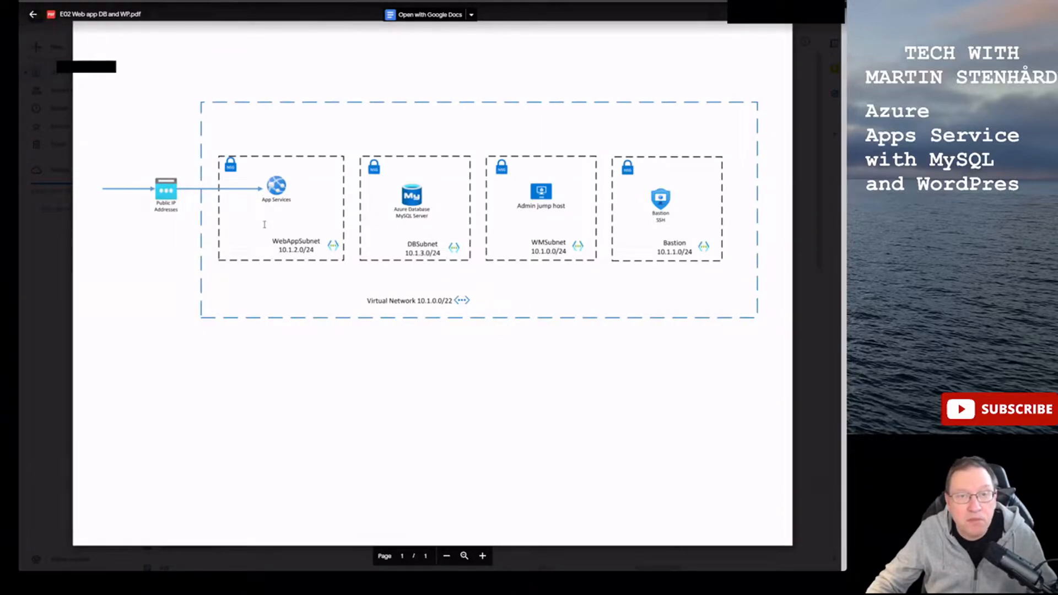
click(83, 1)
- Add VNet integration to VN-webapps using the existing WebAppSubnet (10.1.2.0/24)
click(90, 426)
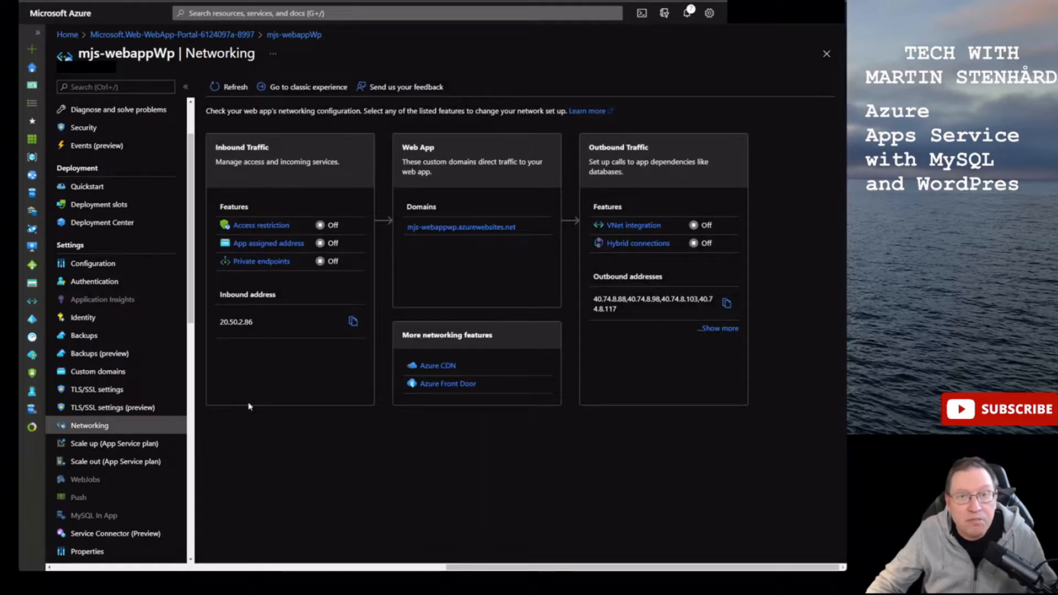
click(627, 227)
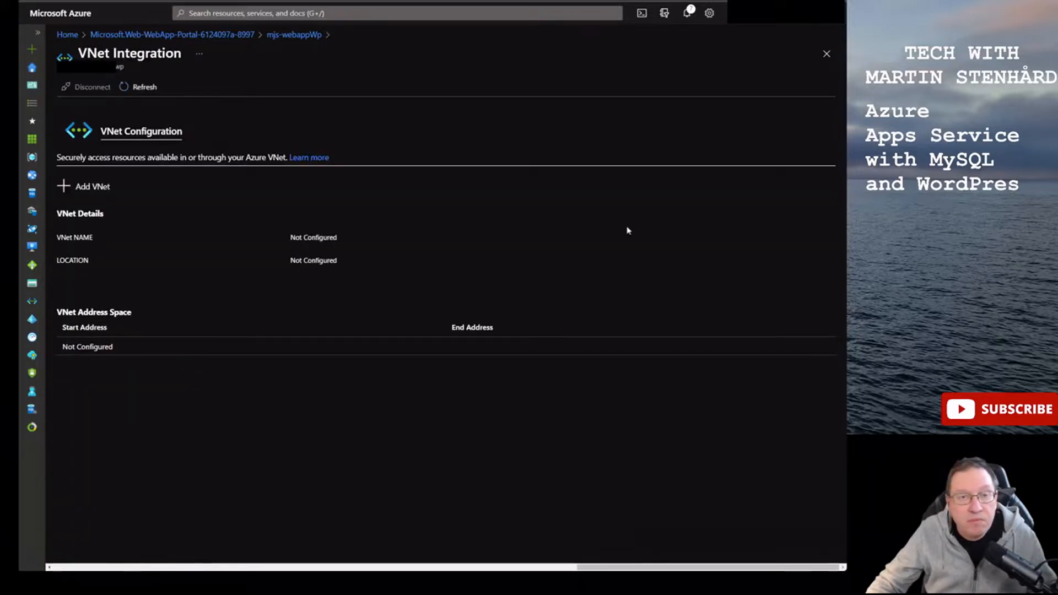
click(86, 188)
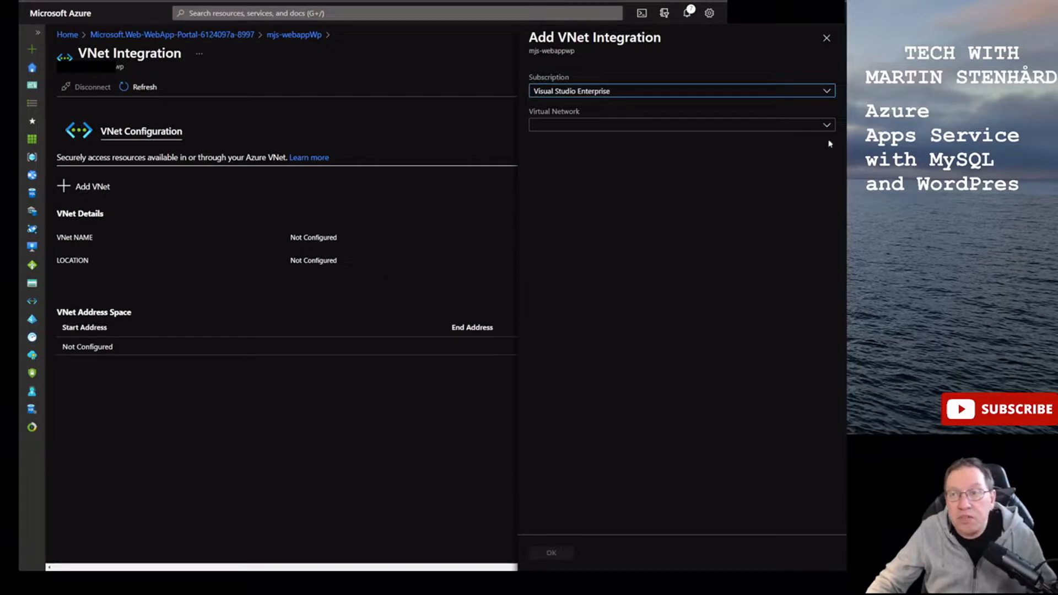
click(825, 125)
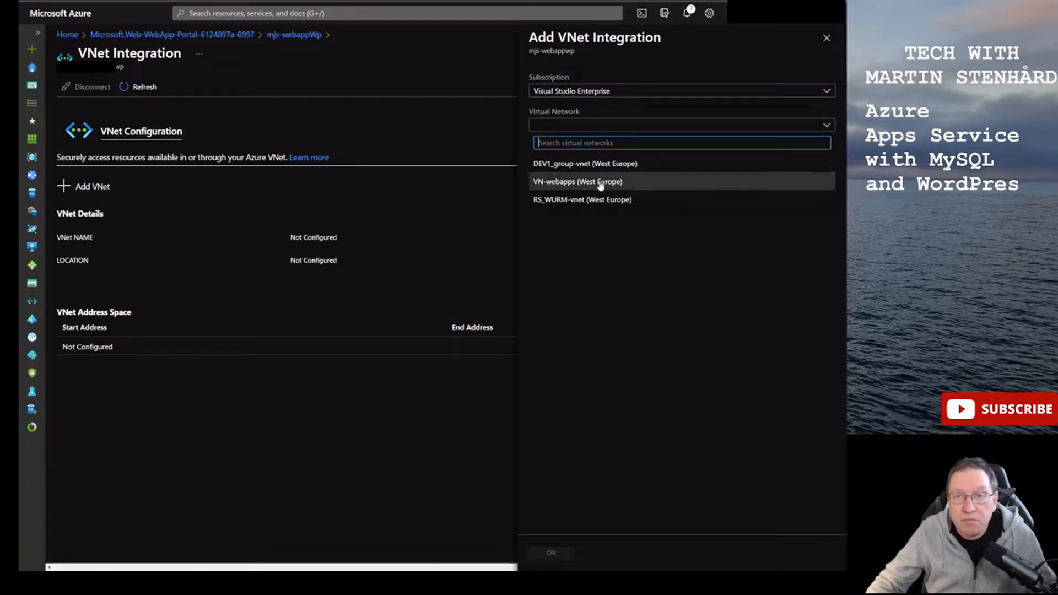
click(552, 187)
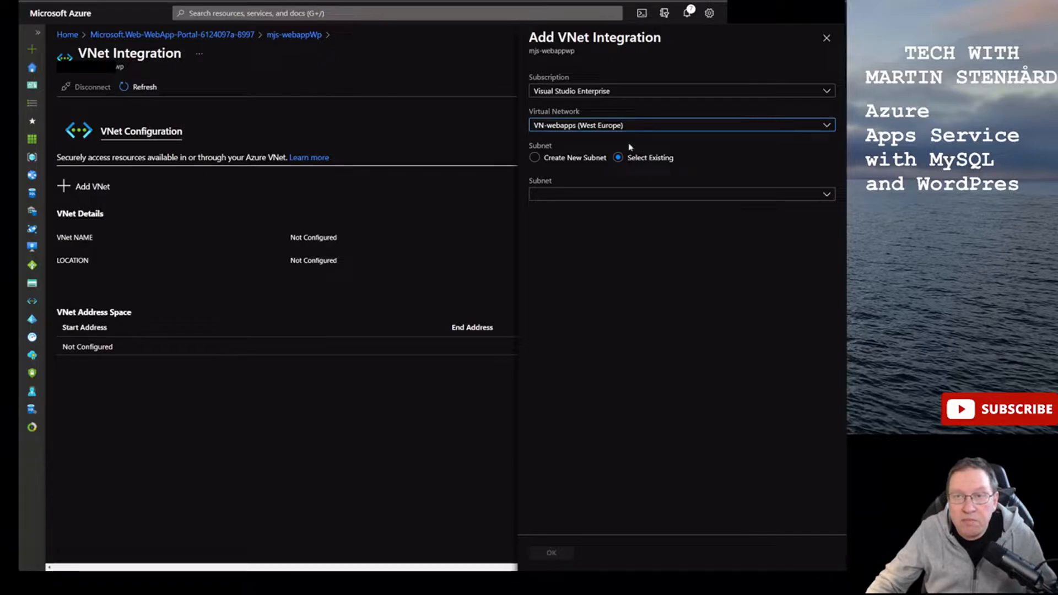
click(823, 195)
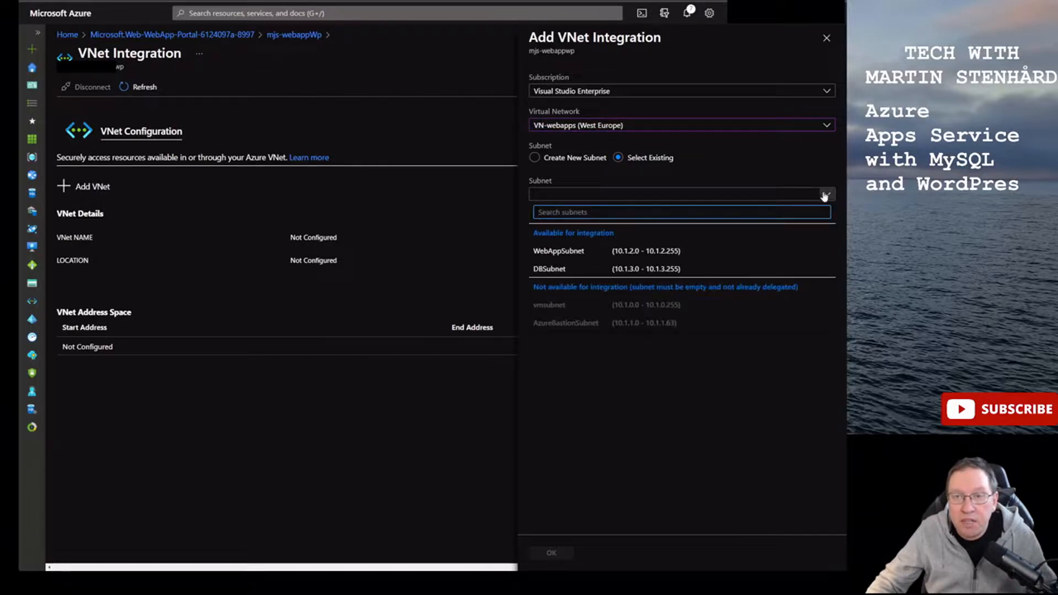
click(562, 254)
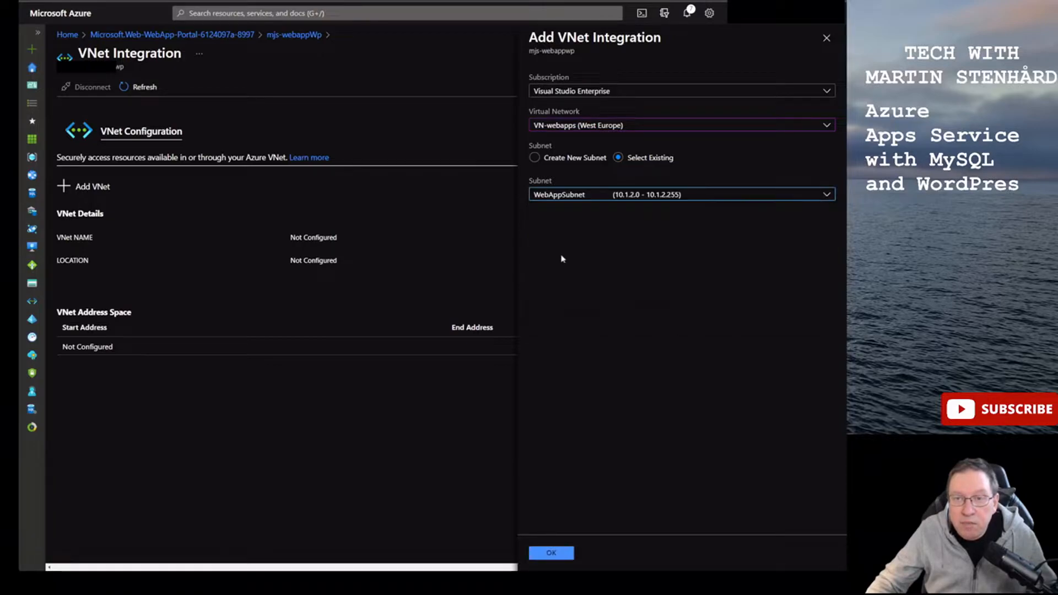
click(552, 556)
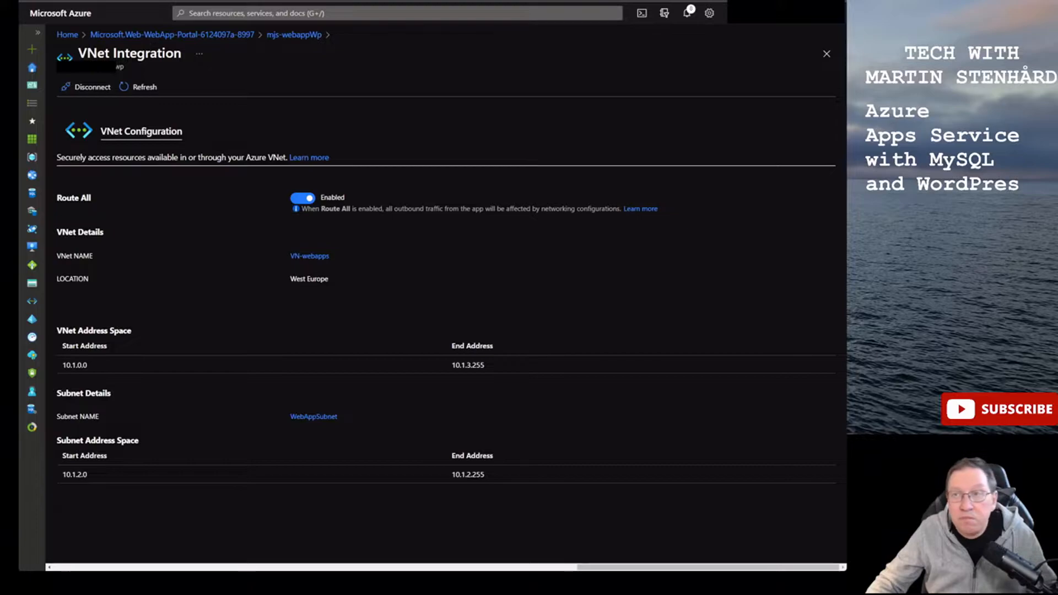
- Return to mjs-webappWp Networking, confirming outbound VNet integration now reads On
click(294, 34)
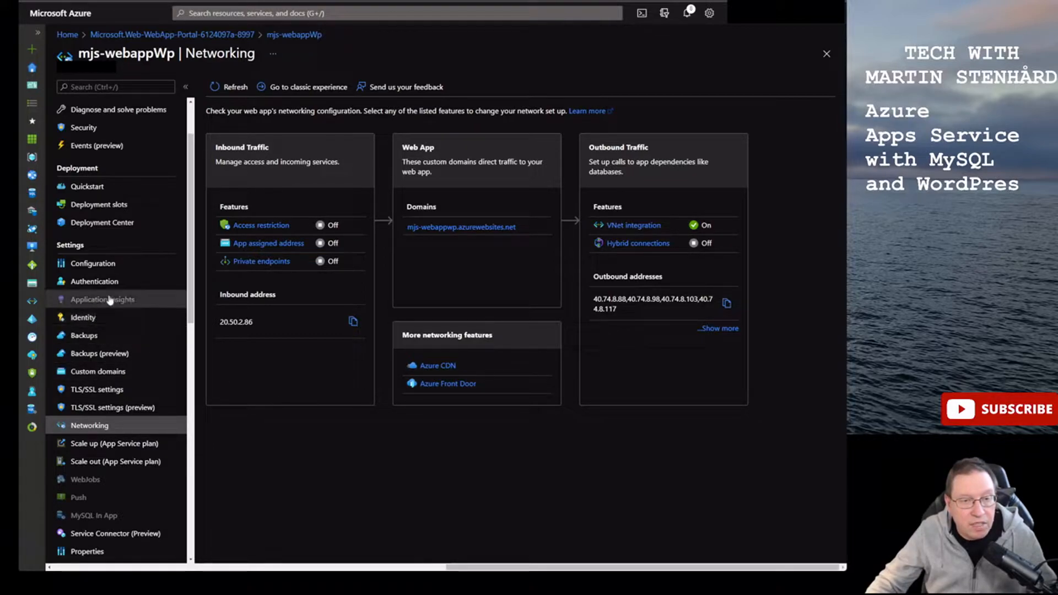
scroll(110, 299, down, 5)
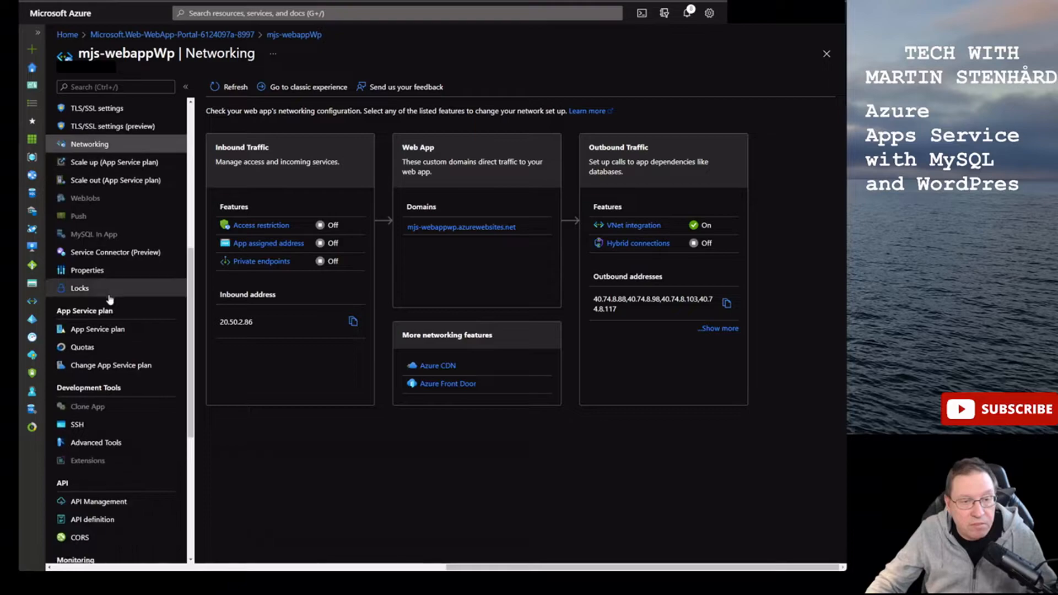
scroll(110, 300, down, 1)
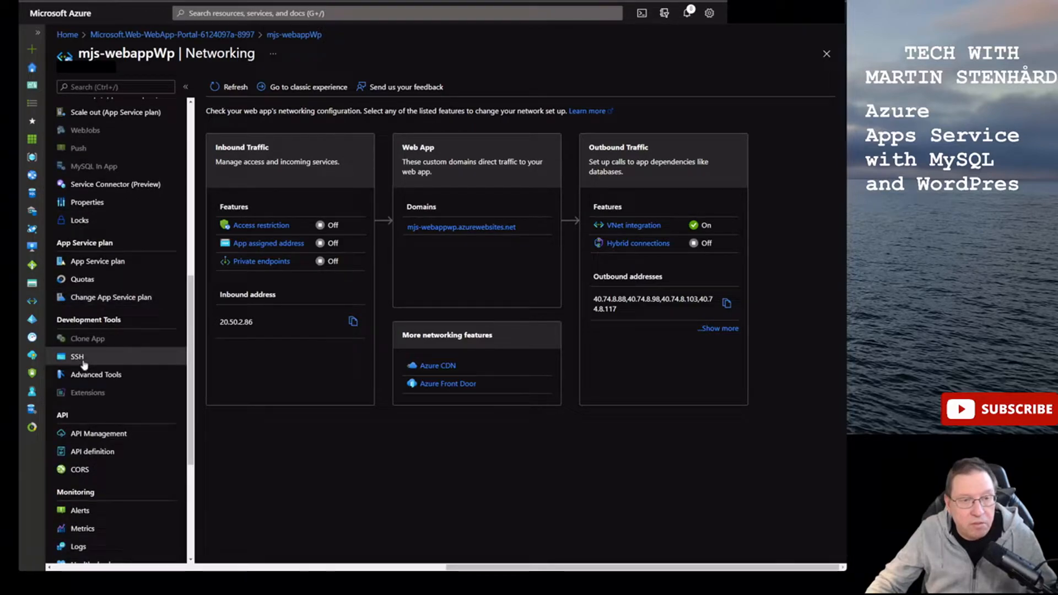
click(83, 362)
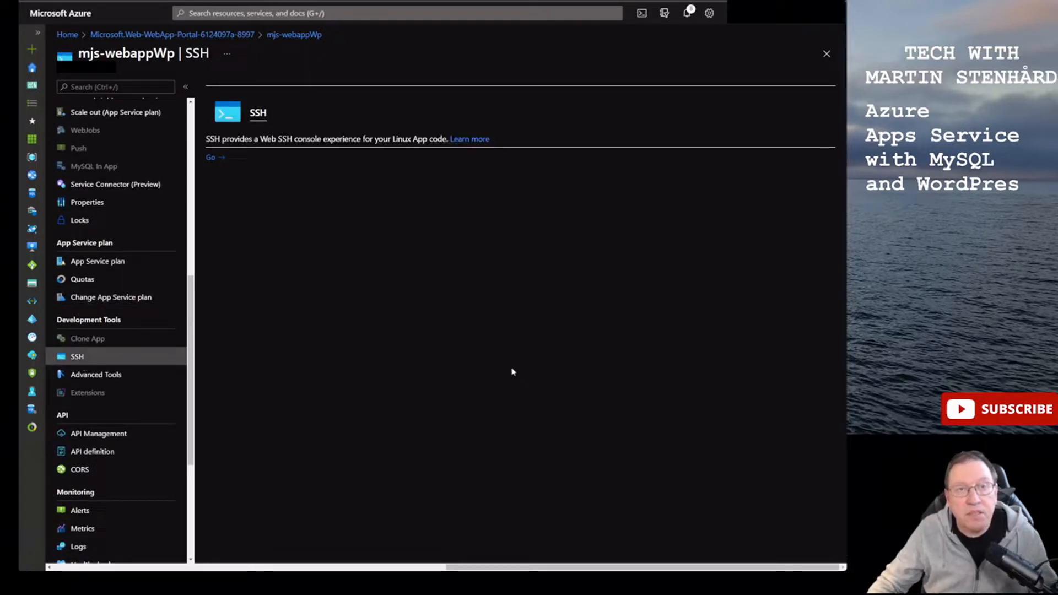
- Launch the web SSH console, reaching a root shell in /home with PHP 7.4.24
click(211, 158)
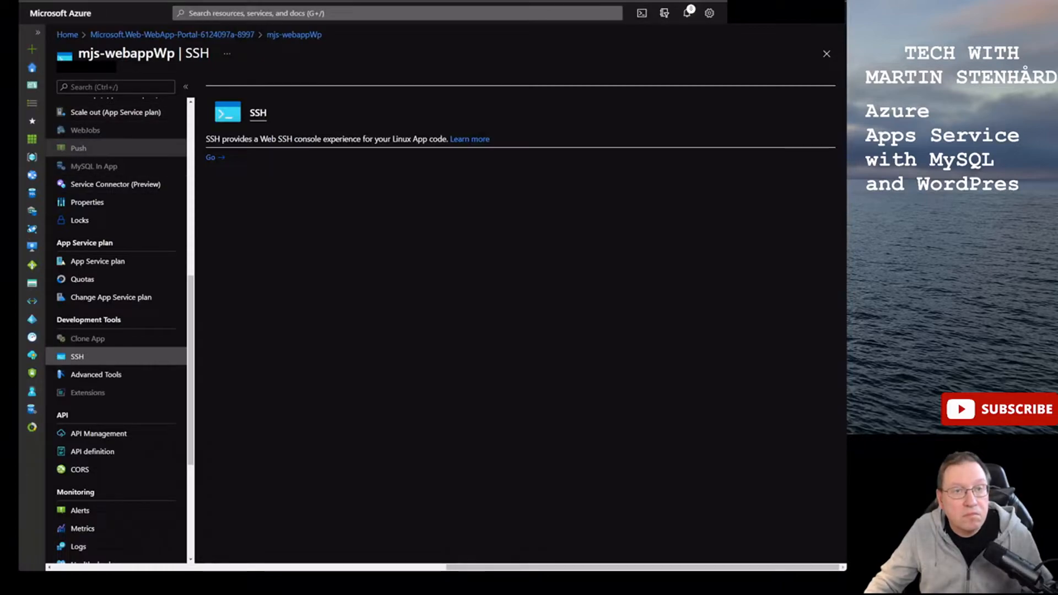
scroll(115, 331, up, 5)
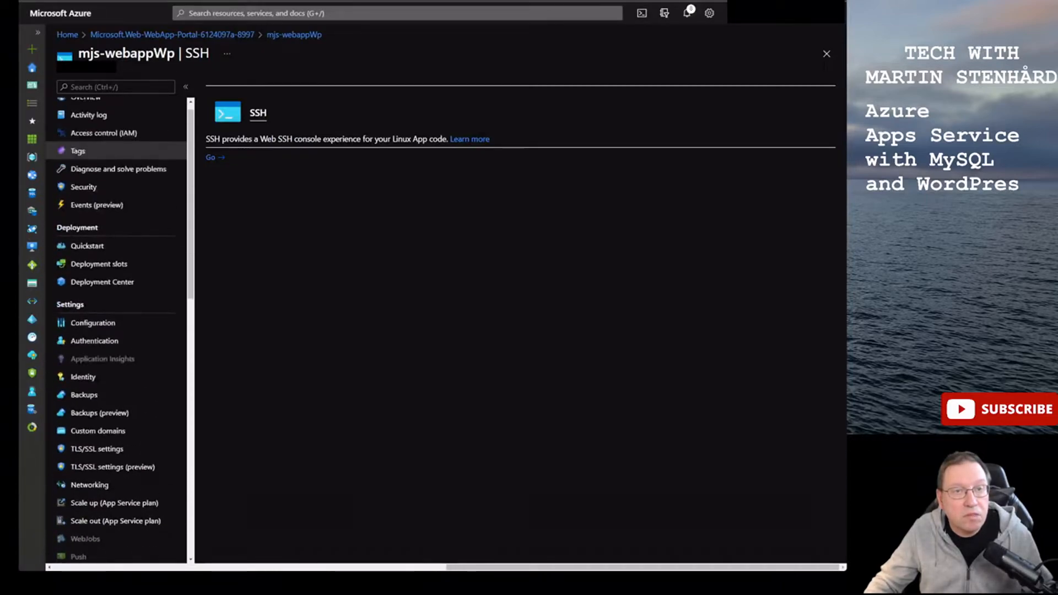
scroll(116, 149, up, 1)
click(86, 107)
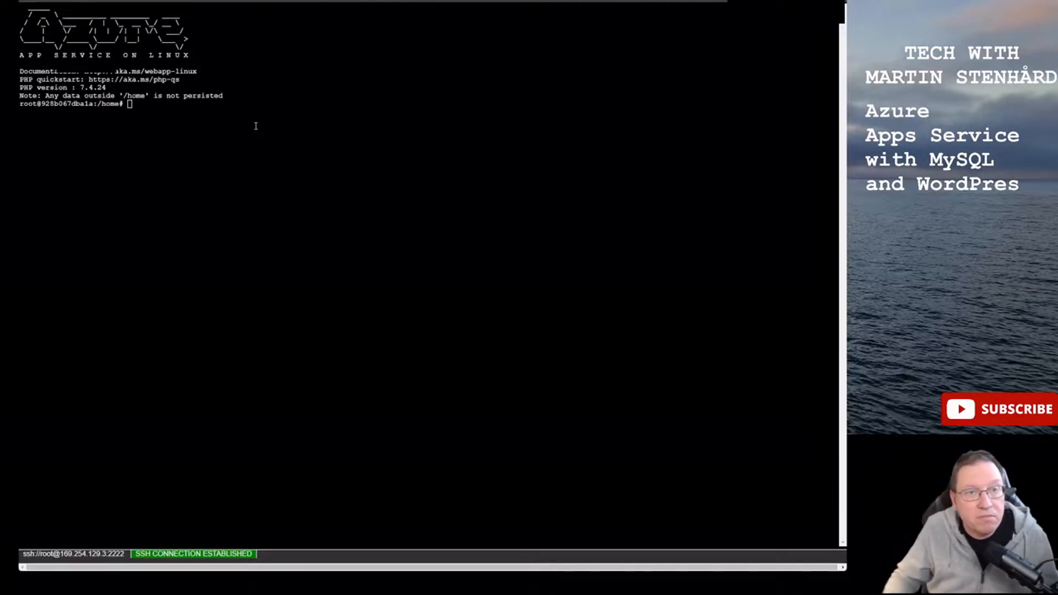
- Get a fresh prompt, list /home, and move into the site folder
key(Return)
key(Return)
key(alt+6)
key(BackSpace)
text(ls)
key(Return)
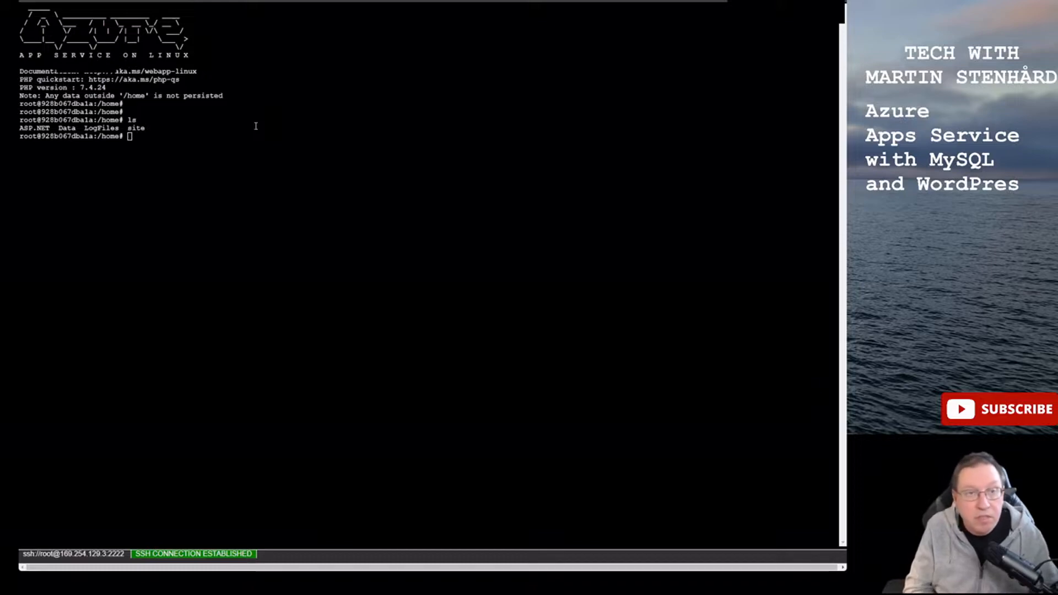
text(e)
key(Return)
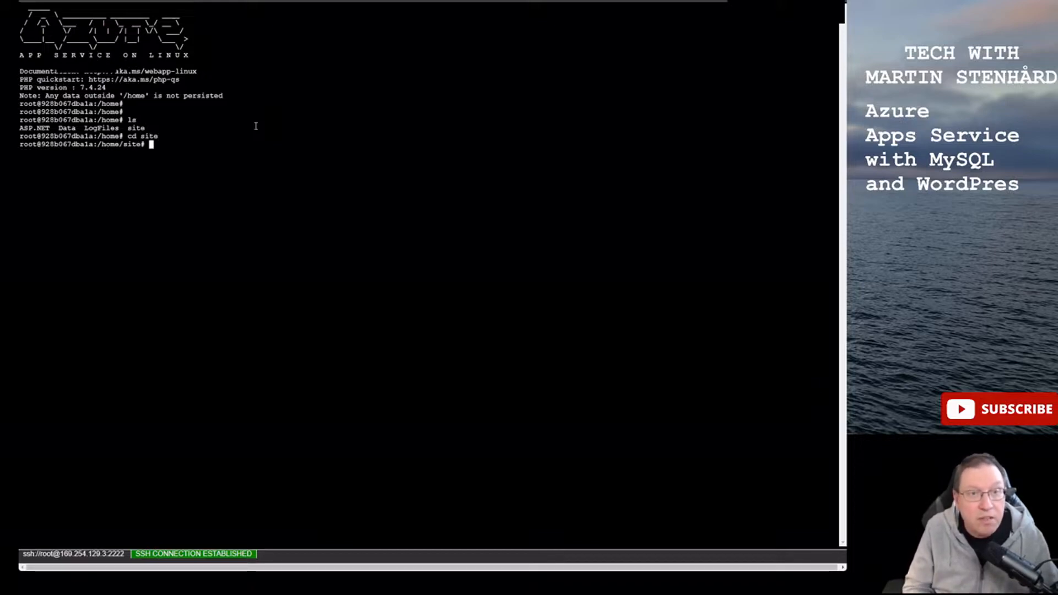
text(ls)
key(Return)
text(cd ww)
key(Tab)
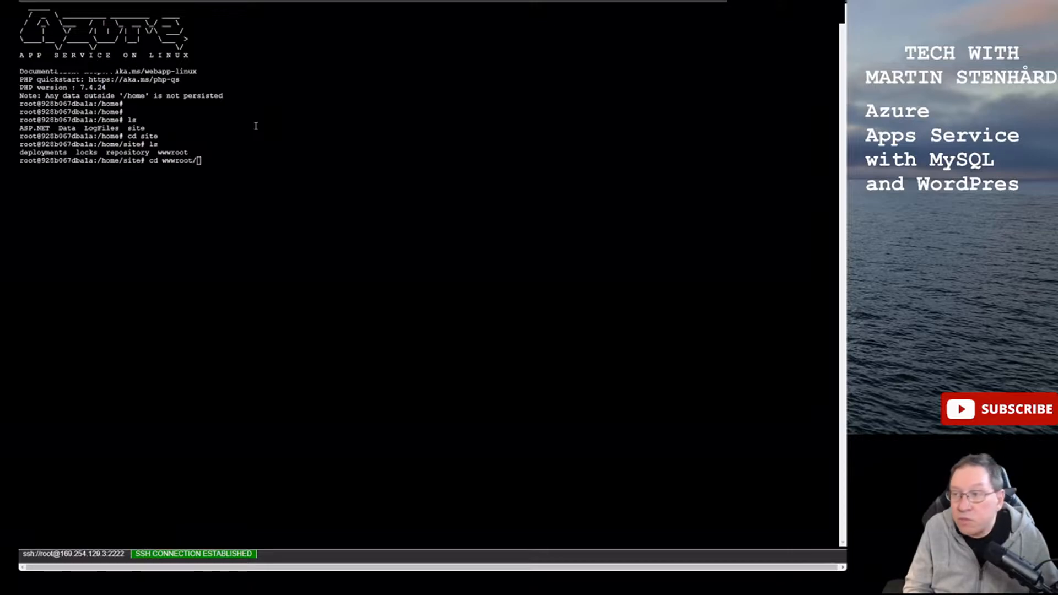
key(Return)
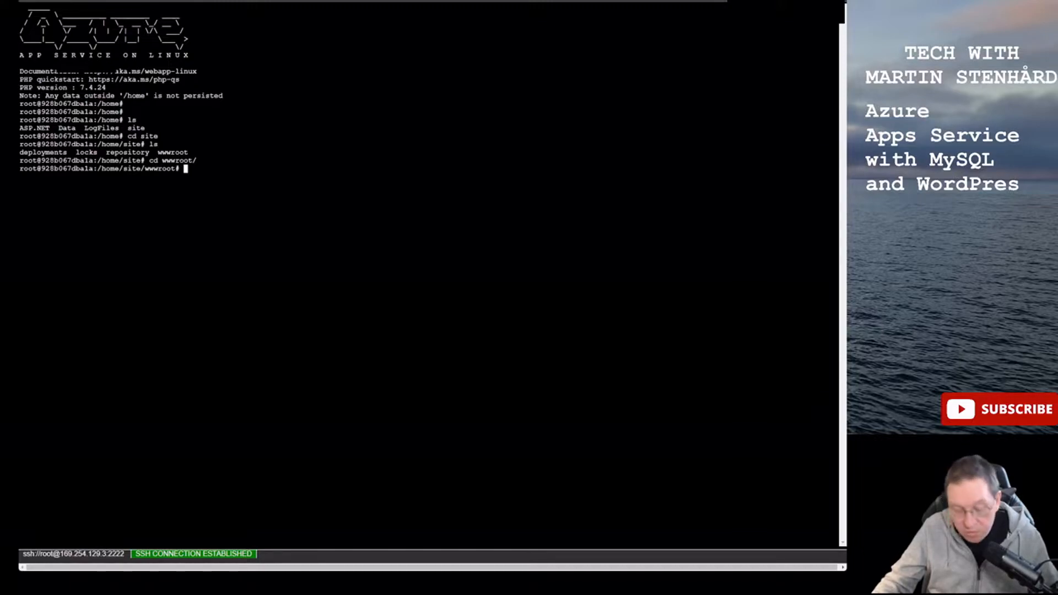
text(wget -c http://WordPress.org/latest.tar.gz)
key(Return)
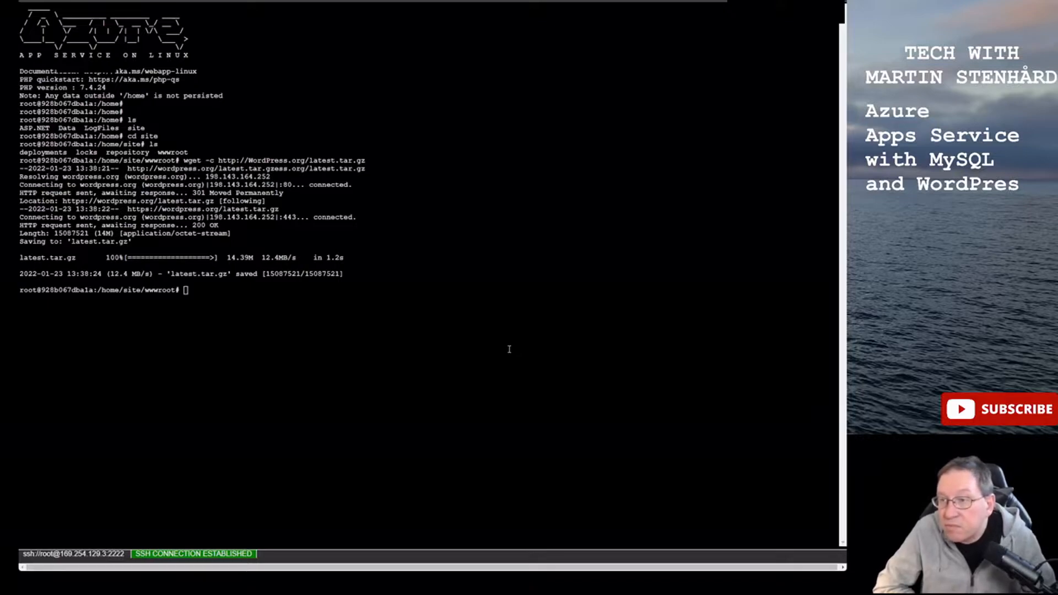
- Extract latest.tar.gz with tar -xzvf in /home/site/wwwroot, producing a wordpress folder
text(tar)
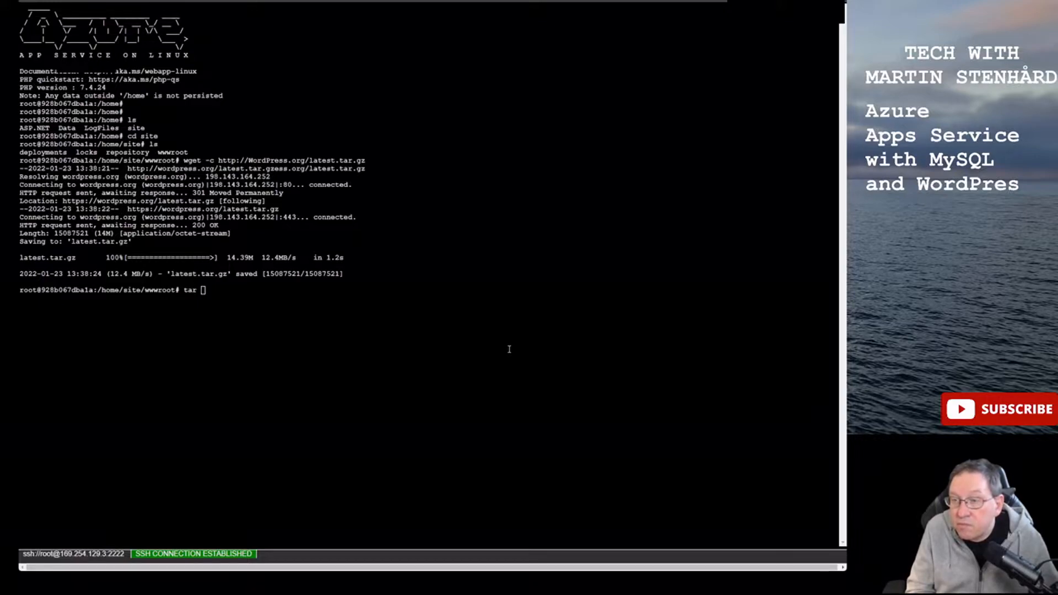
text(-xz)
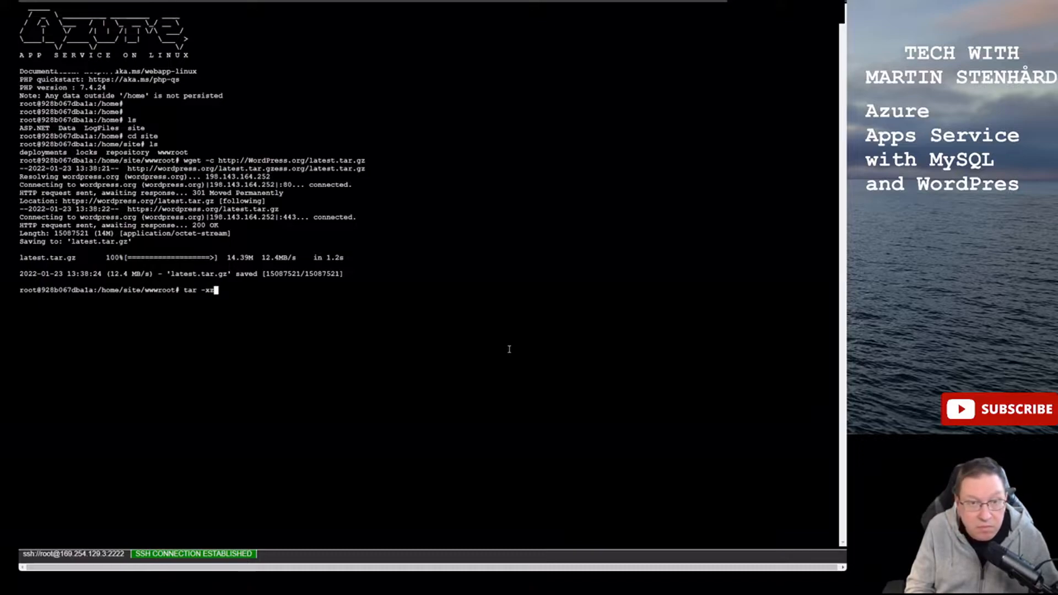
text(vf aaaaaa)
key(BackSpace)
key(BackSpace)
key(BackSpace)
key(BackSpace)
key(BackSpace)
key(BackSpace)
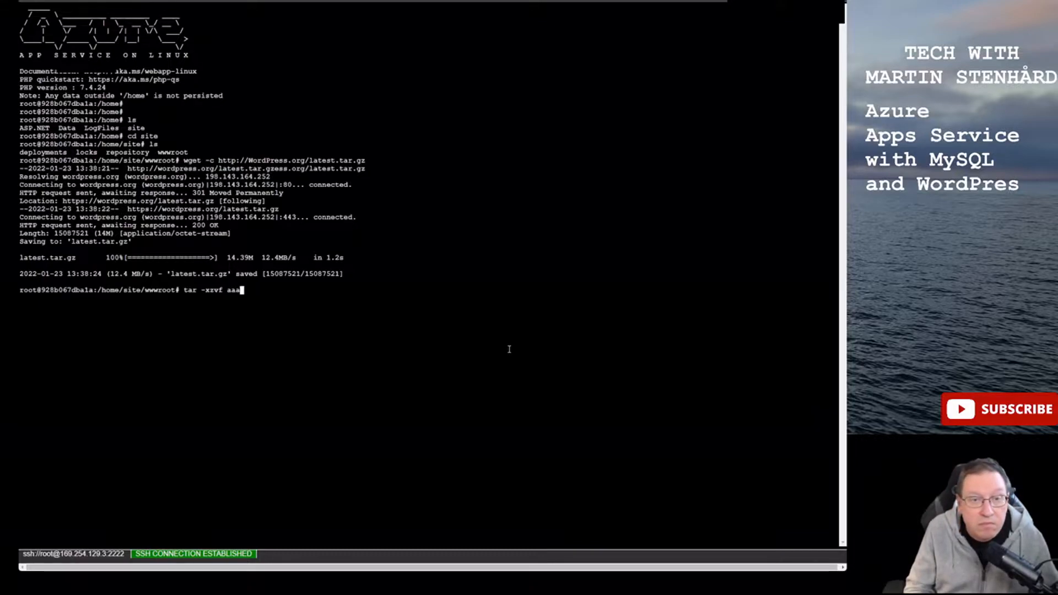
text(lat)
key(Tab)
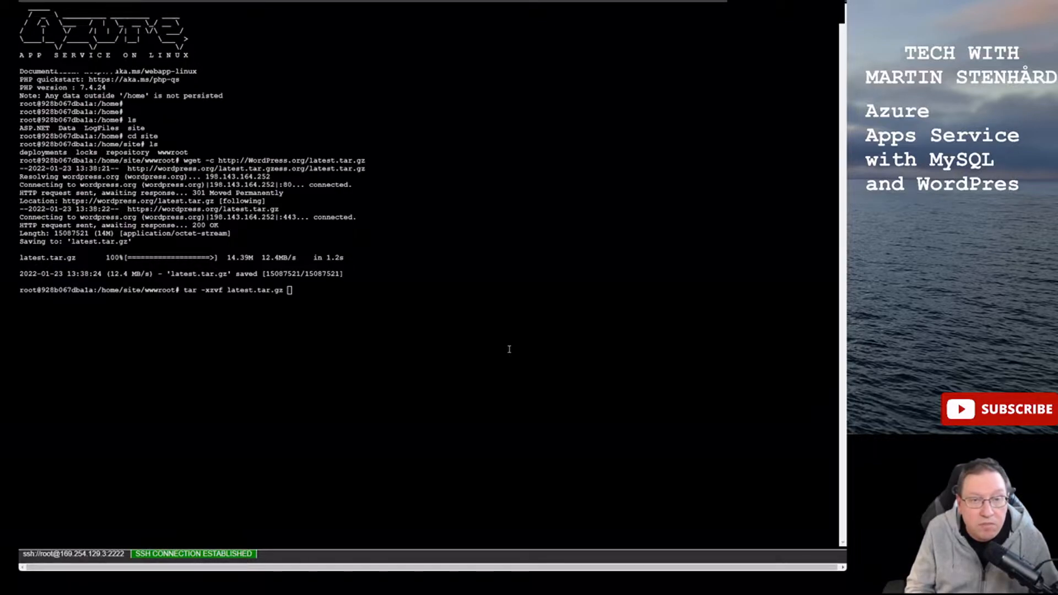
key(Return)
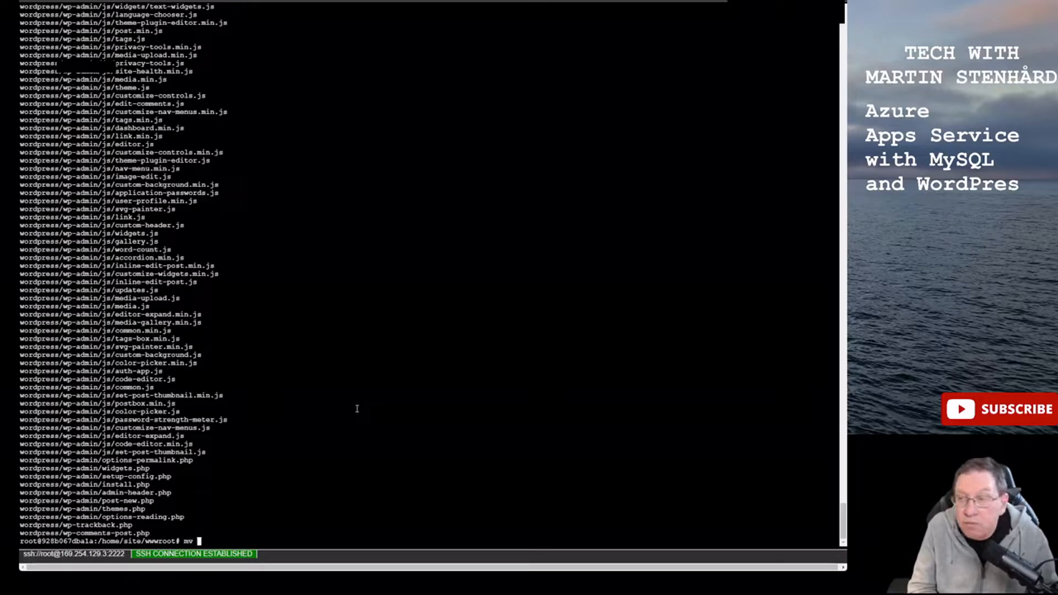
- Move all files from the wordpress folder into /home/site/wwwroot/
text(wo)
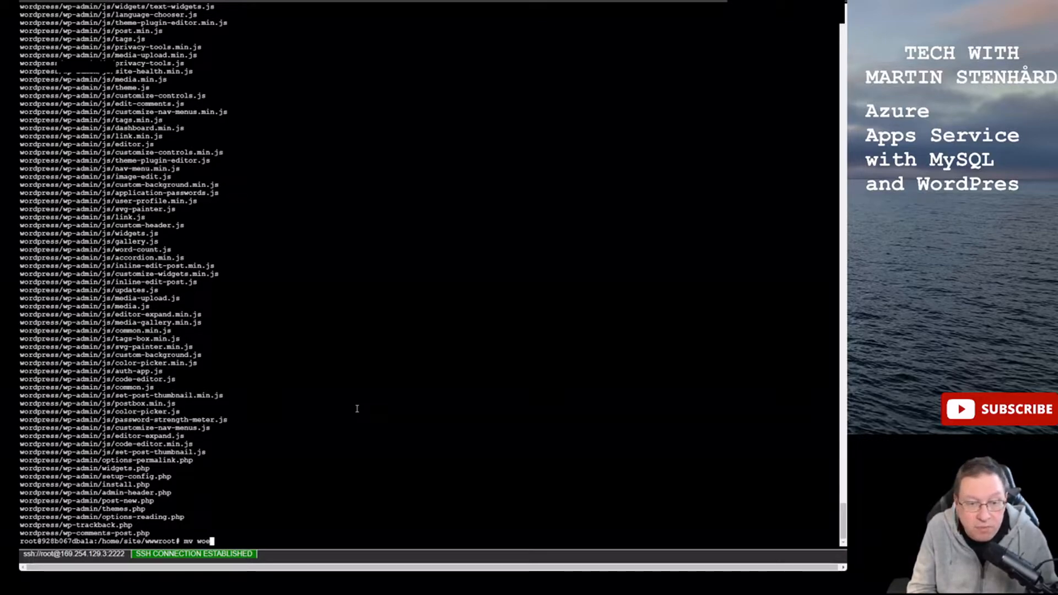
key(Tab)
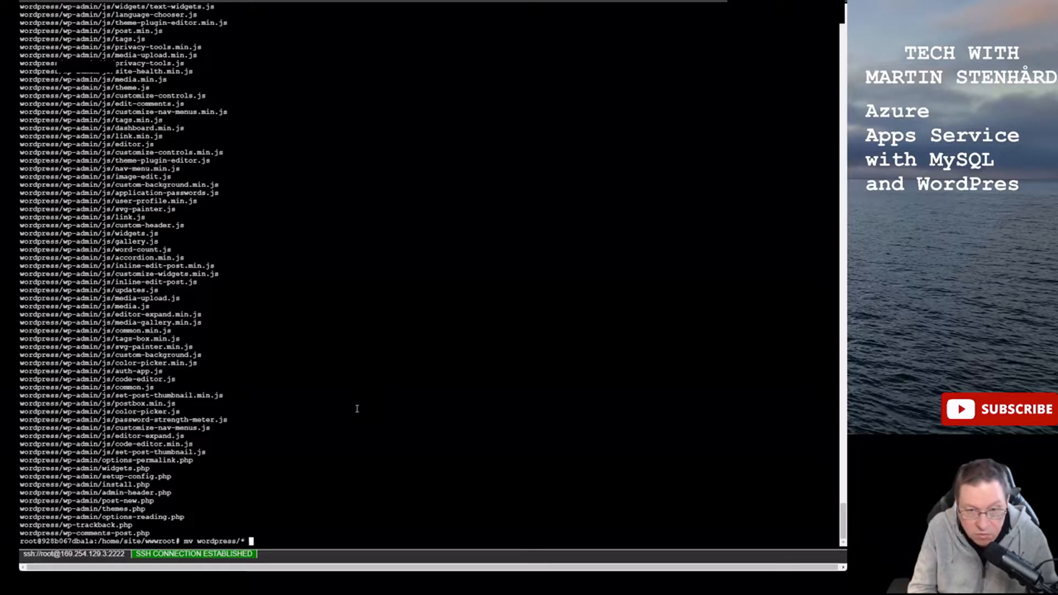
text(* /home/)
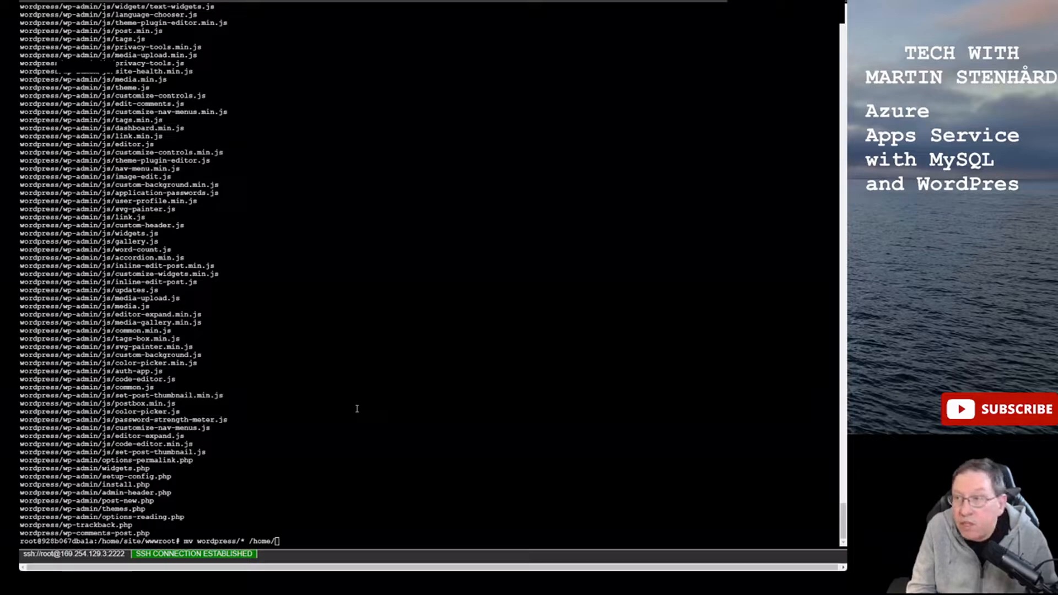
text(site/wwwroot/)
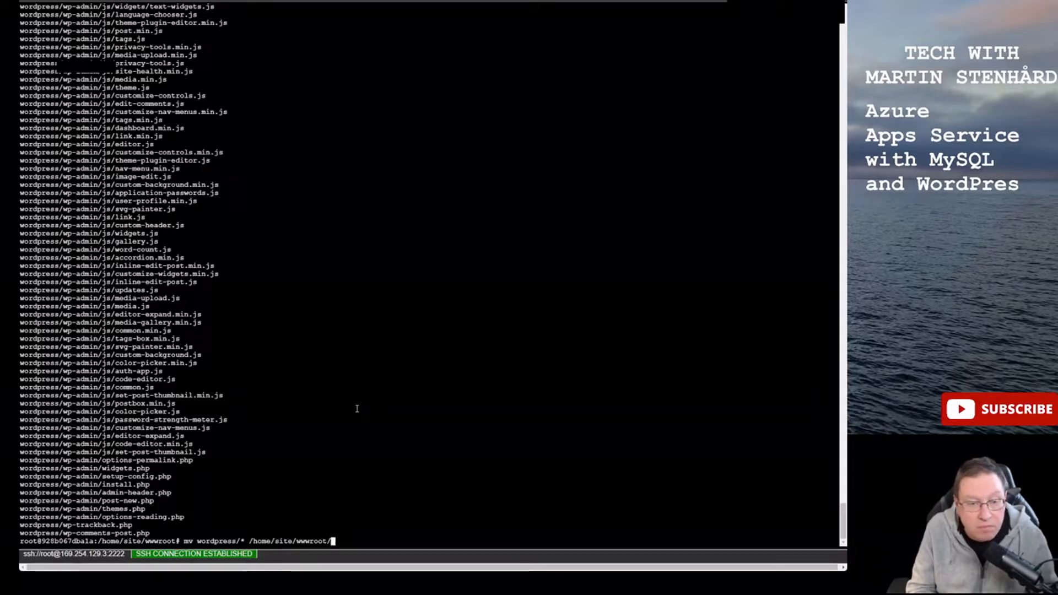
key(Return)
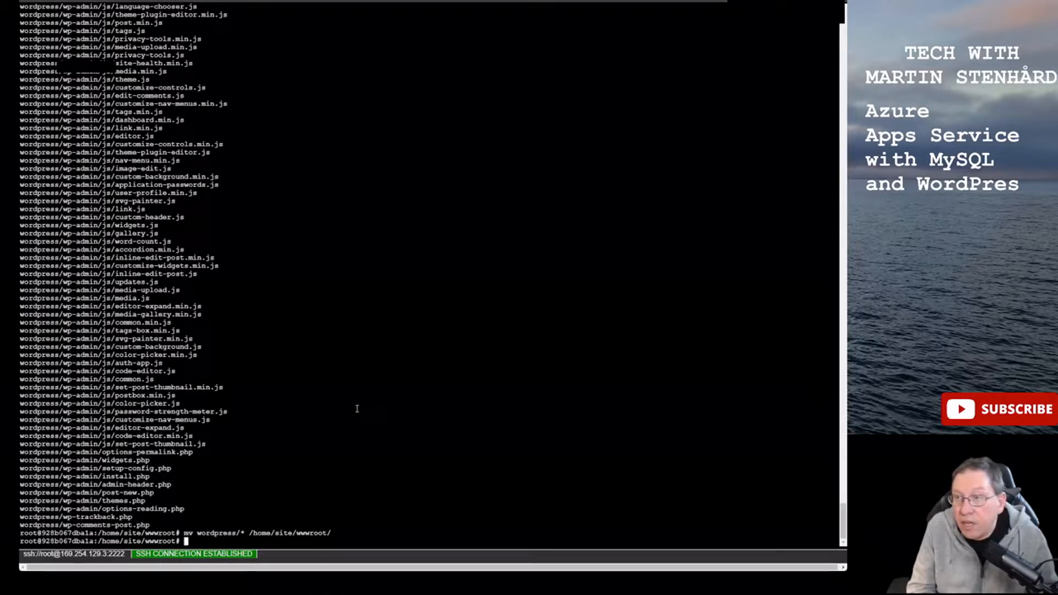
- Delete the wordpress folder and latest.tar.gz, list wwwroot, and bring up the network diagram PDF
text(rm)
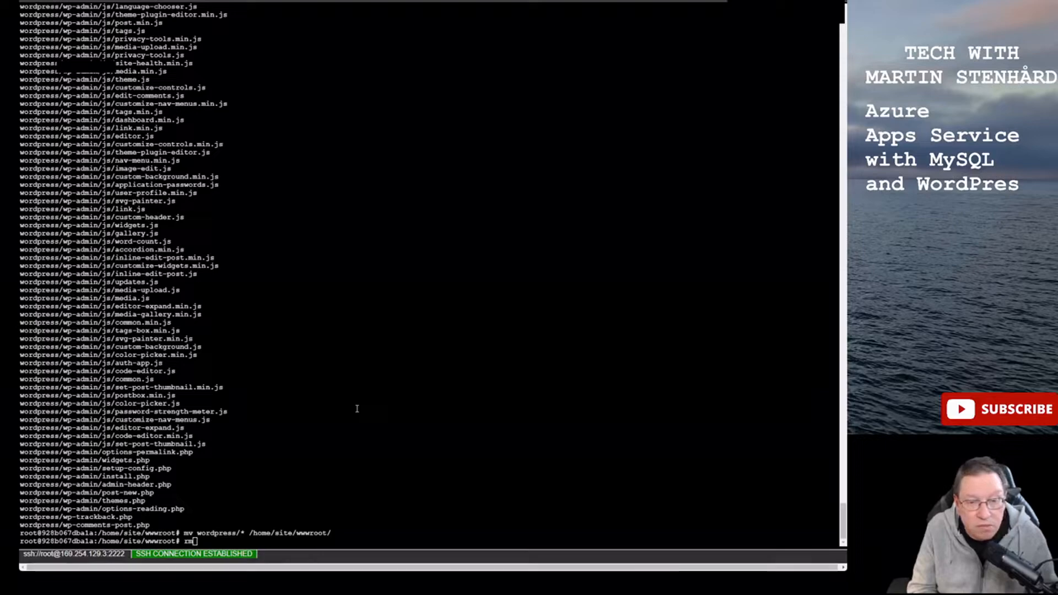
text( -)
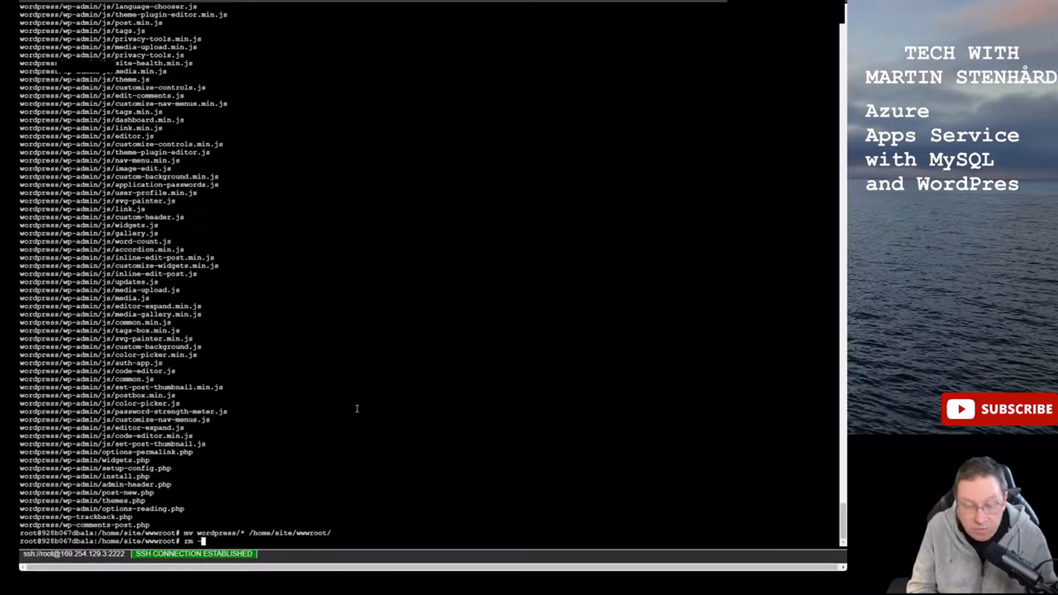
text(rf wordpress)
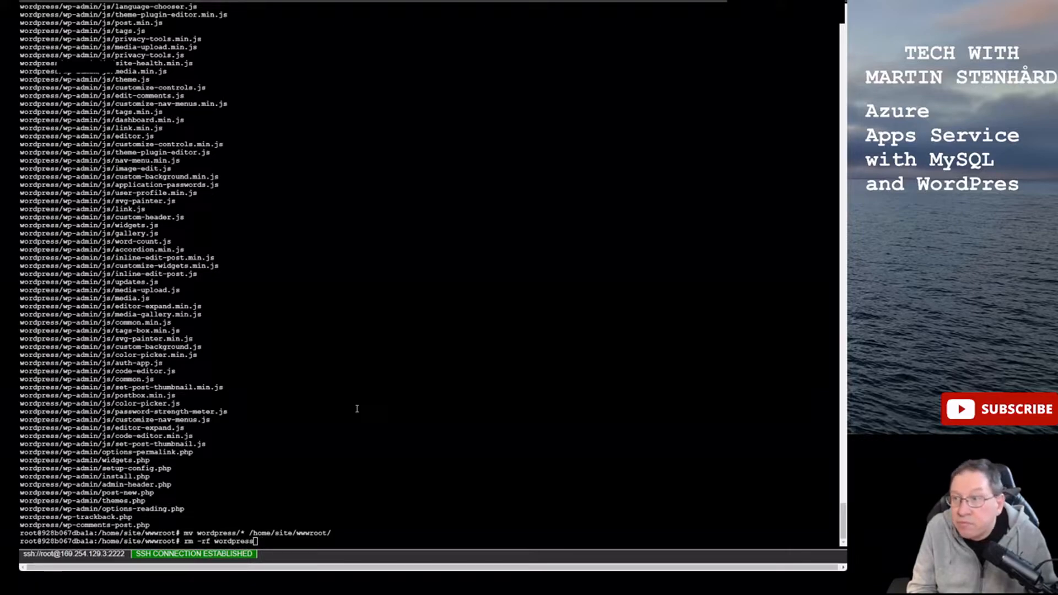
key(Return)
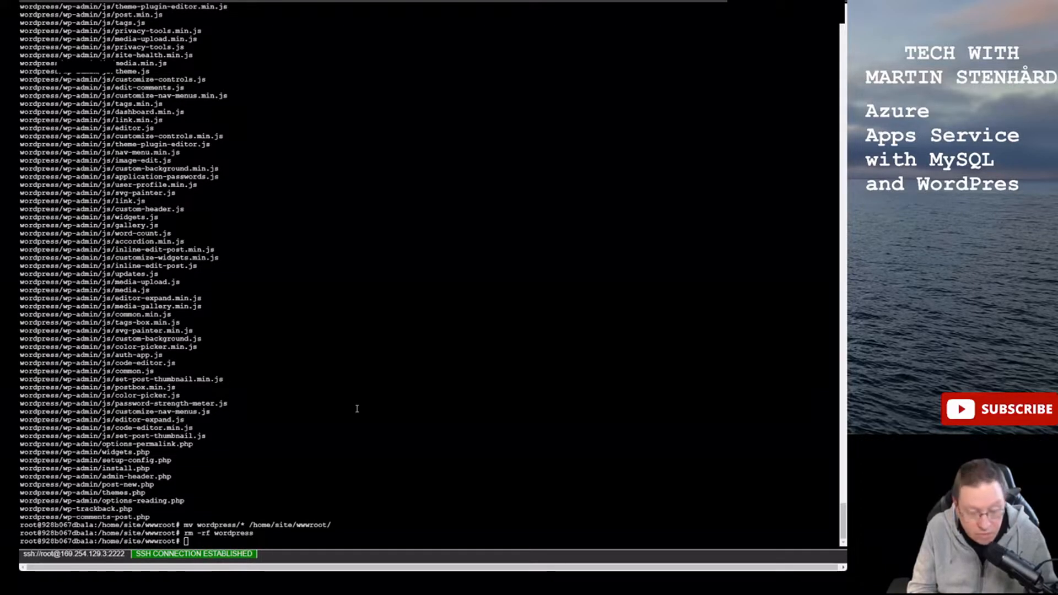
text(rm -rf)
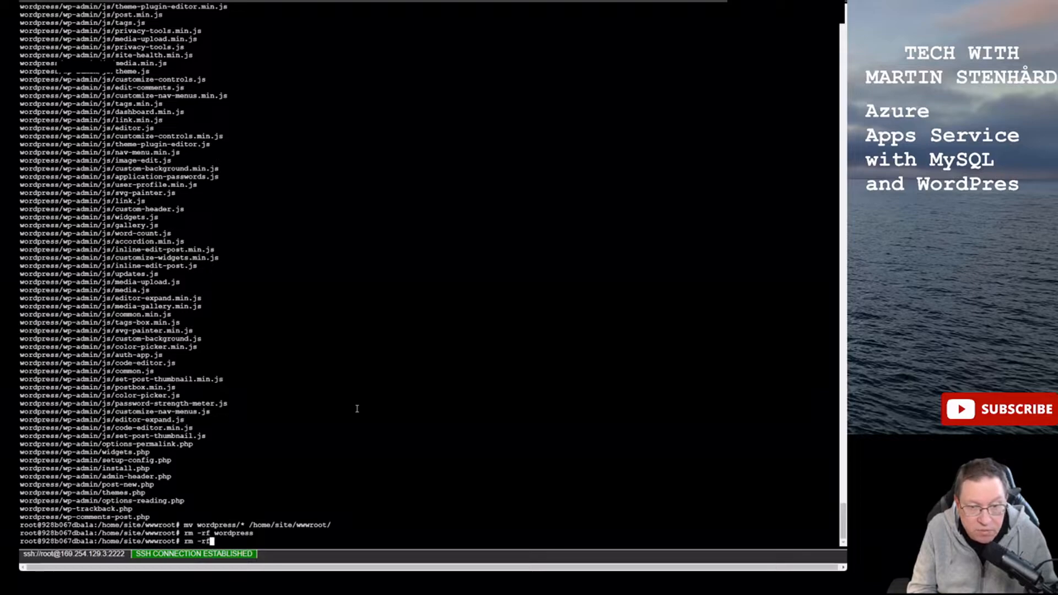
text( latest.tar.gz)
key(Return)
text(ls)
key(Return)
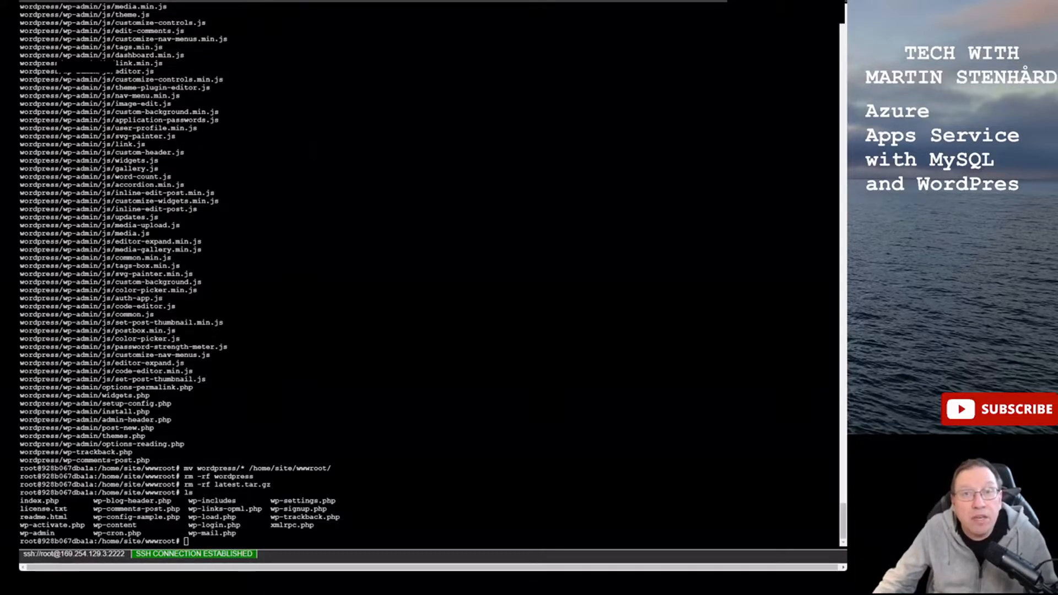
click(309, 1)
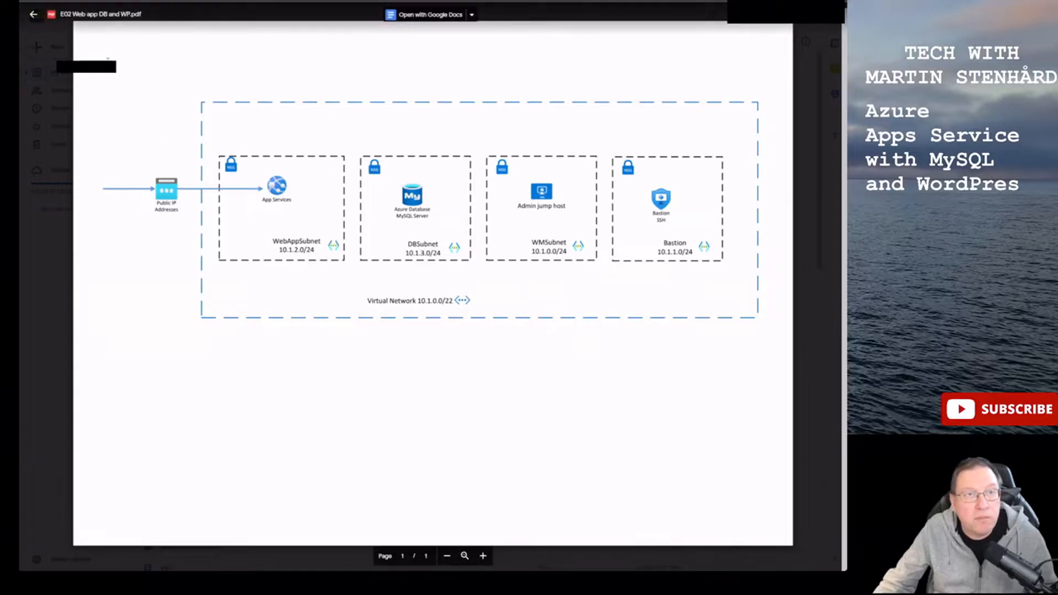
- Return to the Azure portal home and open the Azure Database for MySQL servers list
click(110, 1)
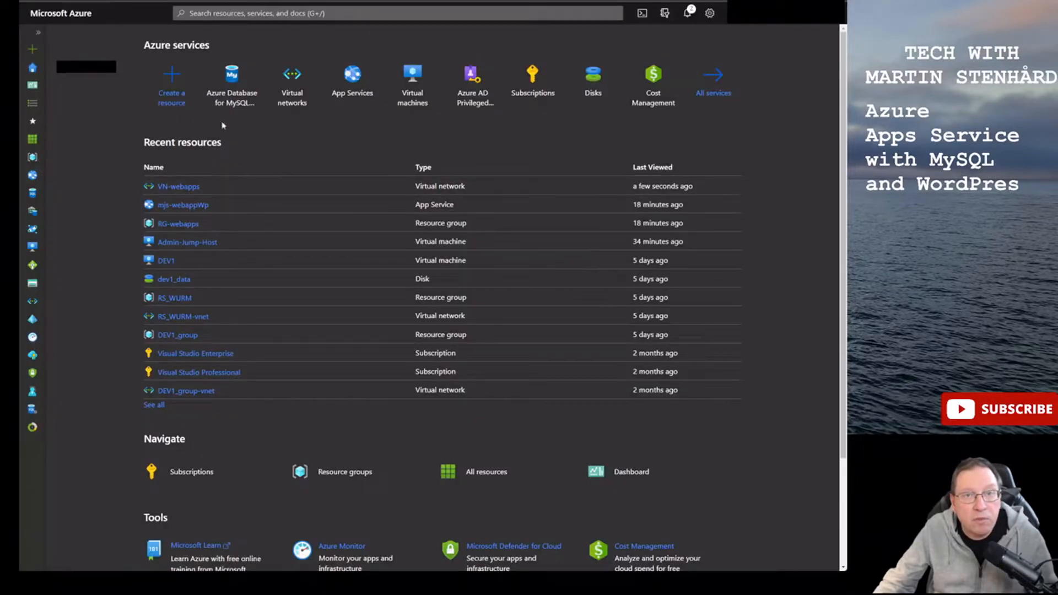
click(232, 95)
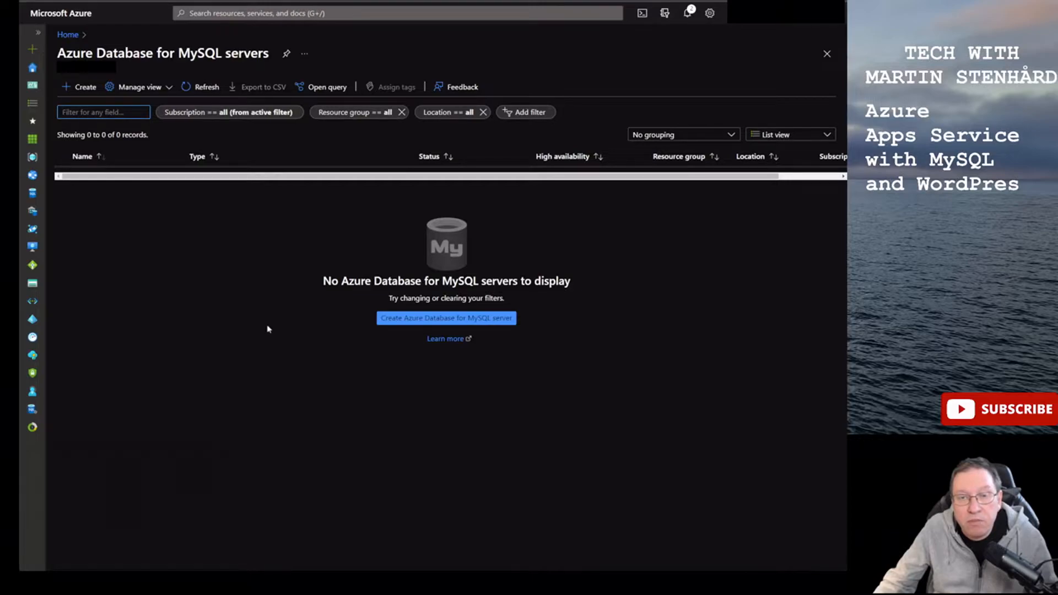
- Begin creating an Azure Database for MySQL server using the Flexible server option
click(417, 323)
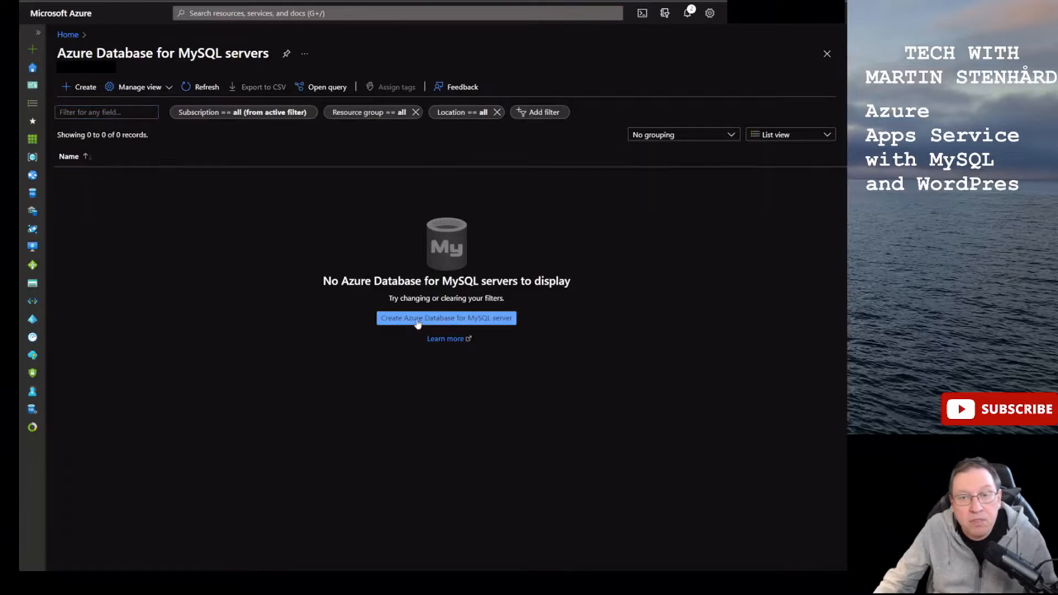
click(112, 224)
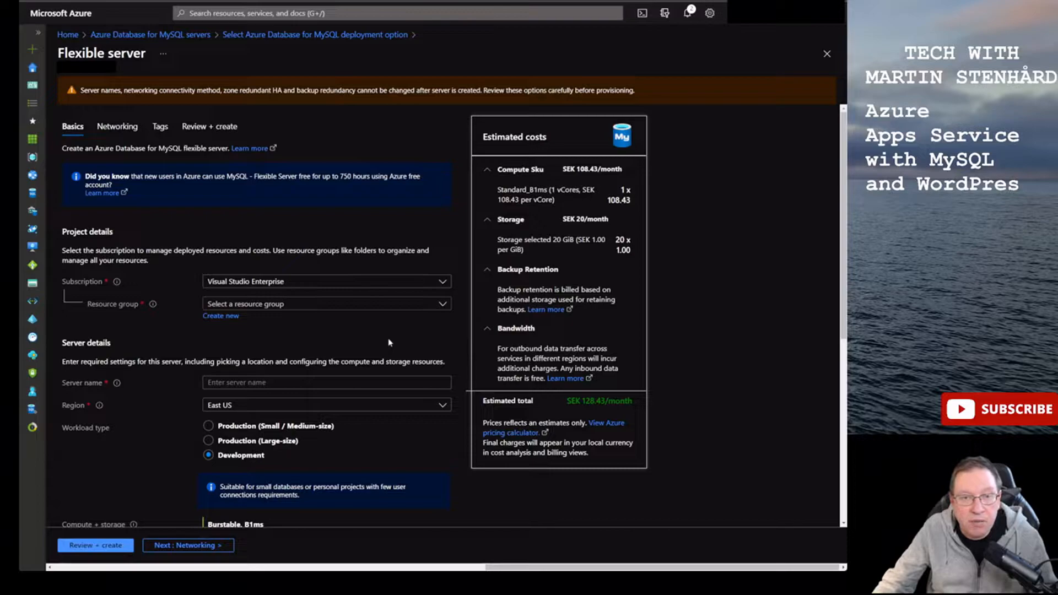
- Place the new server in resource group RG-webapps and name it mjsmysql001
click(259, 307)
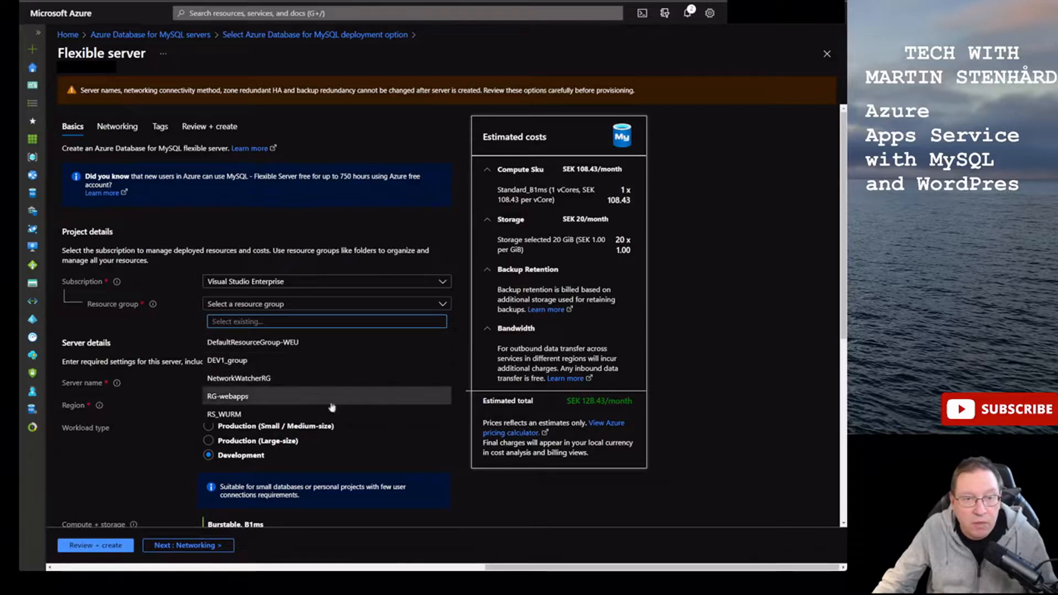
click(258, 401)
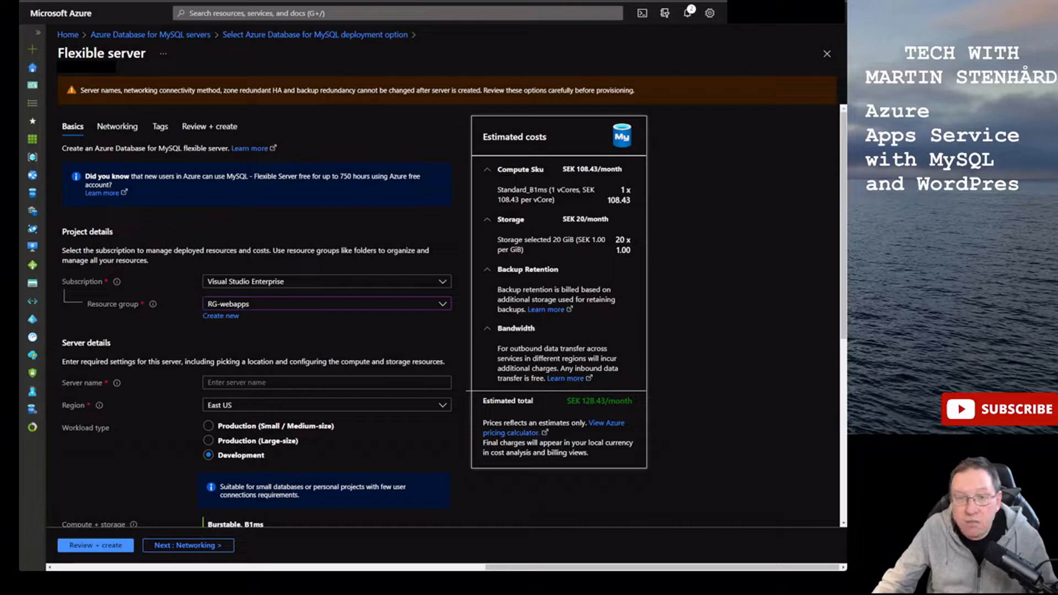
click(296, 384)
text(m)
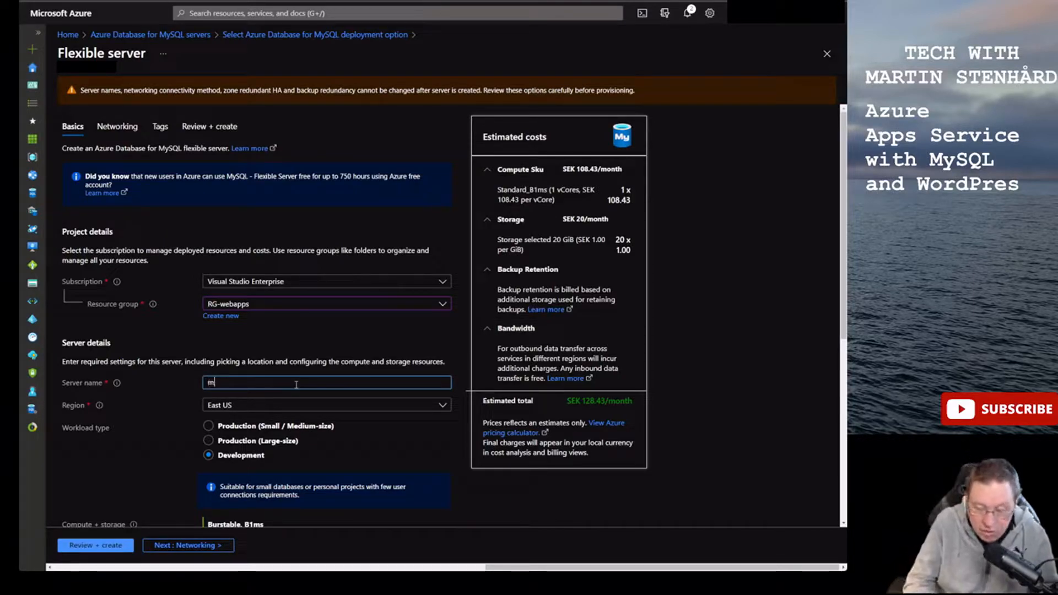
text(jsmy)
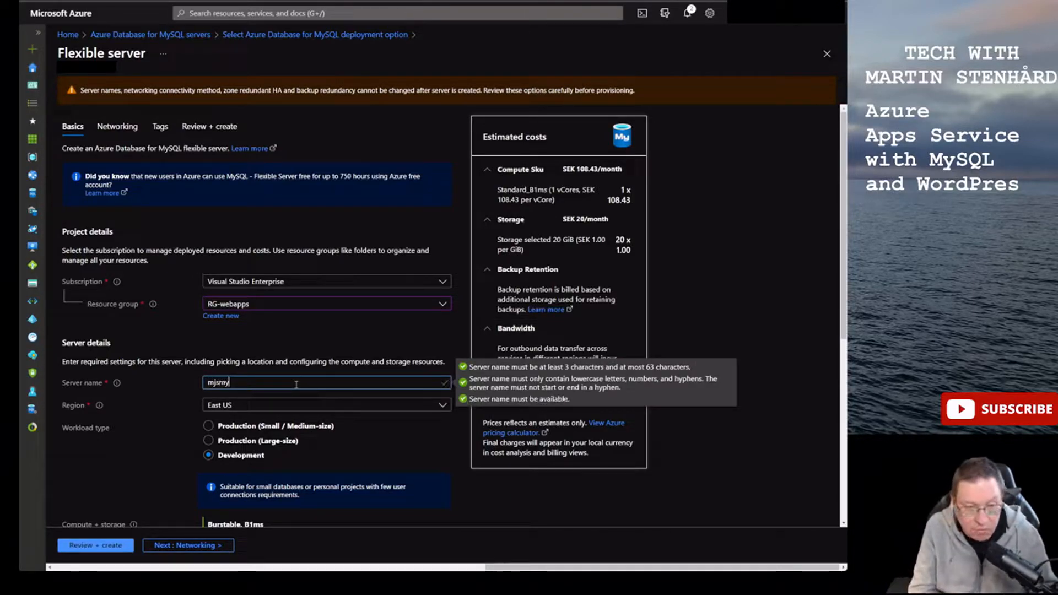
text(sql)
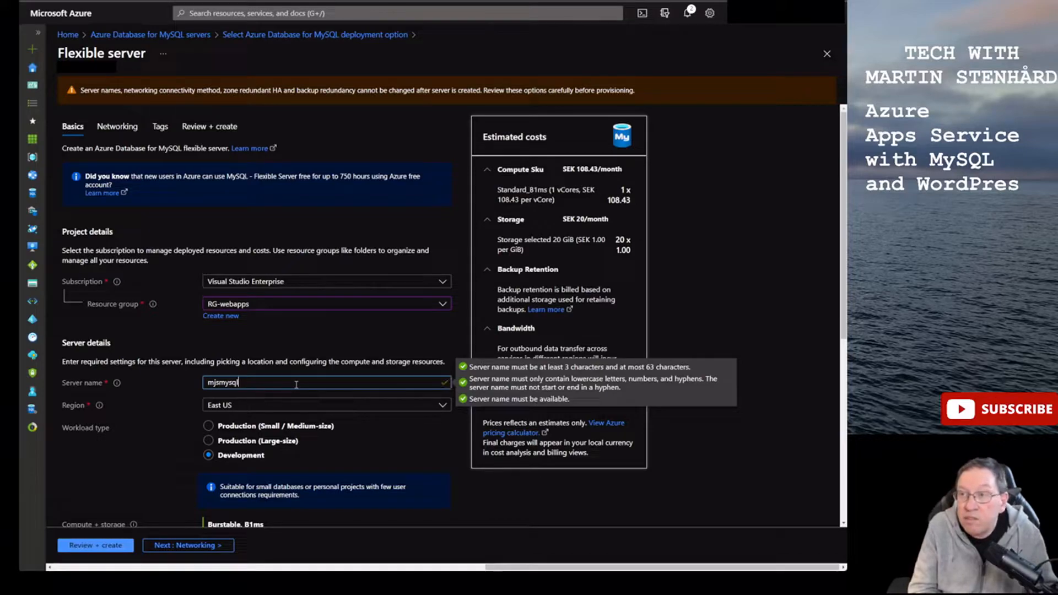
text(001)
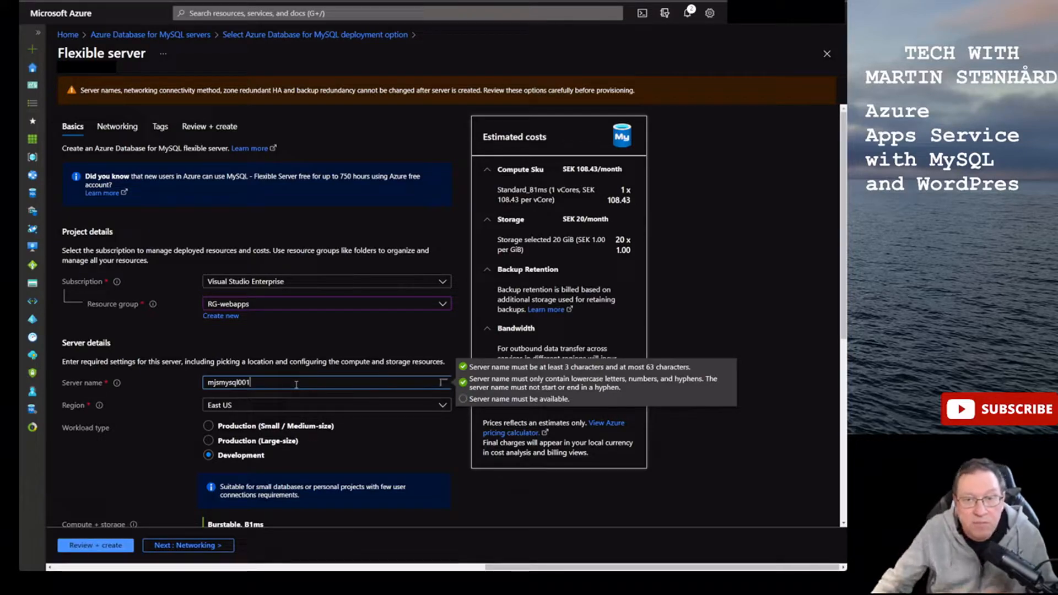
- Set the server region to West Europe and scroll down to the administrator account section
click(400, 408)
text(wes)
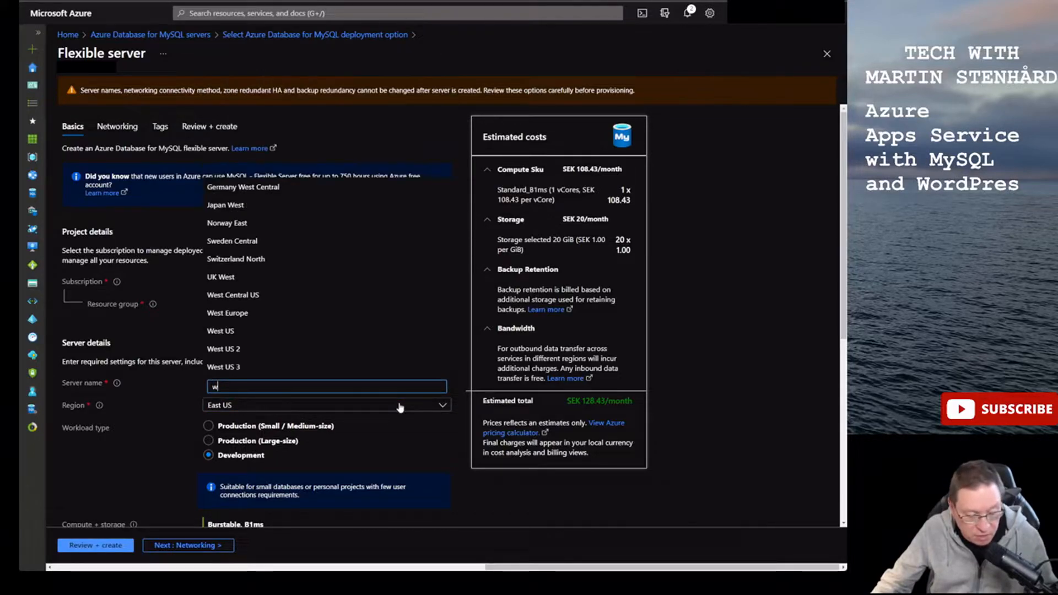
click(255, 313)
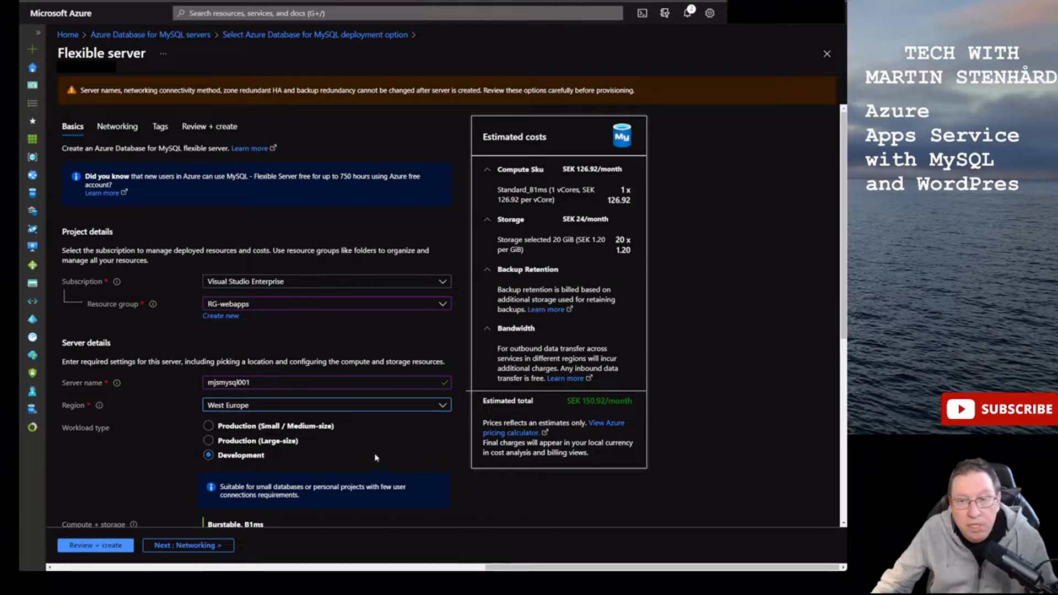
scroll(377, 457, down, 1)
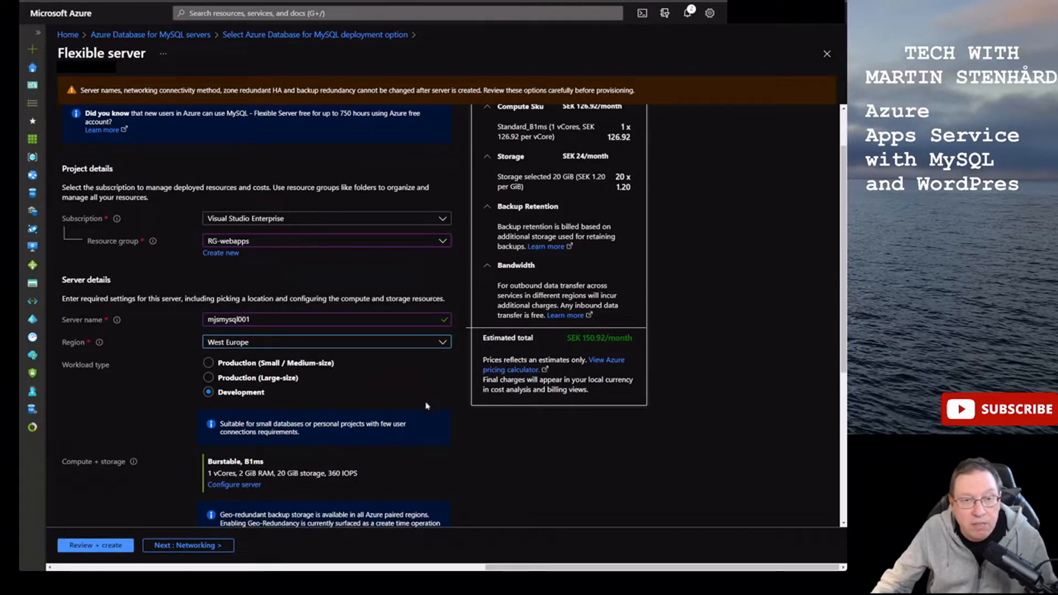
scroll(229, 477, up, 1)
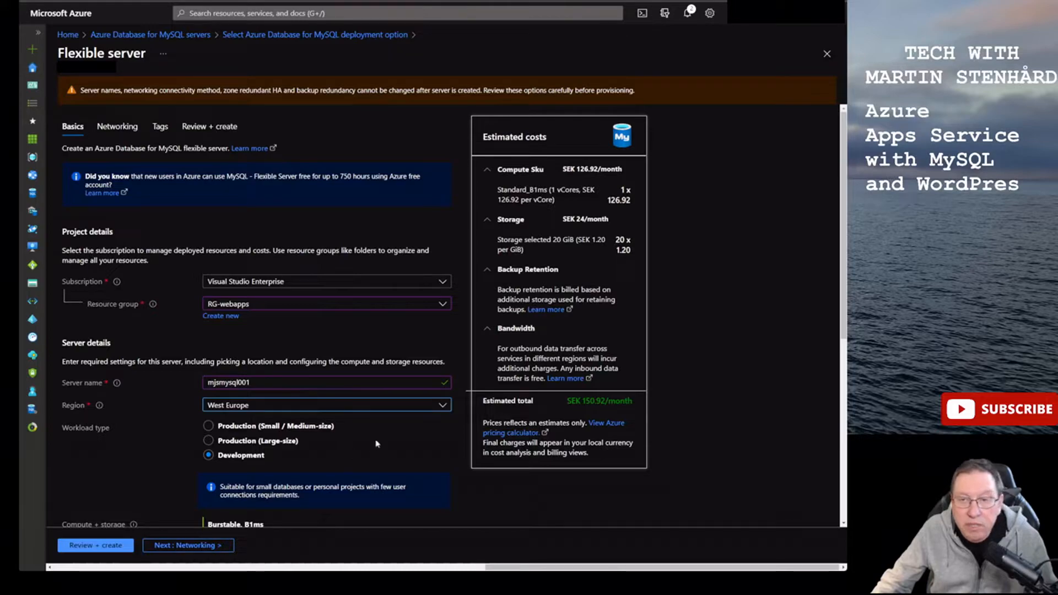
scroll(433, 308, down, 2)
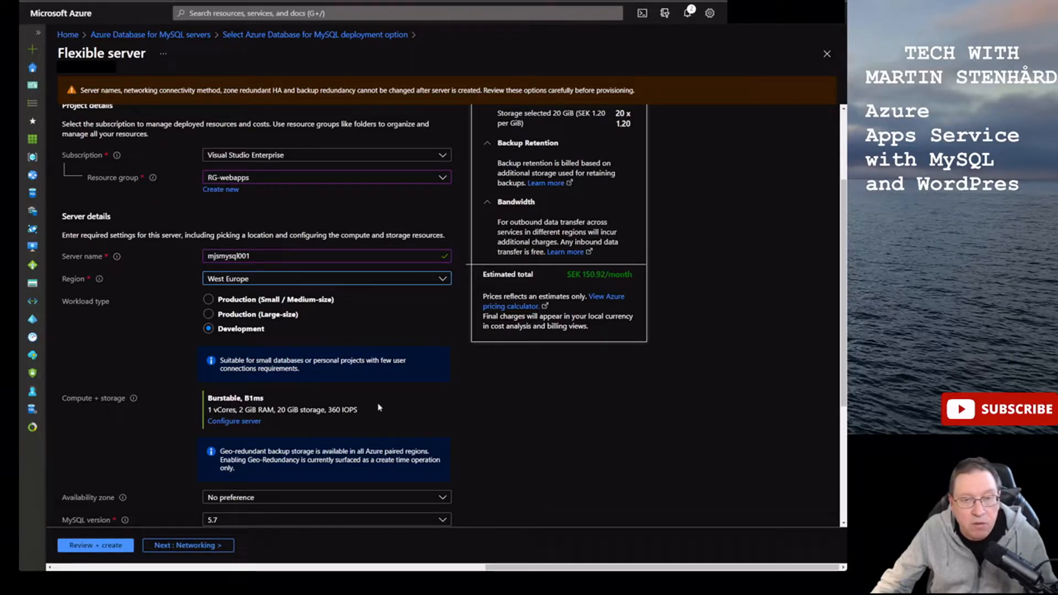
scroll(425, 403, up, 3)
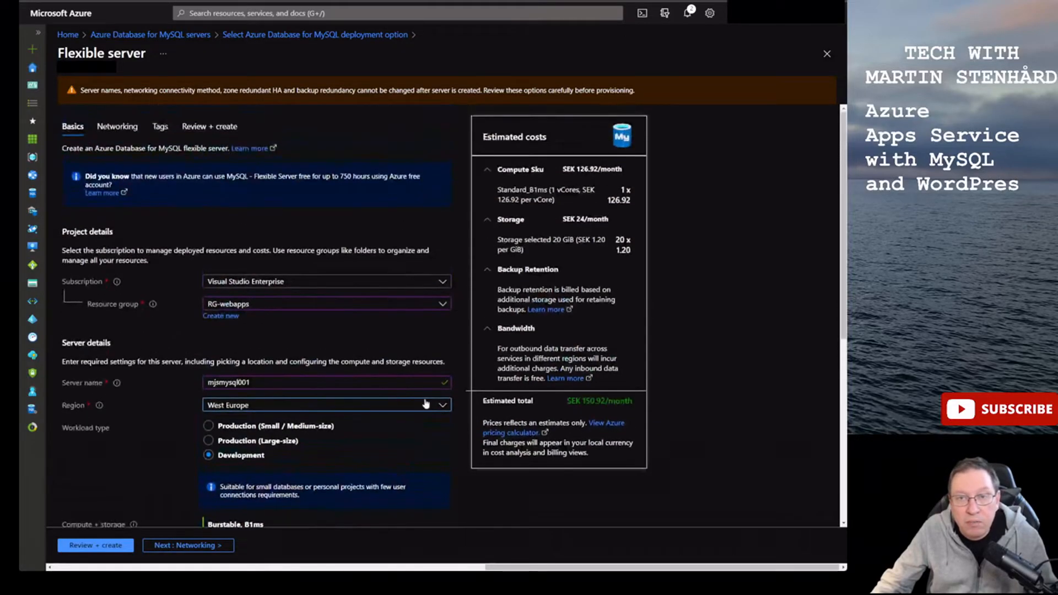
scroll(425, 403, down, 1)
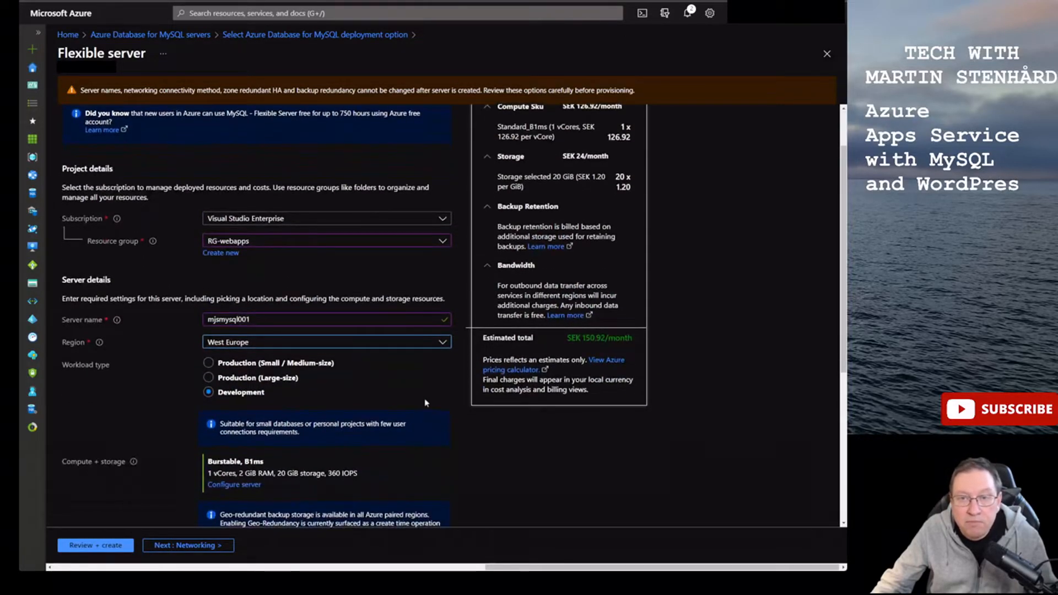
scroll(425, 402, down, 3)
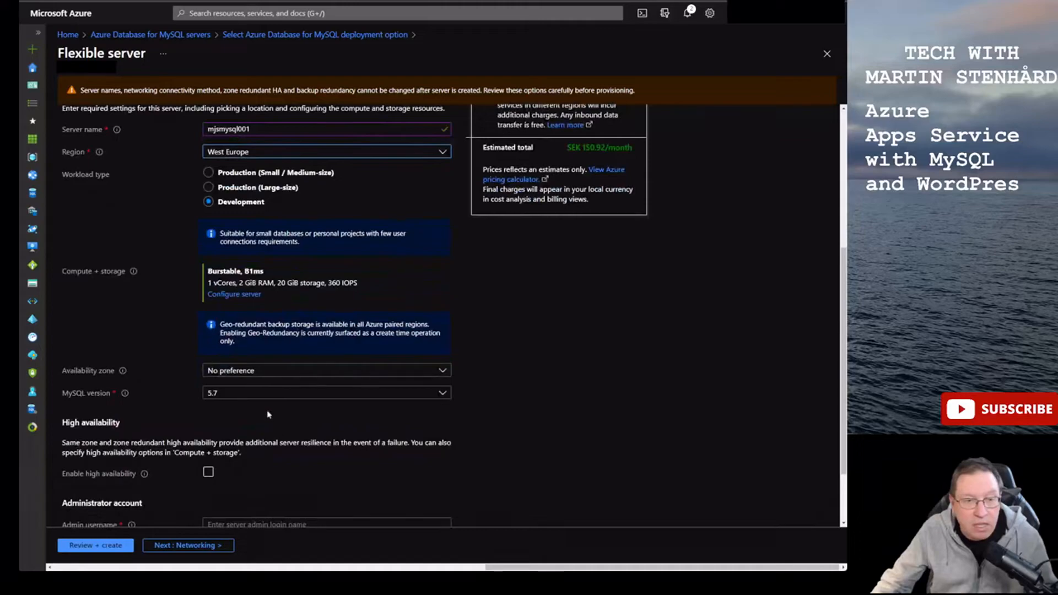
scroll(432, 424, down, 2)
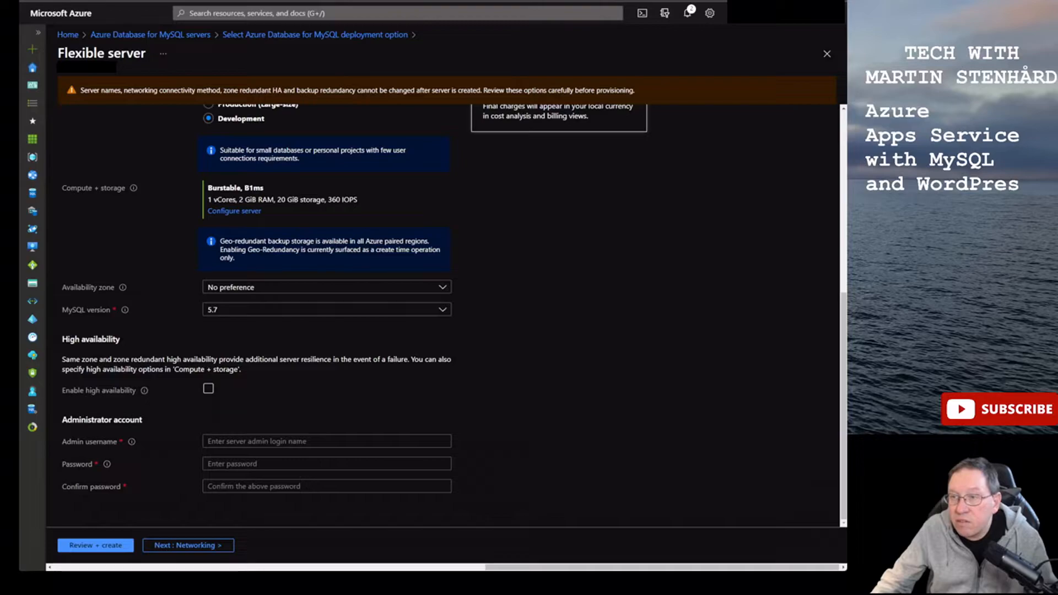
- Paste the administrator login name and password, confirm the password, and continue to Networking
click(320, 438)
text(admindb00344)
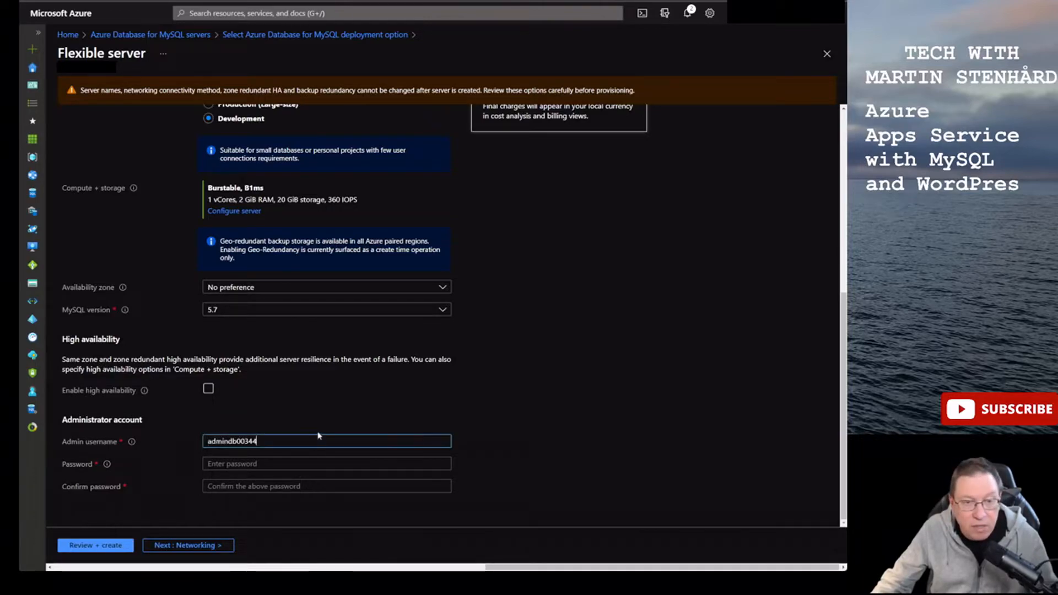
key(alt+Tab)
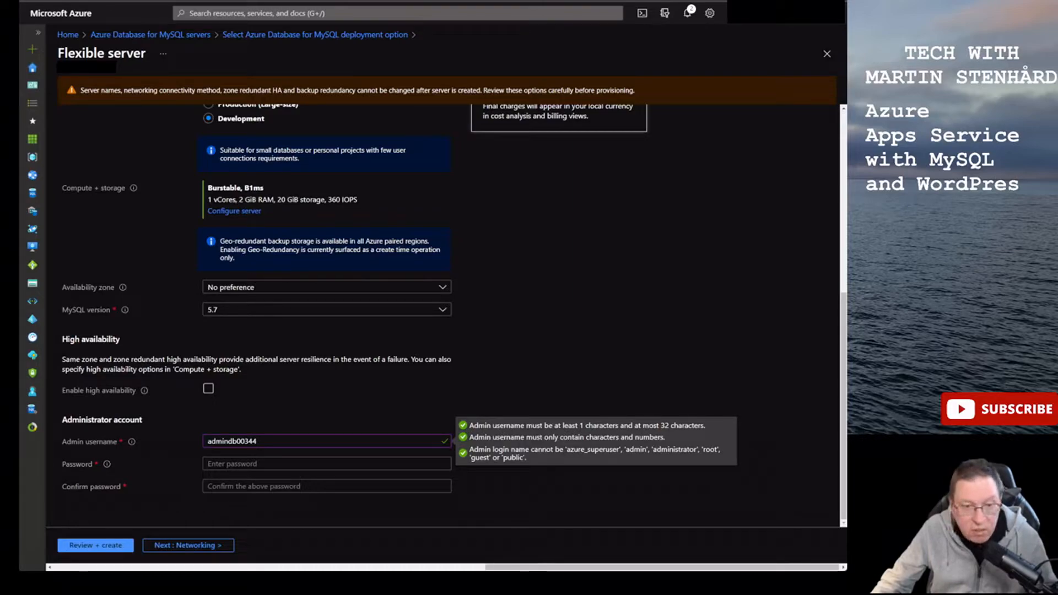
click(265, 461)
key(ctrl+v)
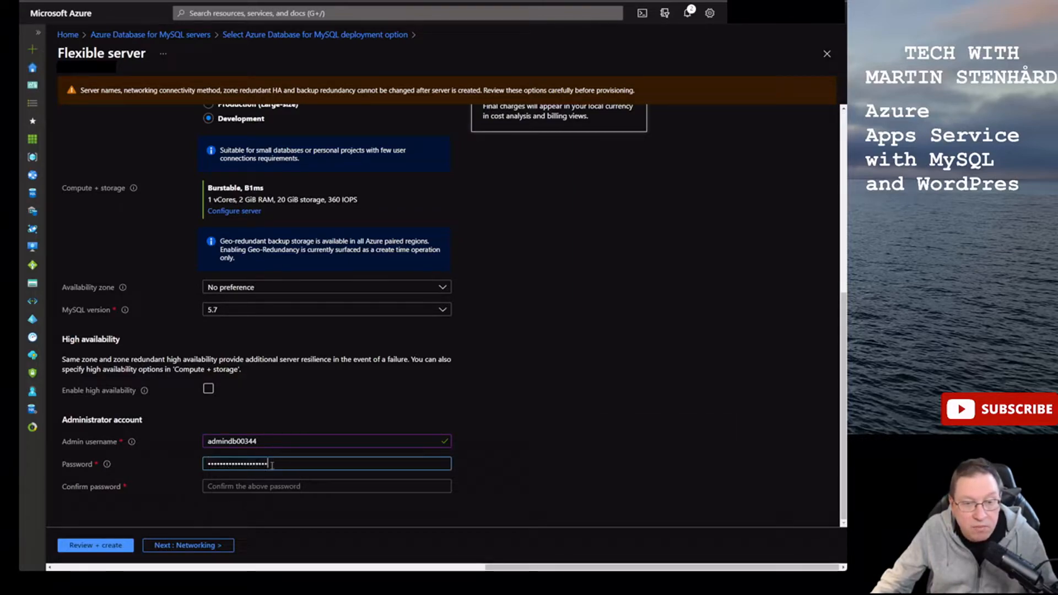
click(271, 483)
key(ctrl+v)
key(alt+Tab)
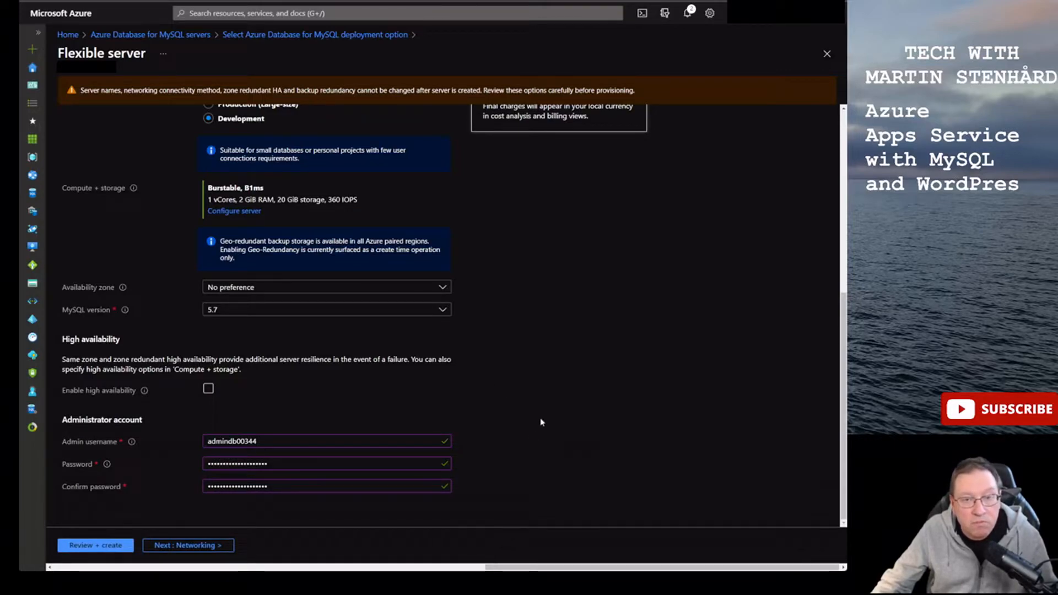
scroll(541, 422, up, 5)
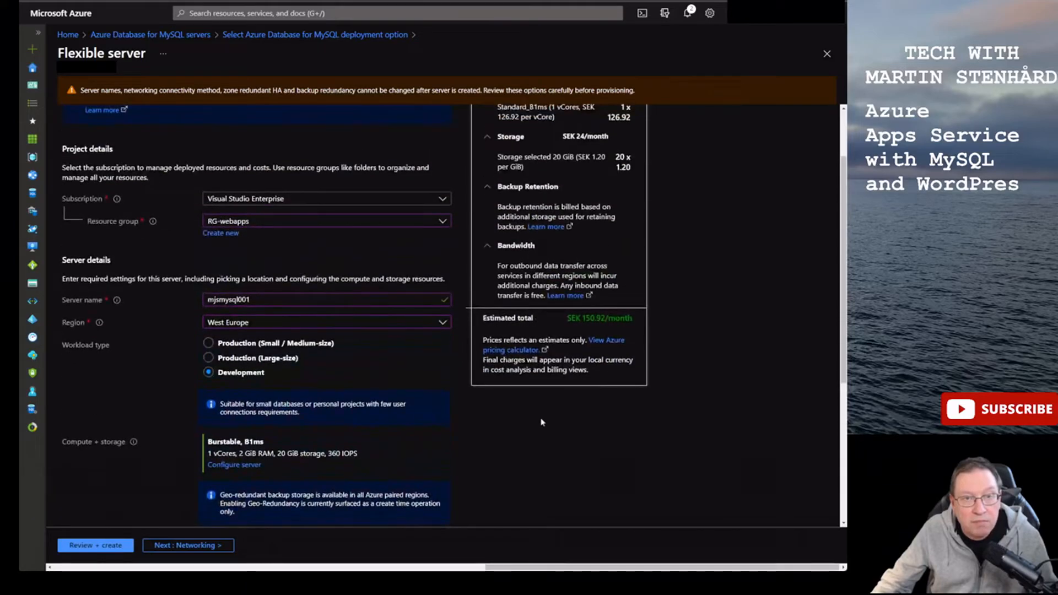
scroll(541, 422, up, 2)
scroll(542, 422, down, 5)
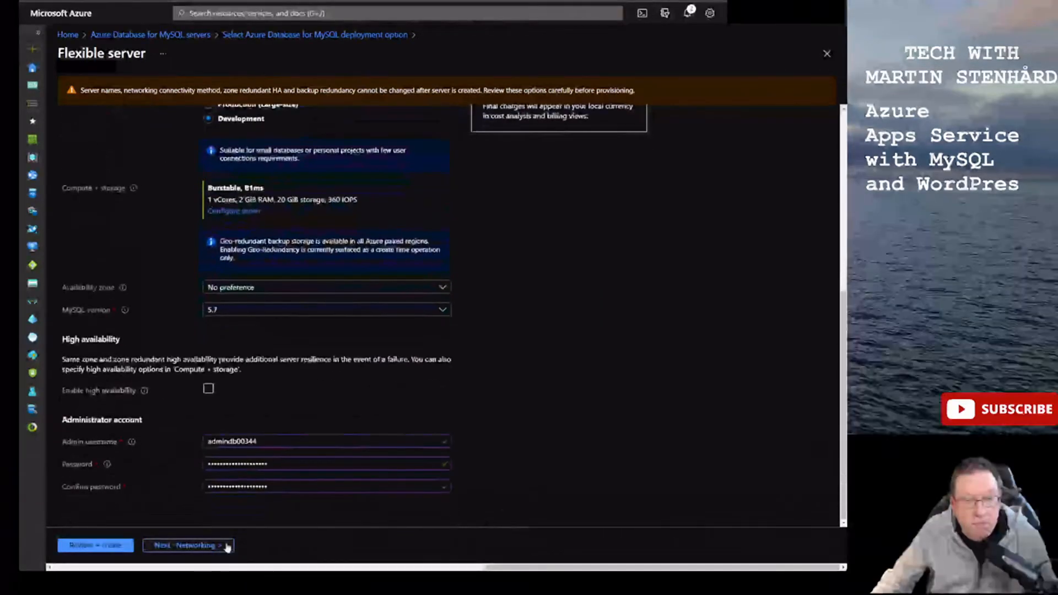
click(227, 545)
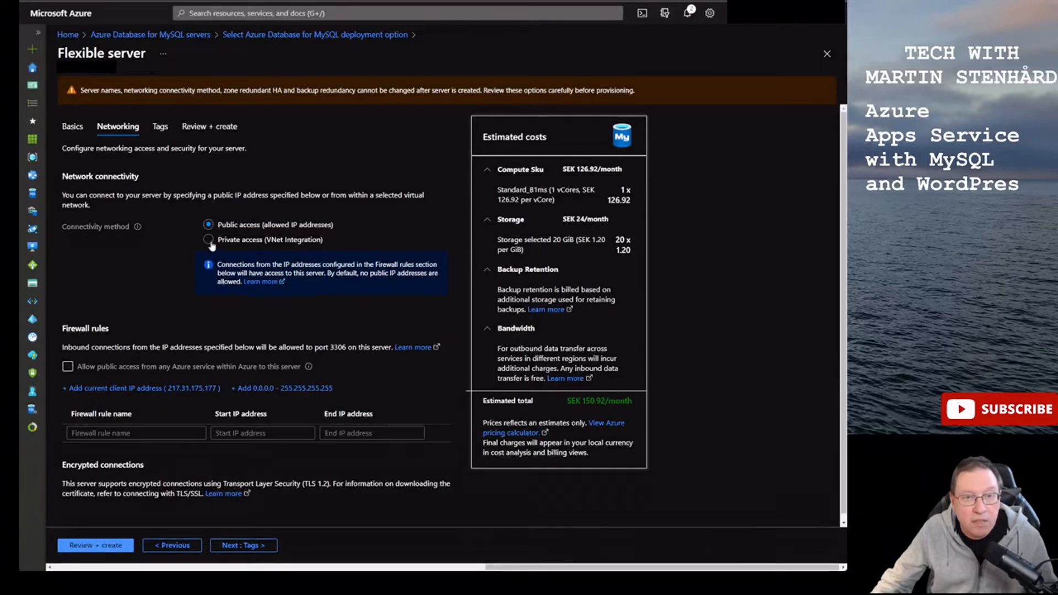
- Select Private access (VNet Integration) for the server, then view the network diagram PDF
click(209, 241)
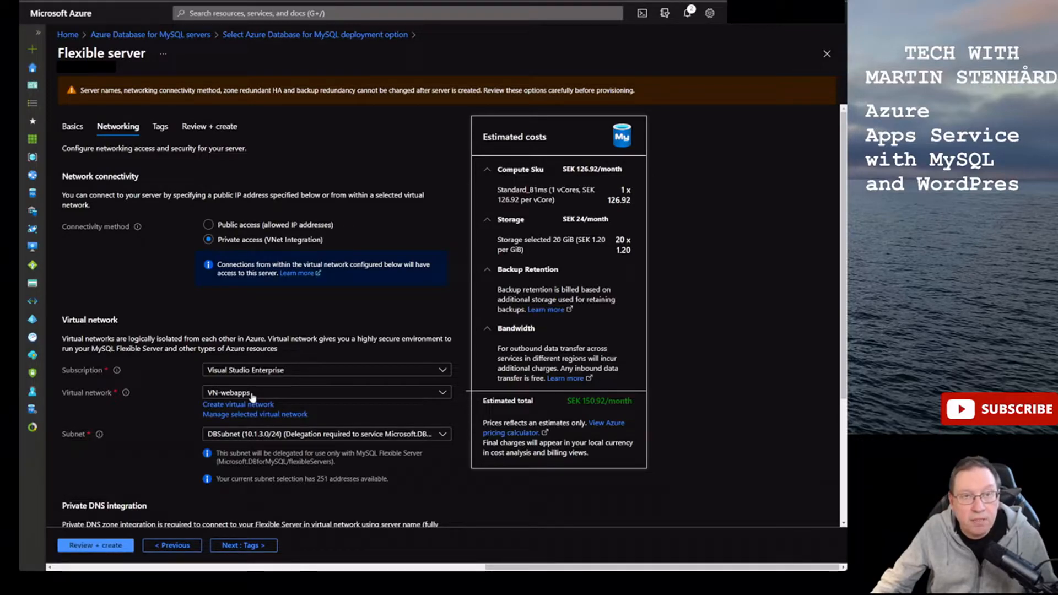
key(ctrl+Tab)
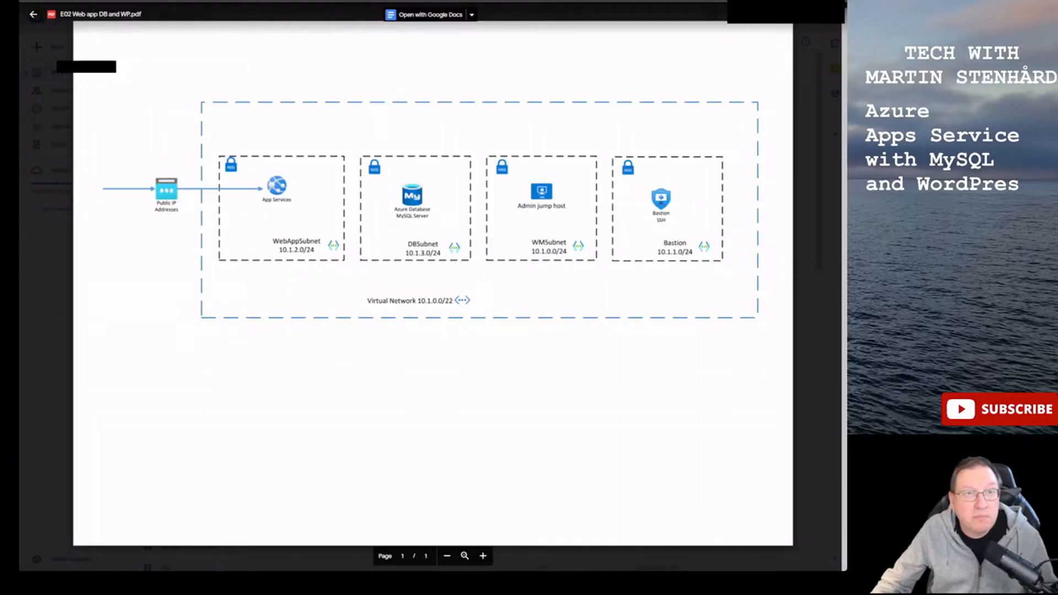
- Go back from the network diagram PDF to the server's Azure networking settings
key(ctrl+shift+Tab)
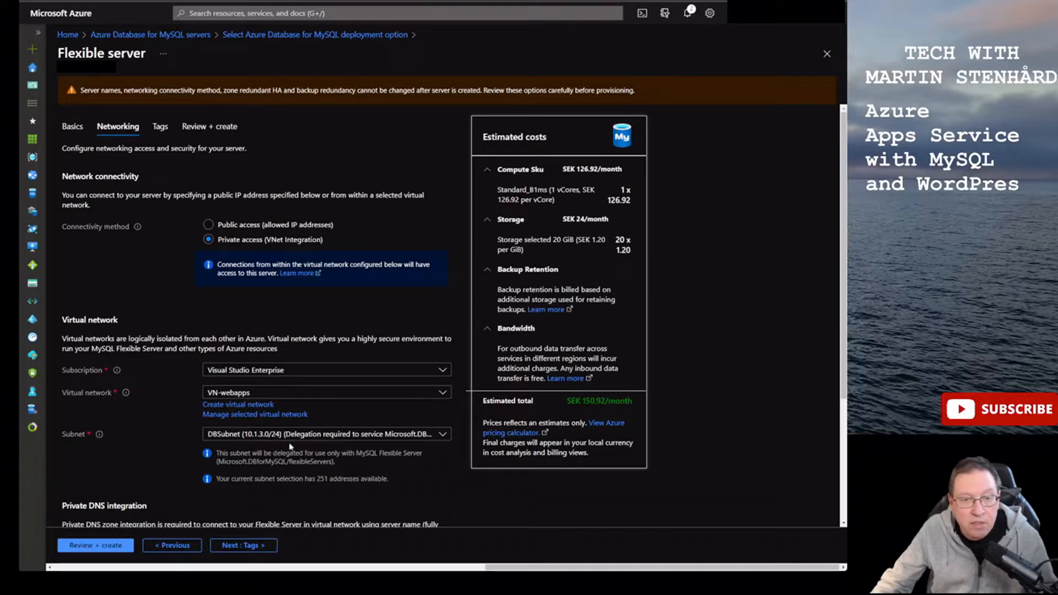
- Scroll down to the private DNS zone mjswebtest1.private.mysql.database.azure.com
scroll(133, 414, down, 3)
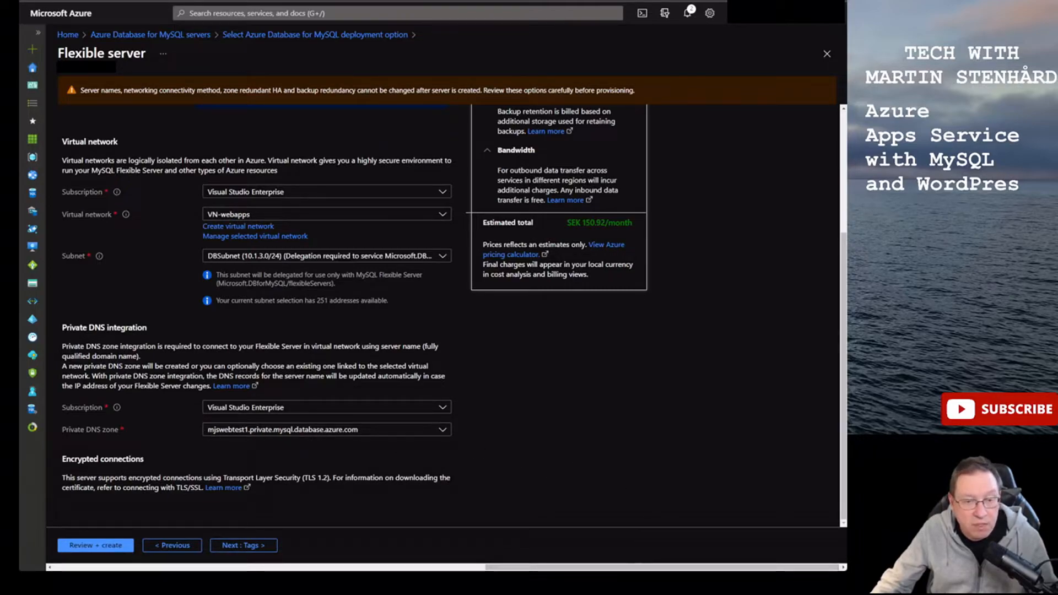
- Review the mjsmysql001 settings summary and create the MySQL flexible server
click(106, 545)
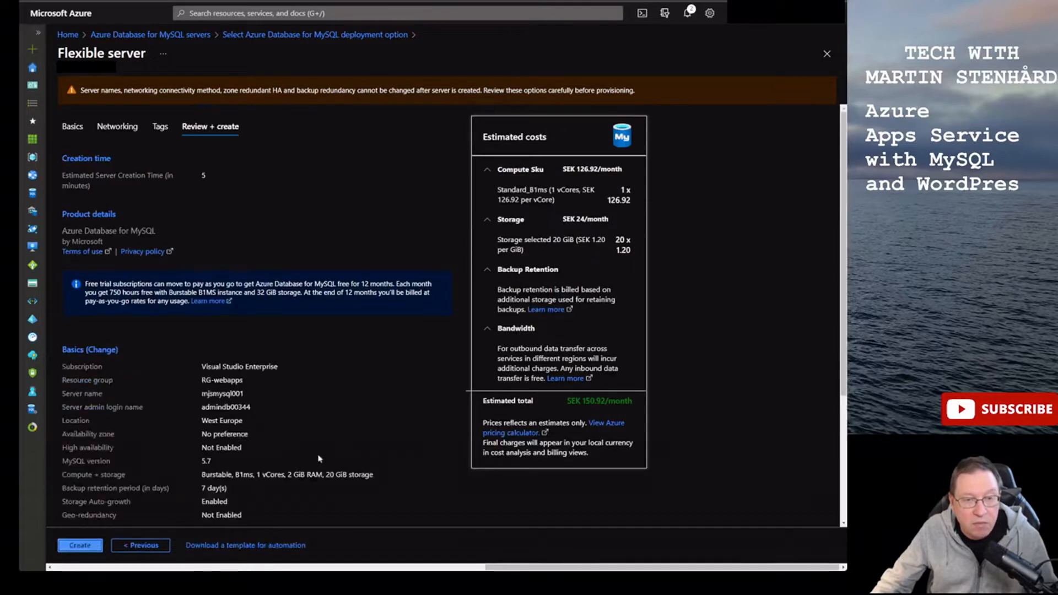
scroll(319, 456, down, 3)
scroll(296, 446, up, 3)
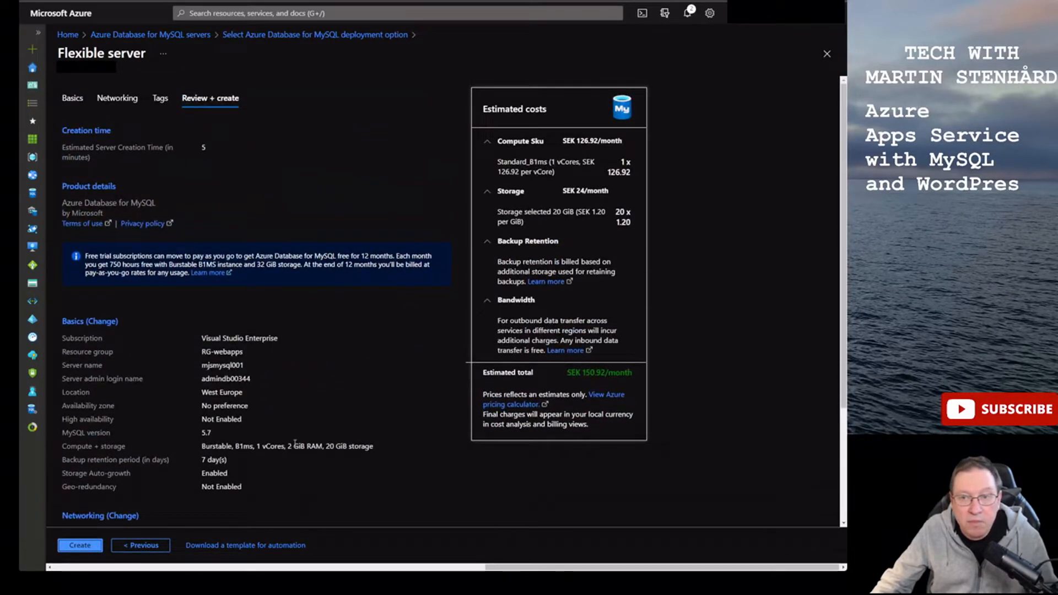
scroll(295, 444, down, 1)
scroll(295, 444, up, 1)
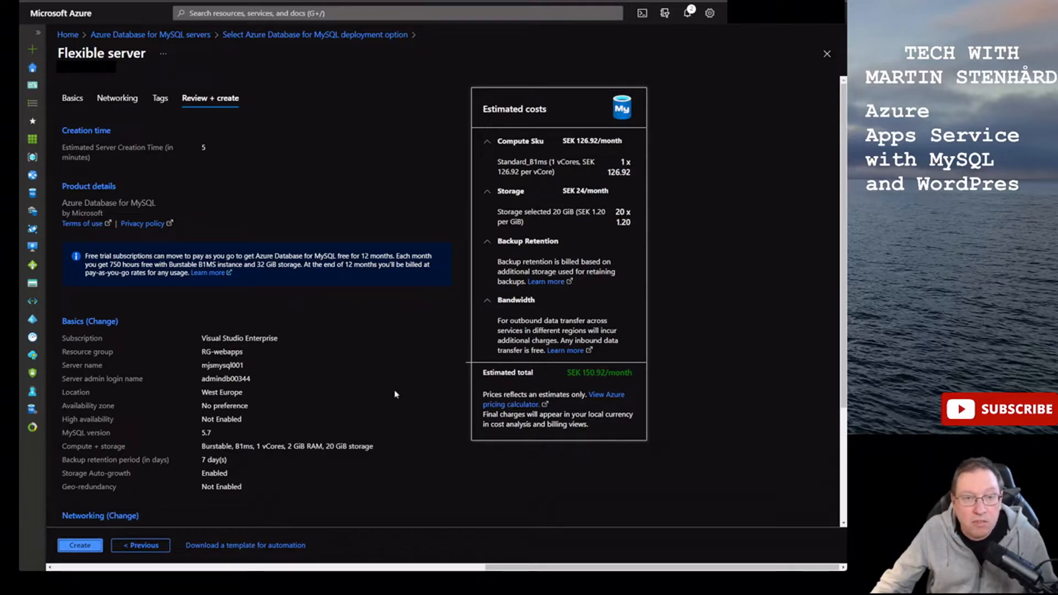
scroll(394, 394, down, 3)
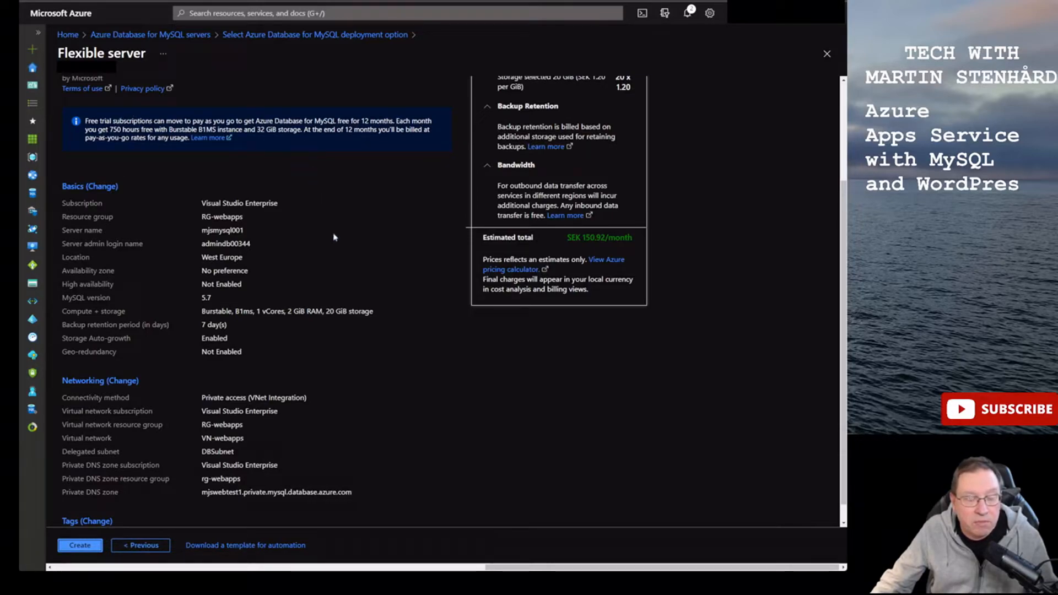
scroll(334, 237, down, 1)
click(80, 545)
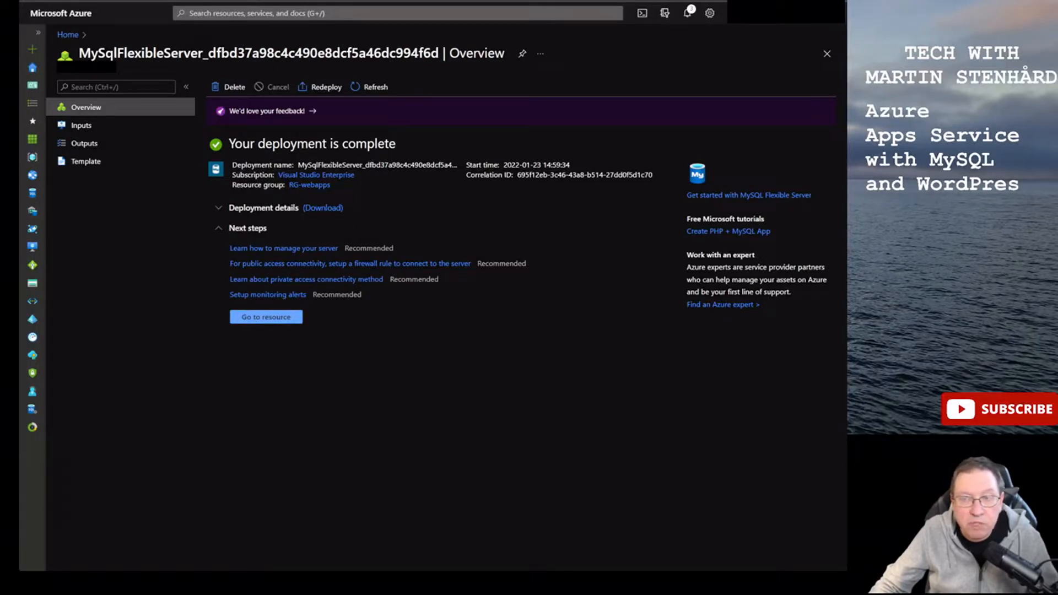
- Copy the new mjsmysql001 server's host name mjsmysql001.mysql.database.azure.com for use in the jump-host terminal
click(248, 317)
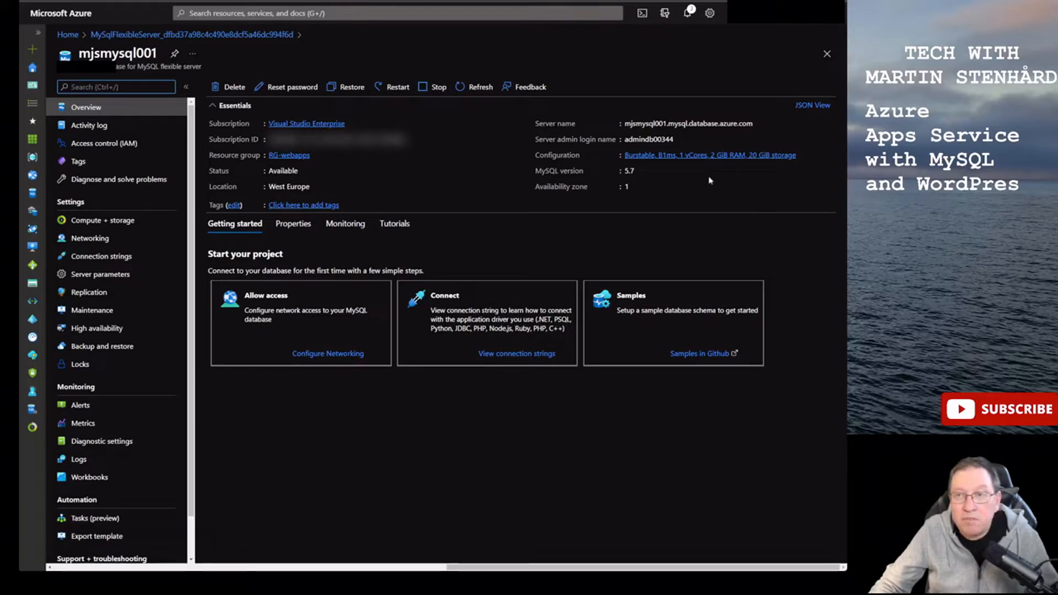
click(759, 125)
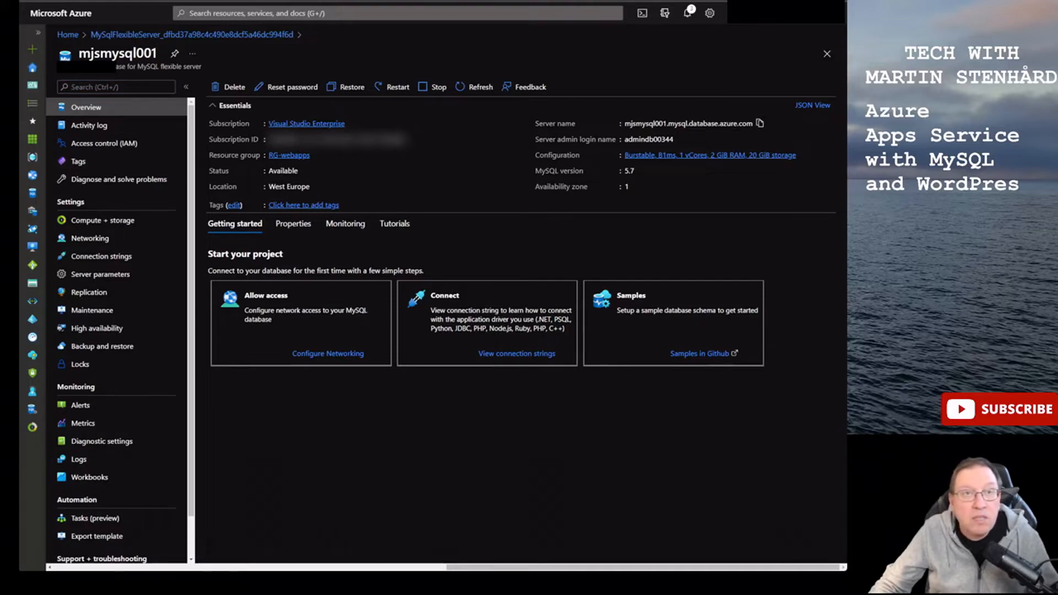
key(alt+Tab)
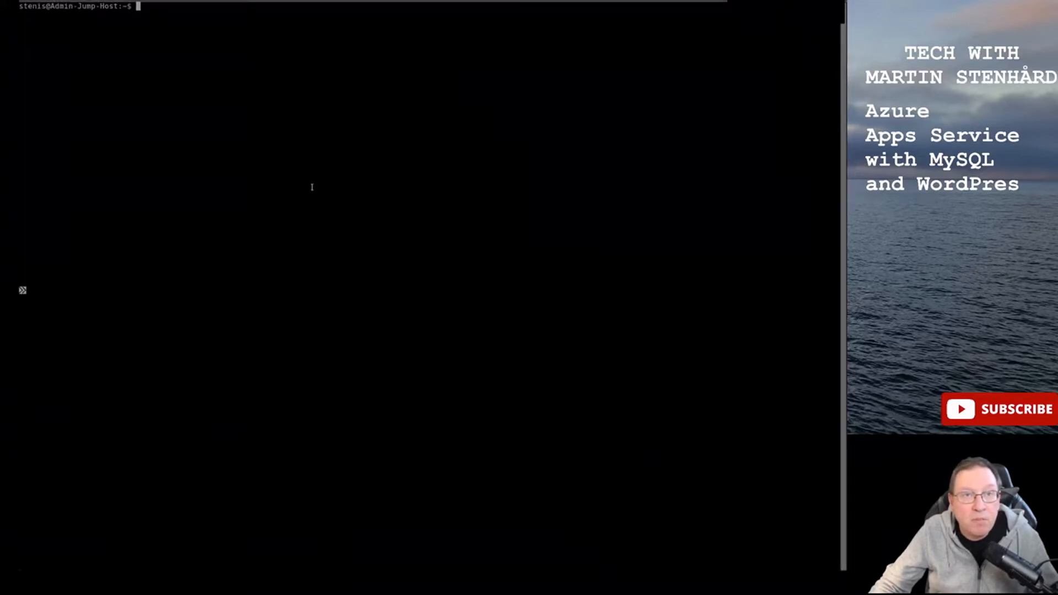
- Start the terminal command 'mysql -h mjsmysql001.mysql.database.azure.com -u'
key(Return)
key(Return)
key(Return)
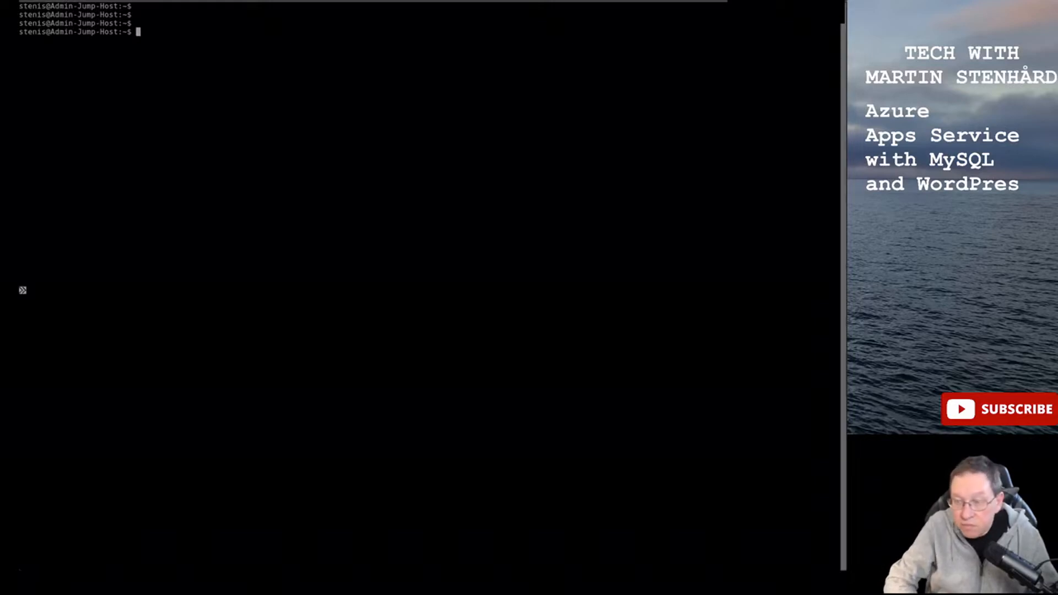
text(,y)
key(BackSpace)
key(BackSpace)
text(mysql )
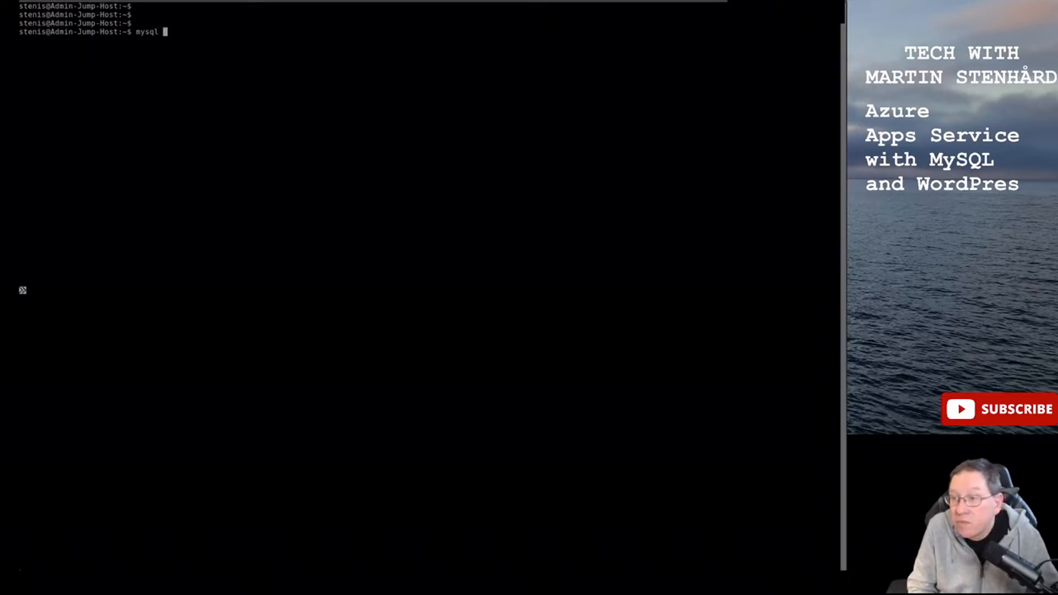
text(-h)
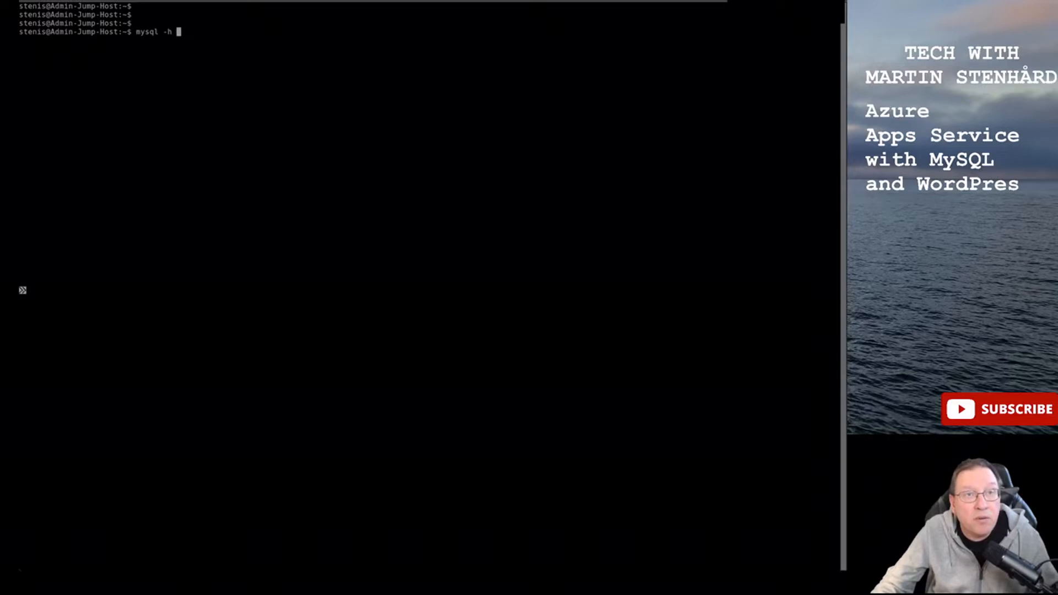
key(alt+Tab)
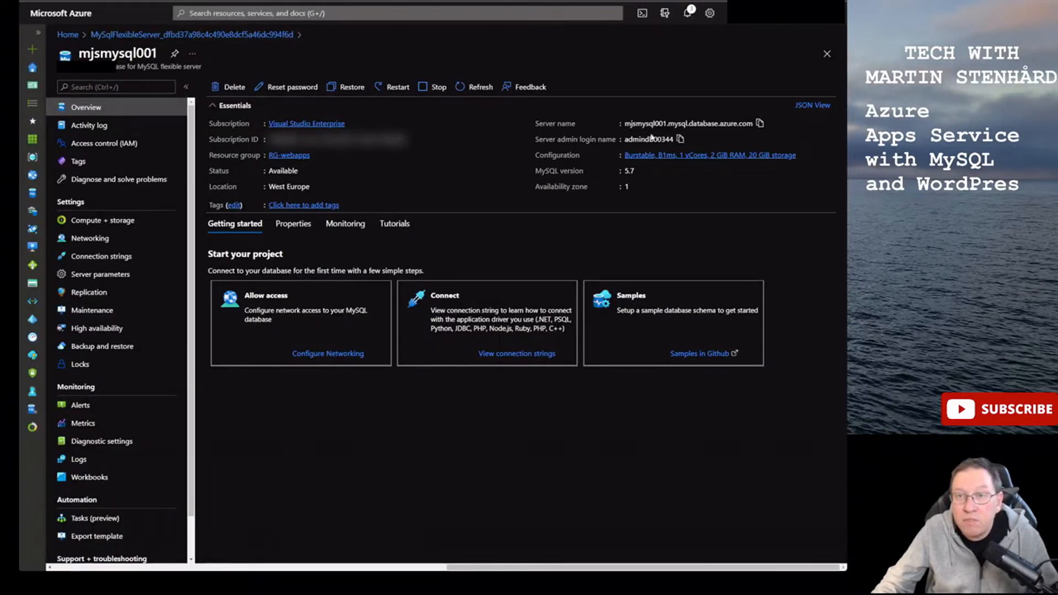
key(alt+Tab)
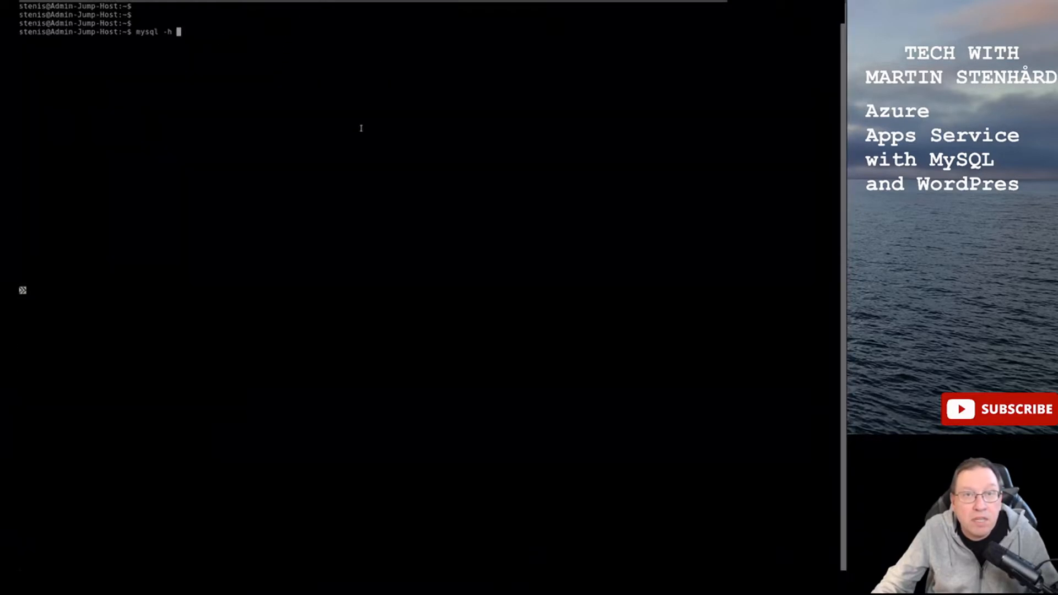
key(ctrl+shift+v)
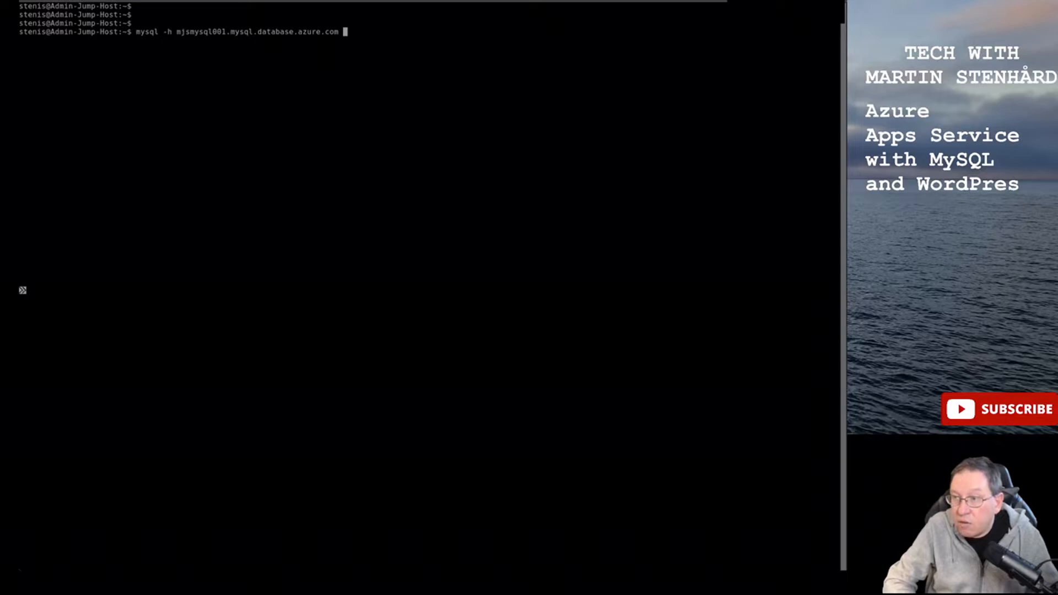
text(-u)
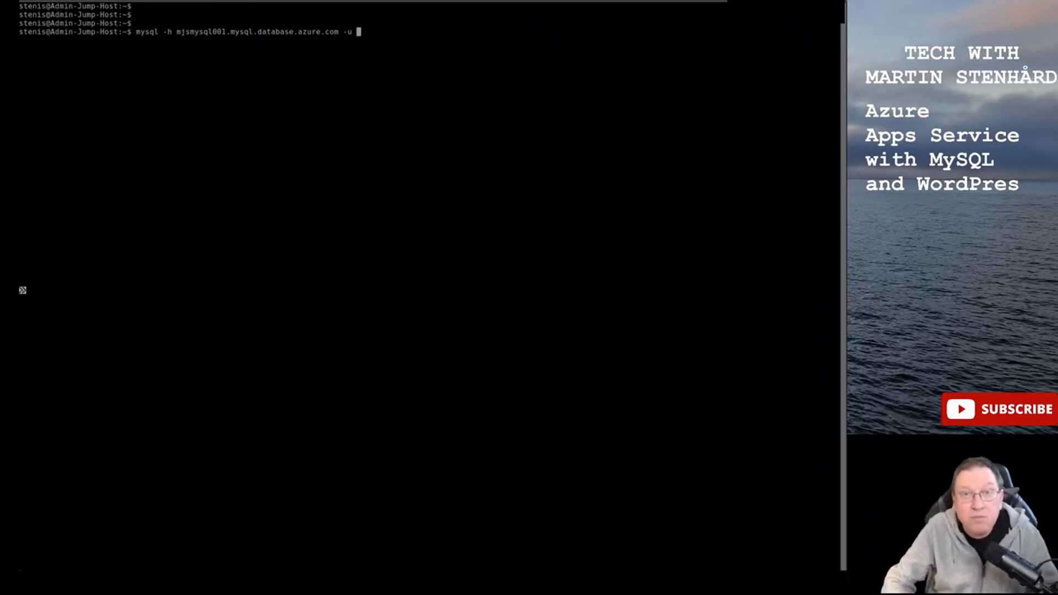
- Add the server admin login and -p to the command, then view Server parameters in the portal
key(alt+Tab)
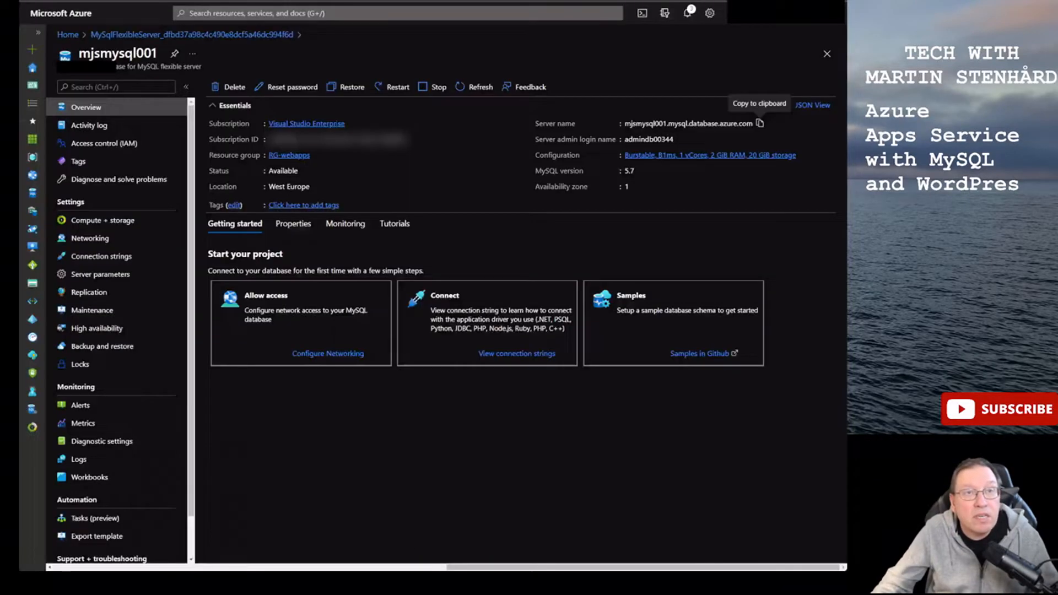
click(680, 139)
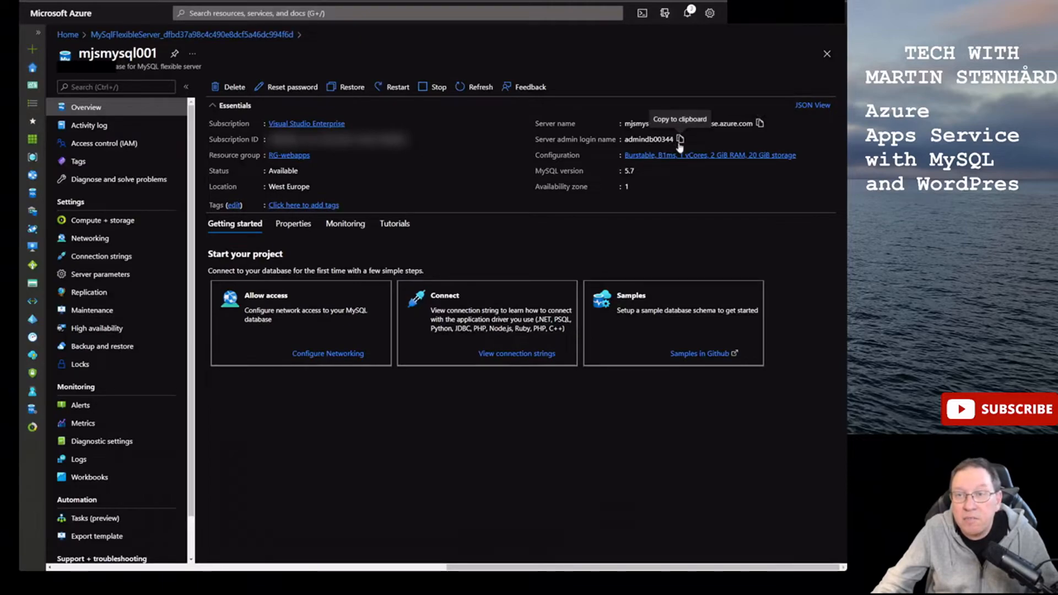
key(alt+Tab)
key(ctrl+v)
text(-p)
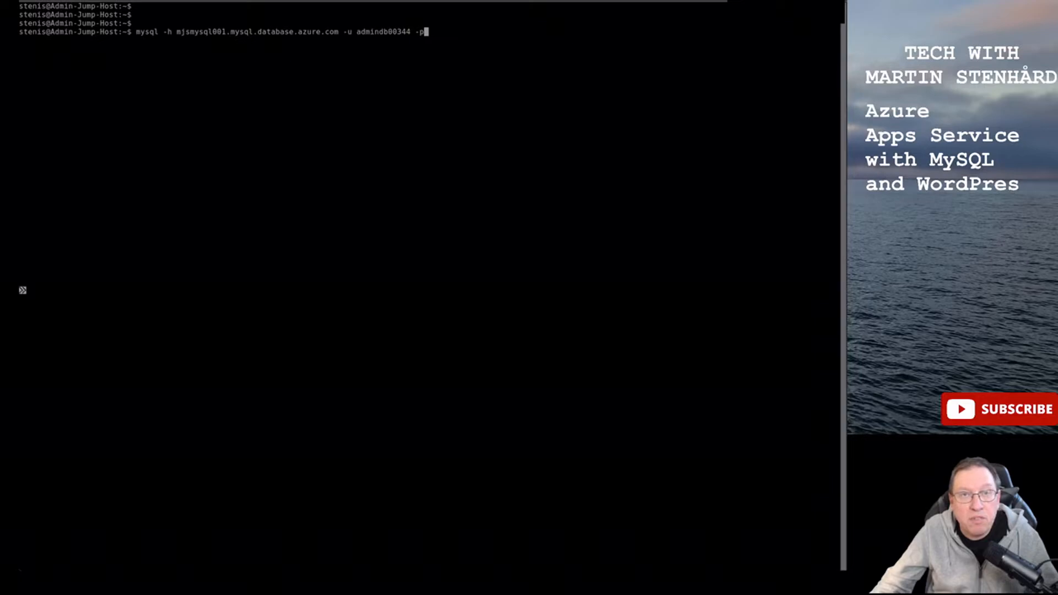
key(alt+Tab)
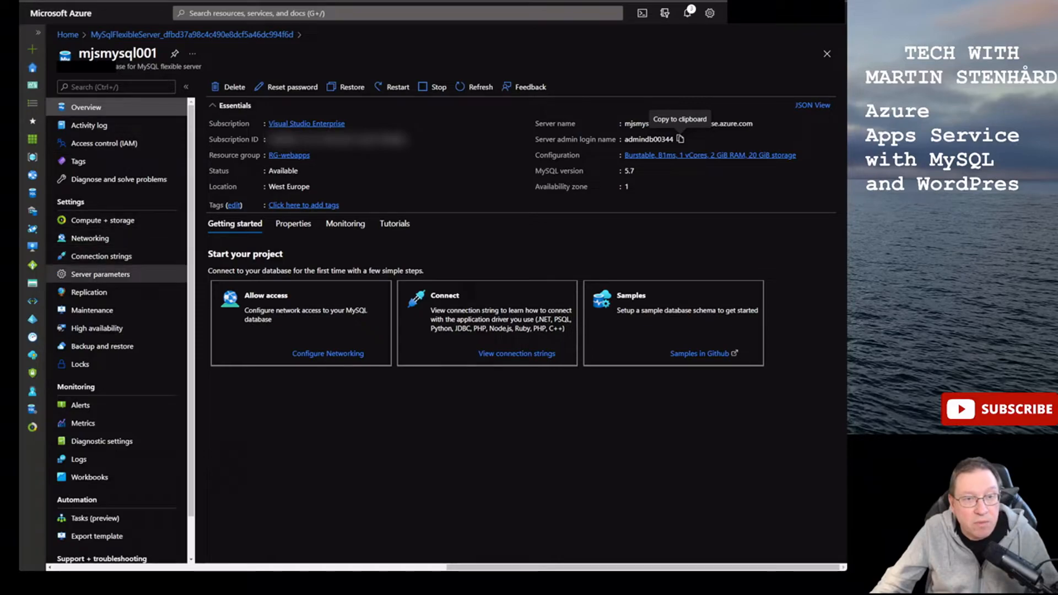
click(102, 274)
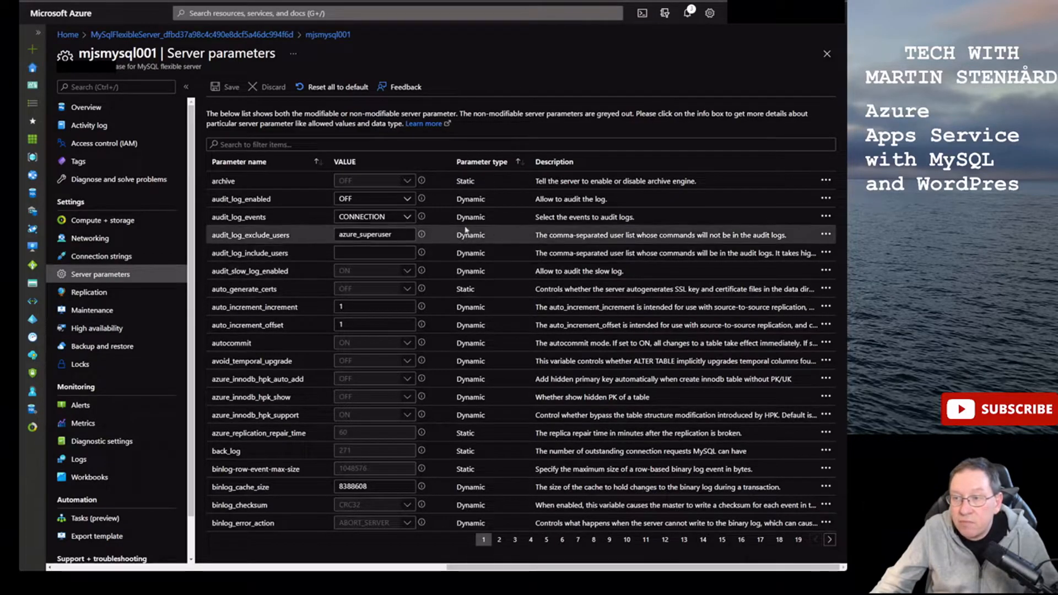
- Filter parameters by 'secure', set require_secure_transport to OFF, and save the change
click(259, 144)
text(secure)
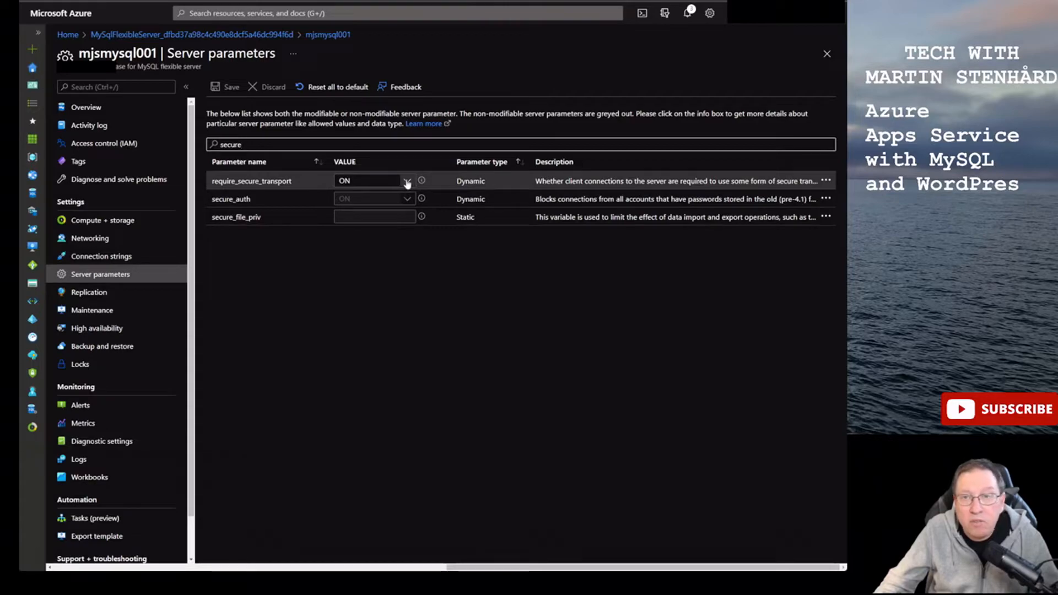
click(407, 182)
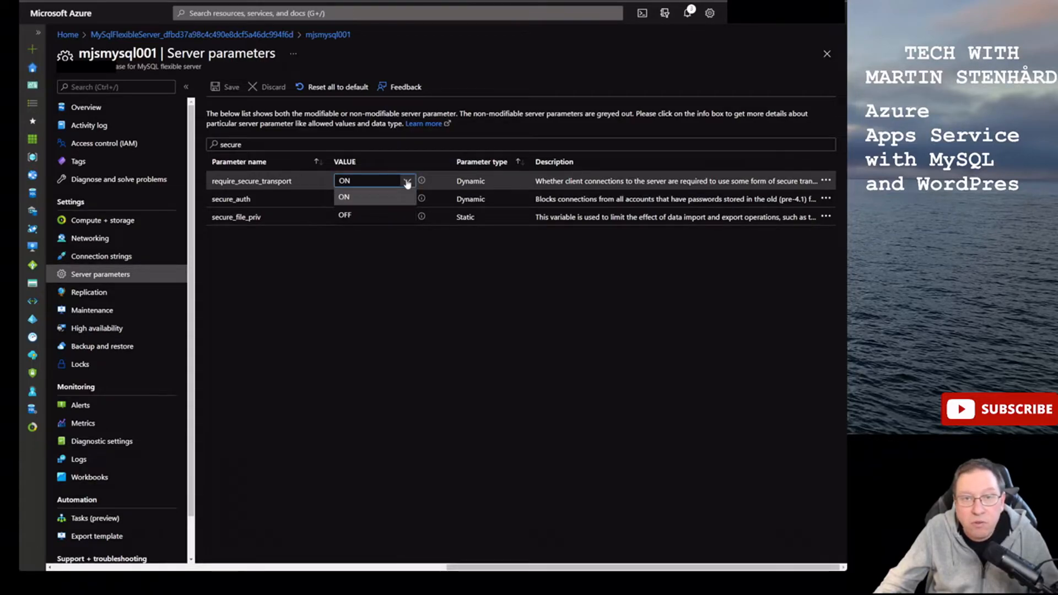
click(378, 215)
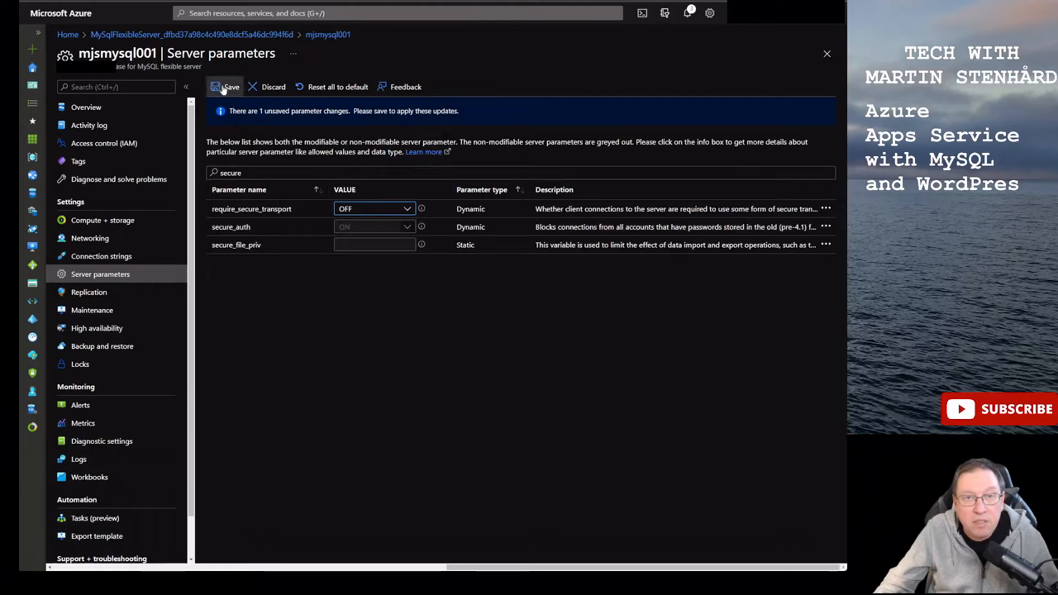
click(223, 89)
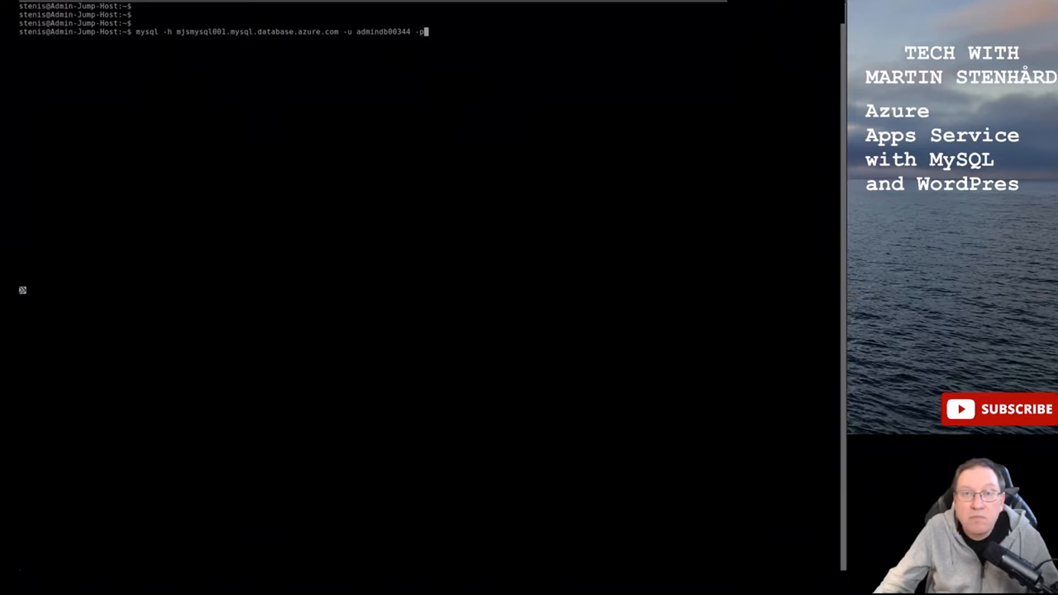
- Run the mysql command, retry after access is denied, and log in with the admin password
key(Return)
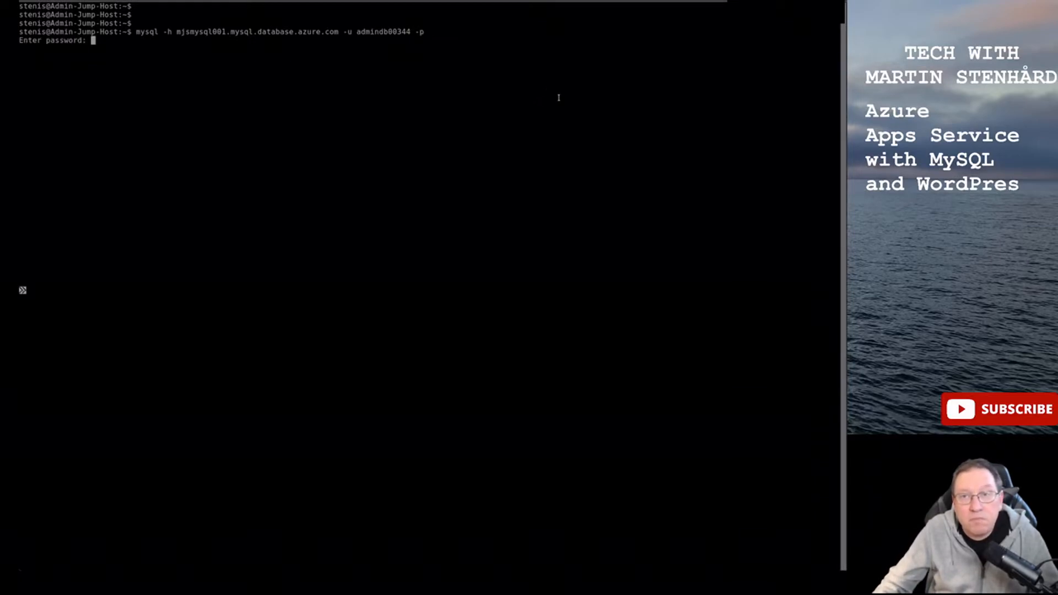
key(Return)
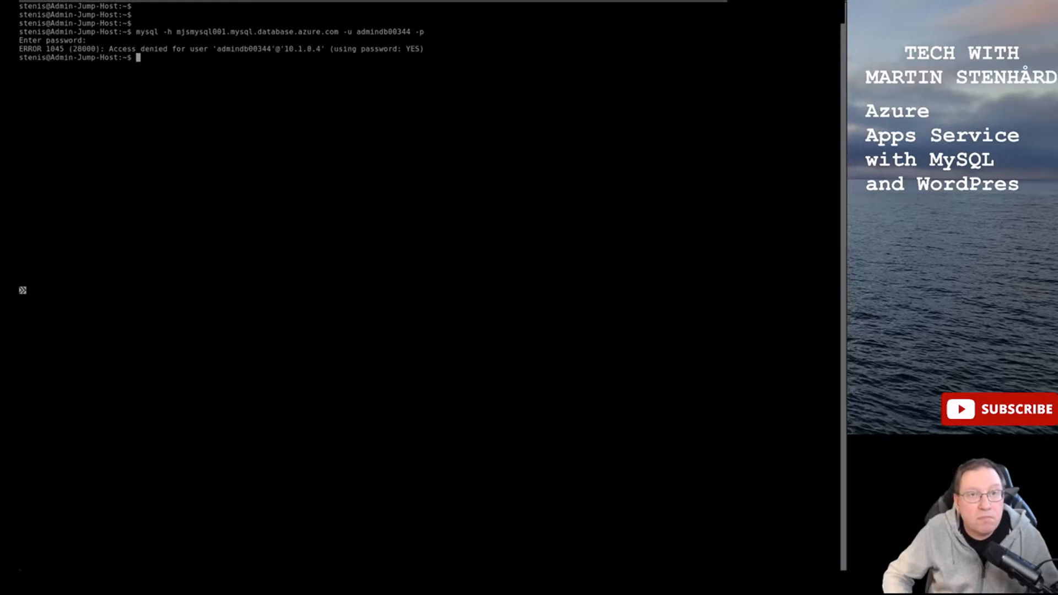
key(Up)
key(Return)
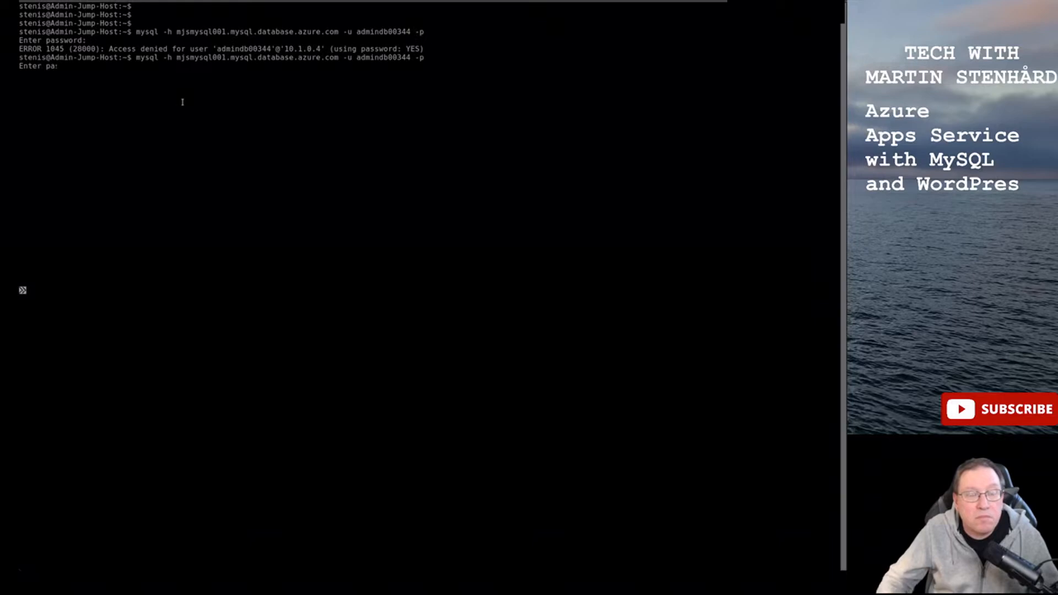
key(Return)
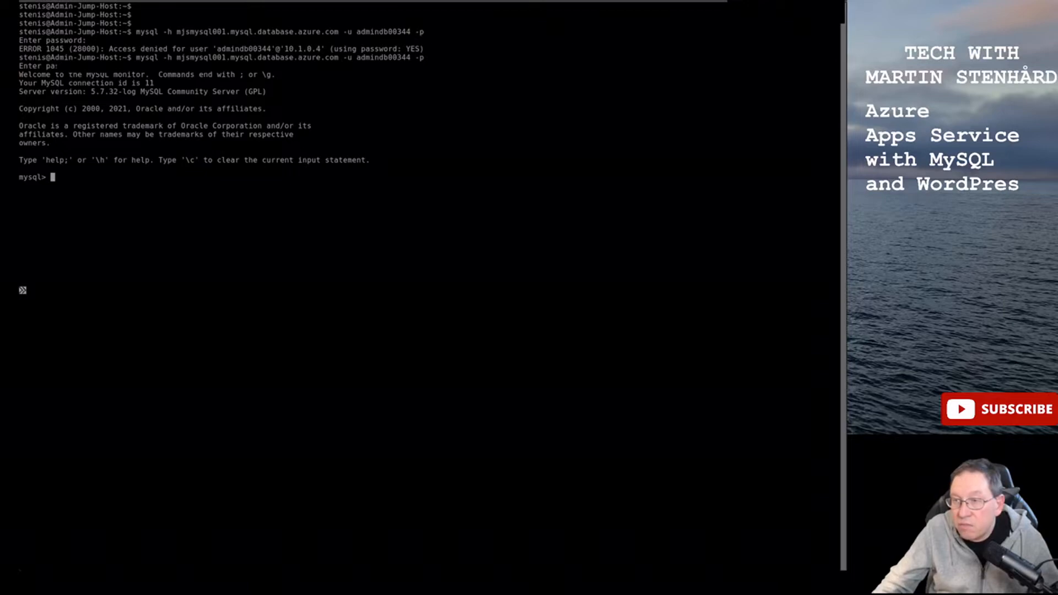
- Create the utf8 wordpressdb database and the 'wordpress'@'%' user, and grant it all privileges
middle_click(479, 263)
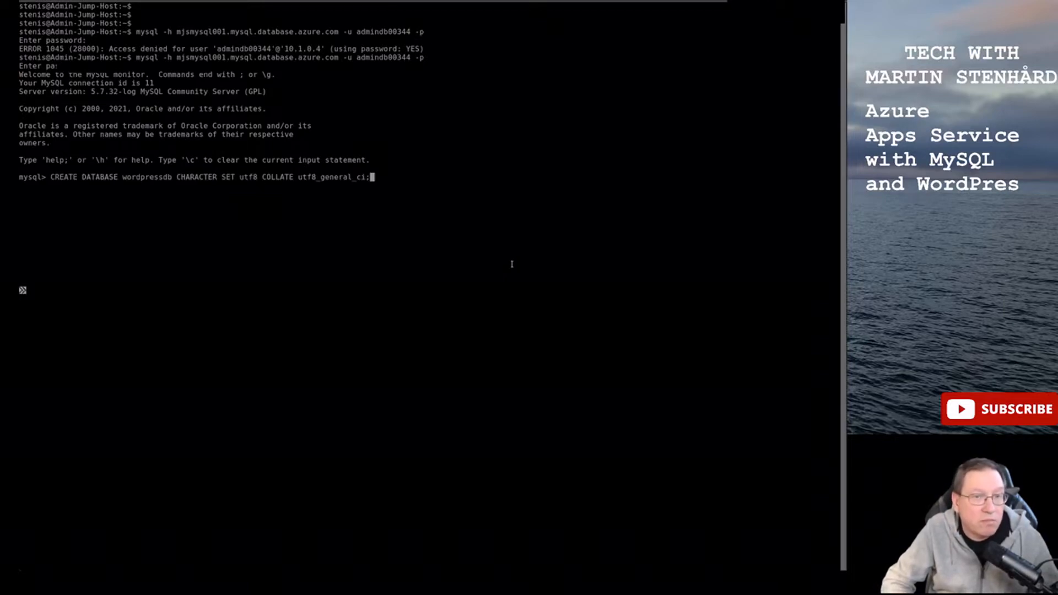
key(Return)
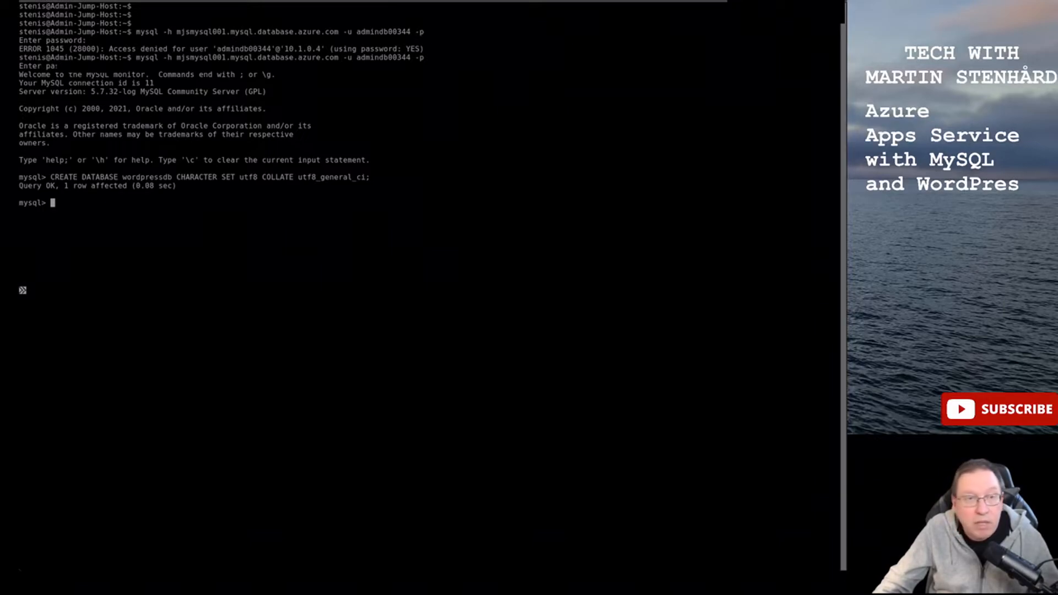
right_click(216, 248)
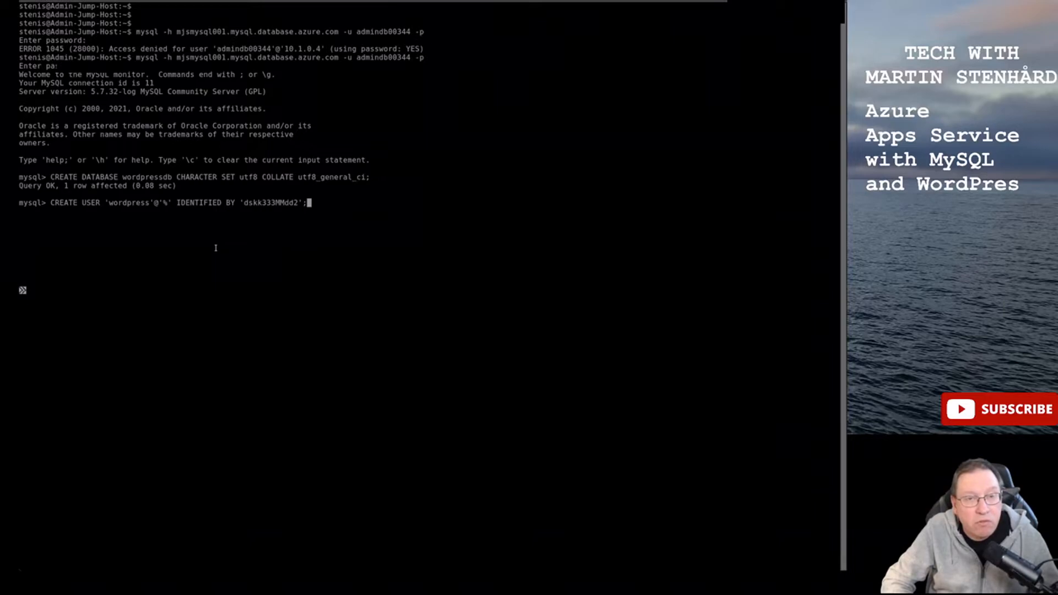
key(Return)
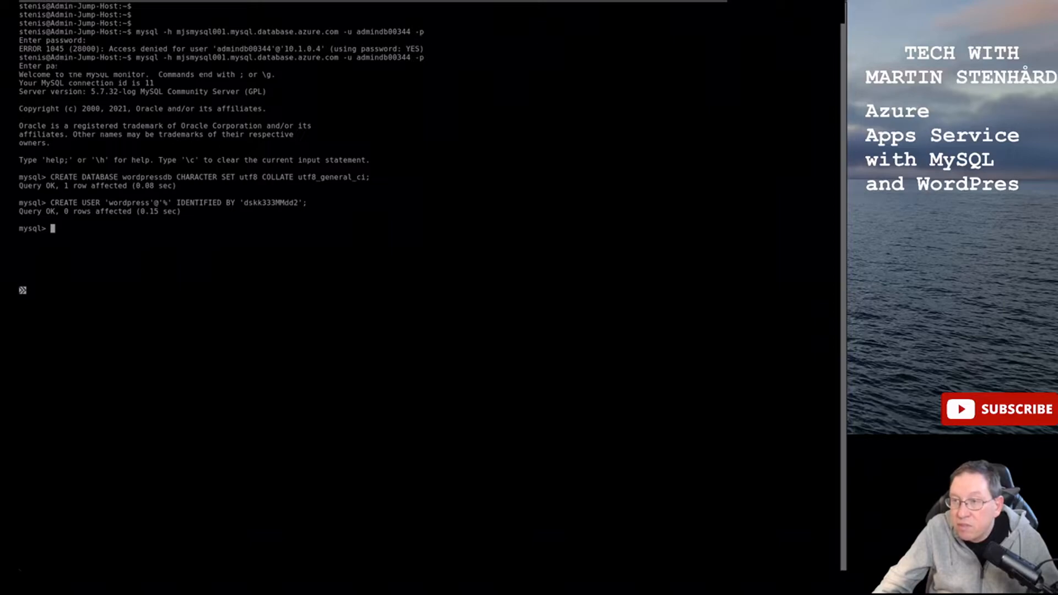
text(GRANT ALL PRIVILEGES ON wordpressdb.* TO 'wordpress'@'%';)
key(Return)
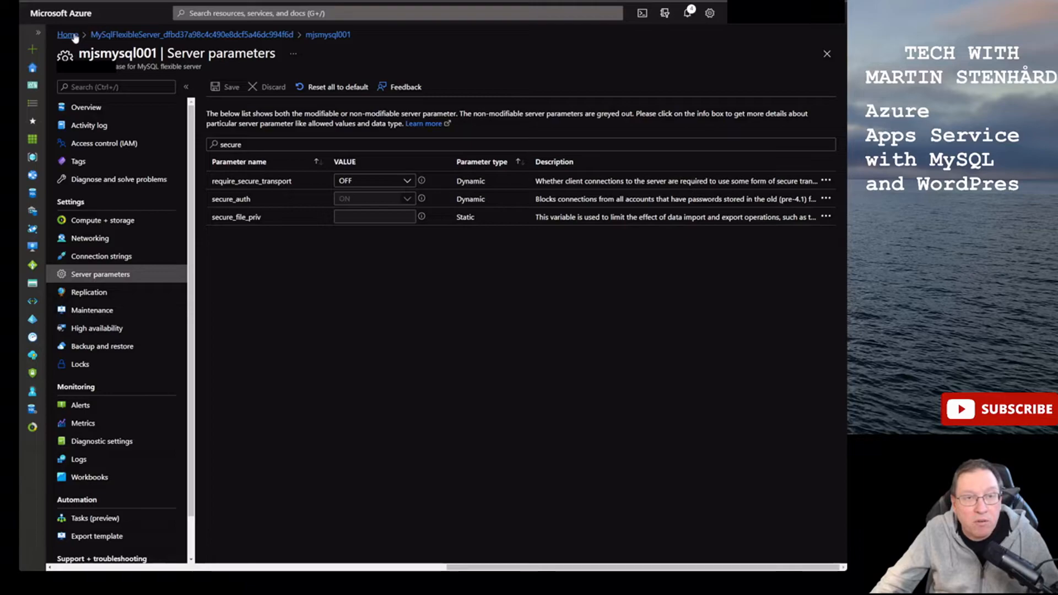
- Copy the mjs-webappWp URL from App Services and load it in a new browser tab
click(68, 35)
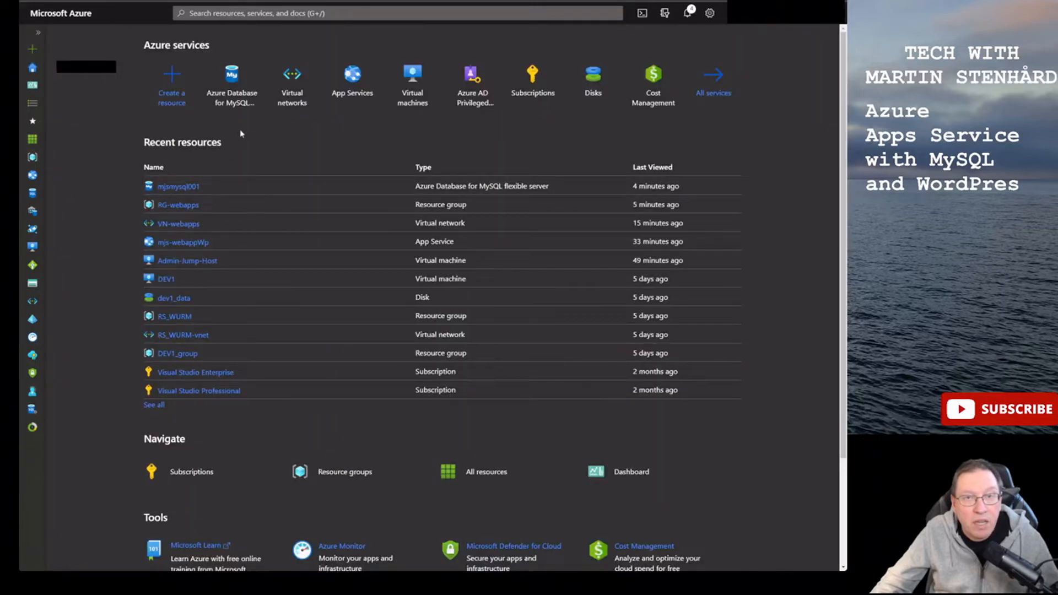
click(351, 80)
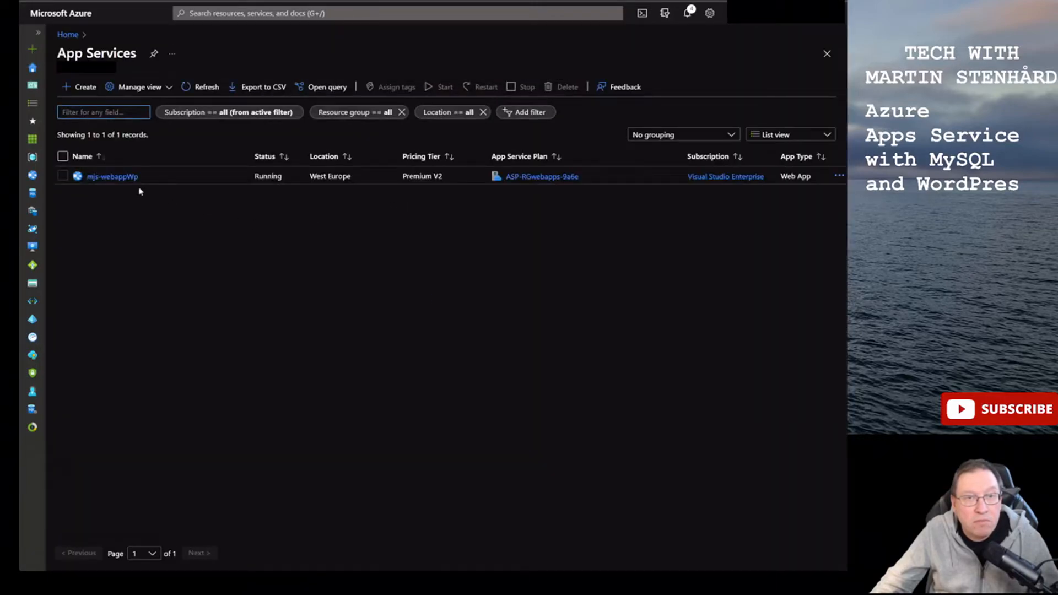
click(113, 176)
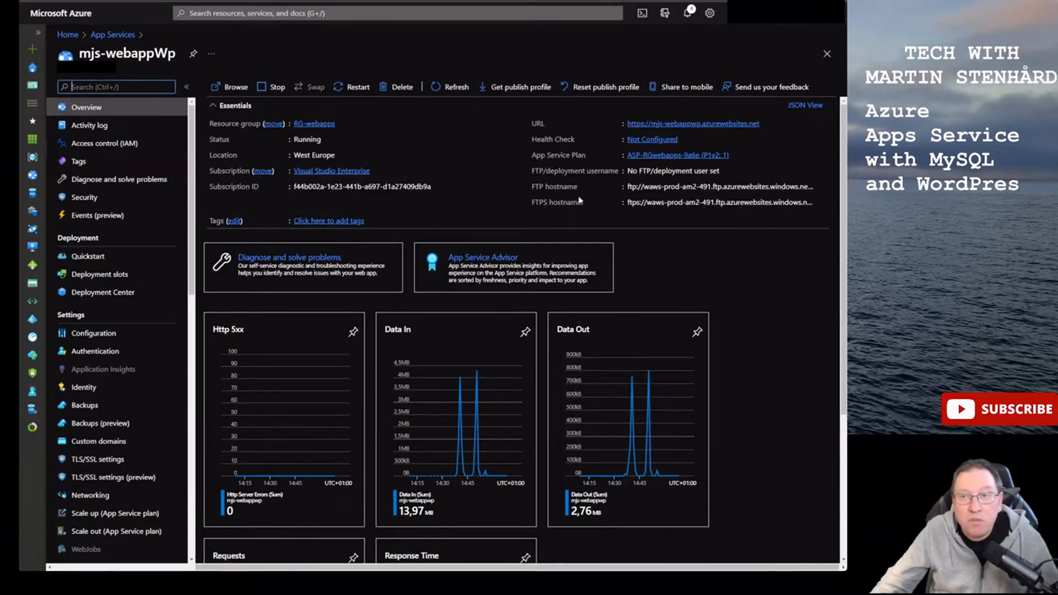
click(766, 124)
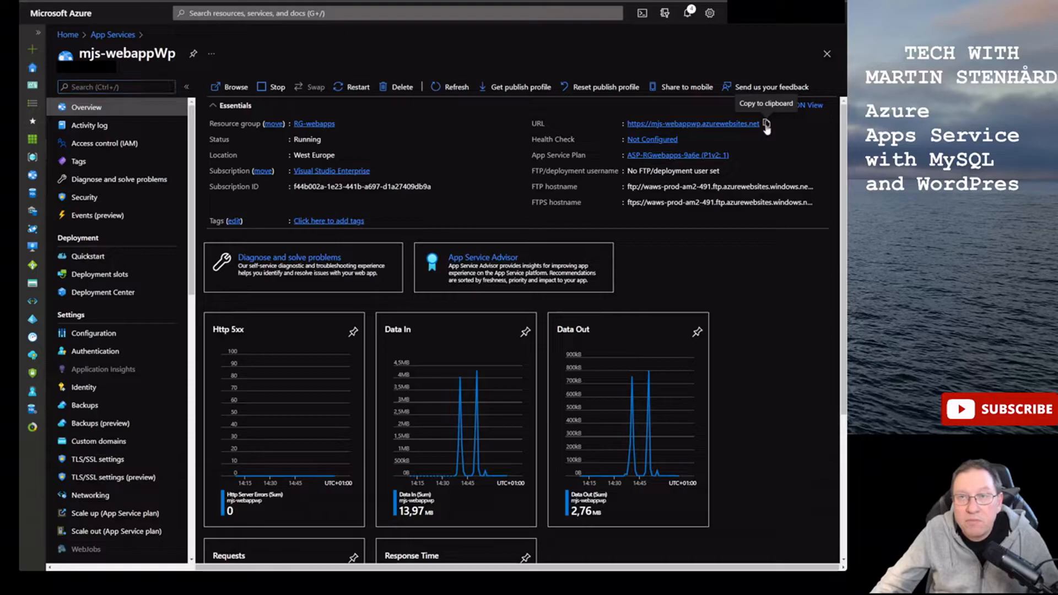
key(ctrl+t)
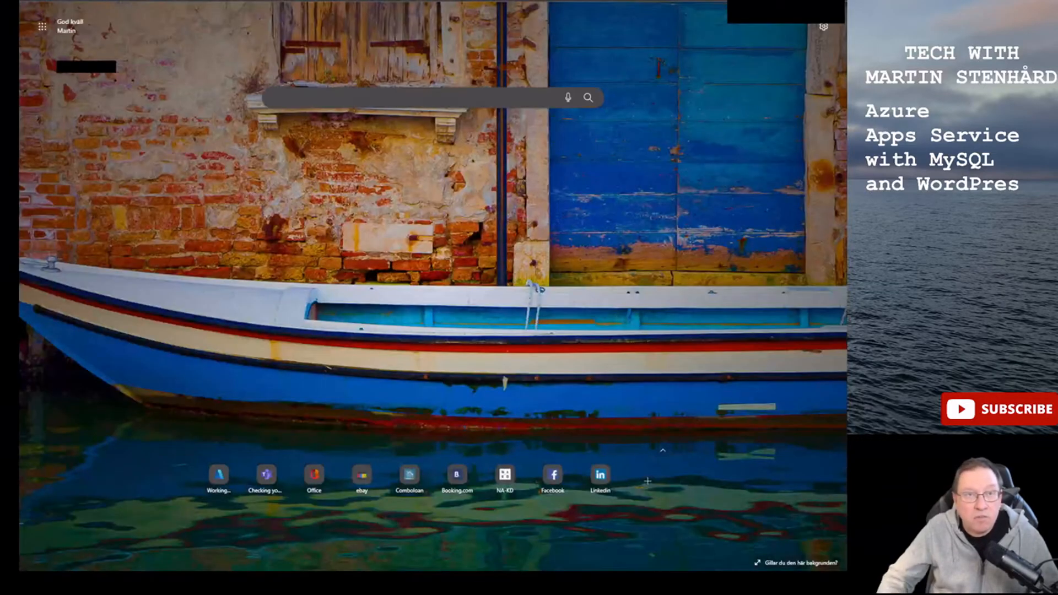
key(ctrl+v)
key(Return)
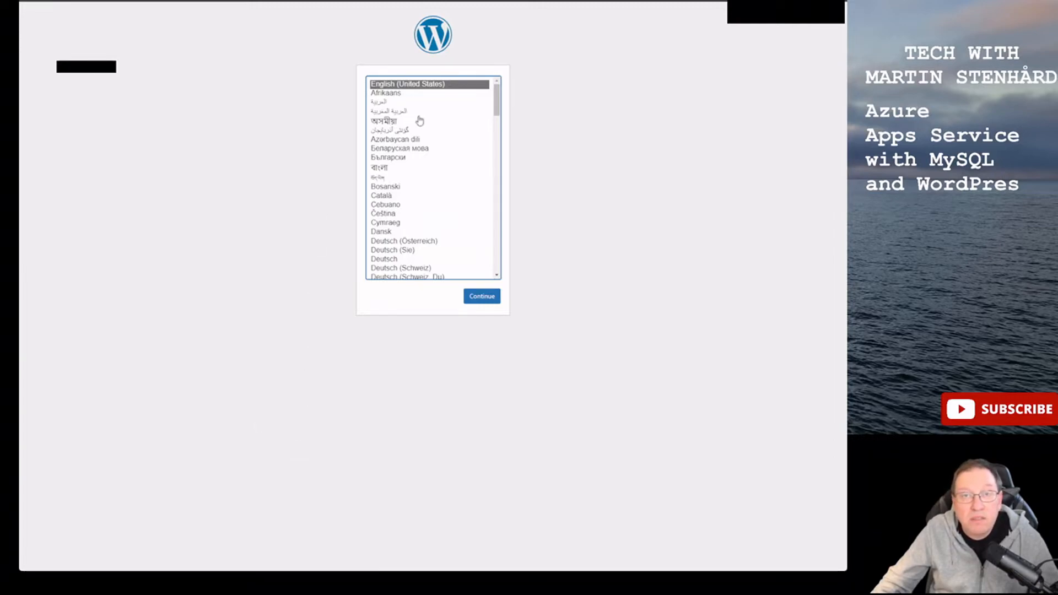
- Continue in English (United States) and get past the WordPress welcome page
click(482, 300)
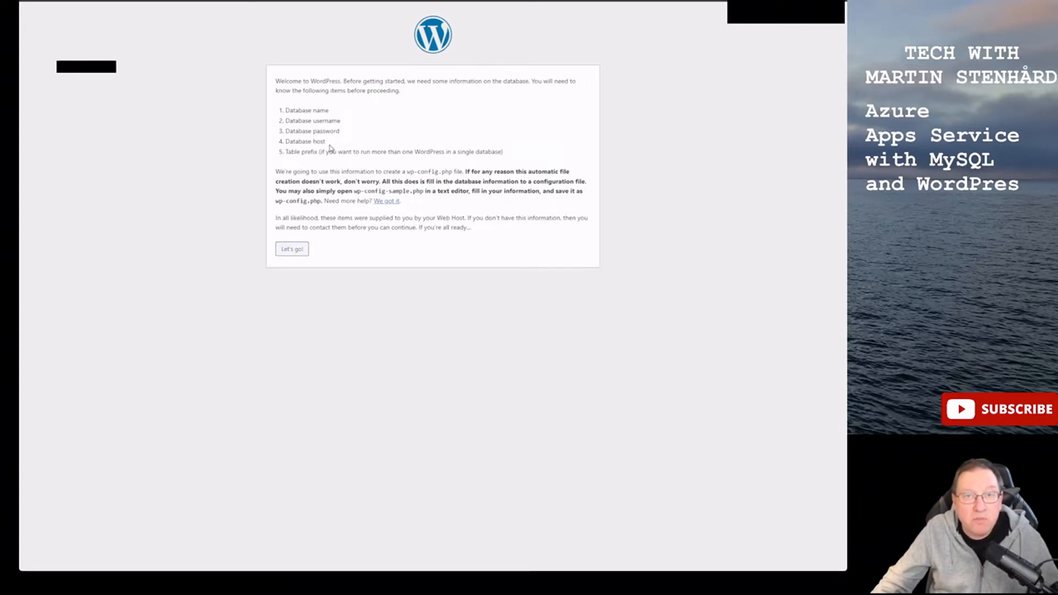
click(295, 249)
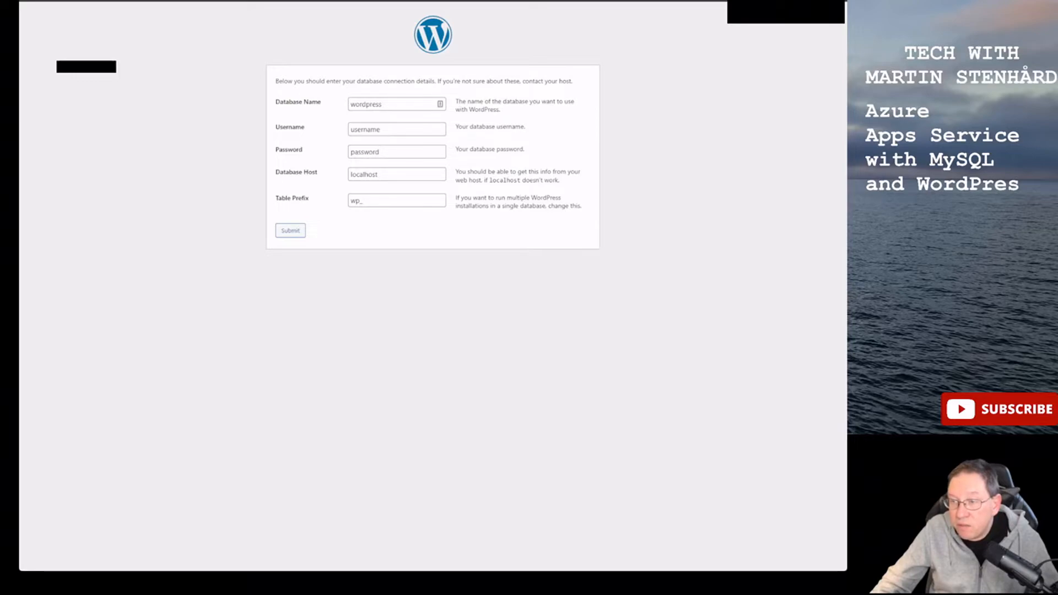
- Enter wordpressdb as the Database Name and wordpress as the Username
click(417, 104)
key(ctrl+v)
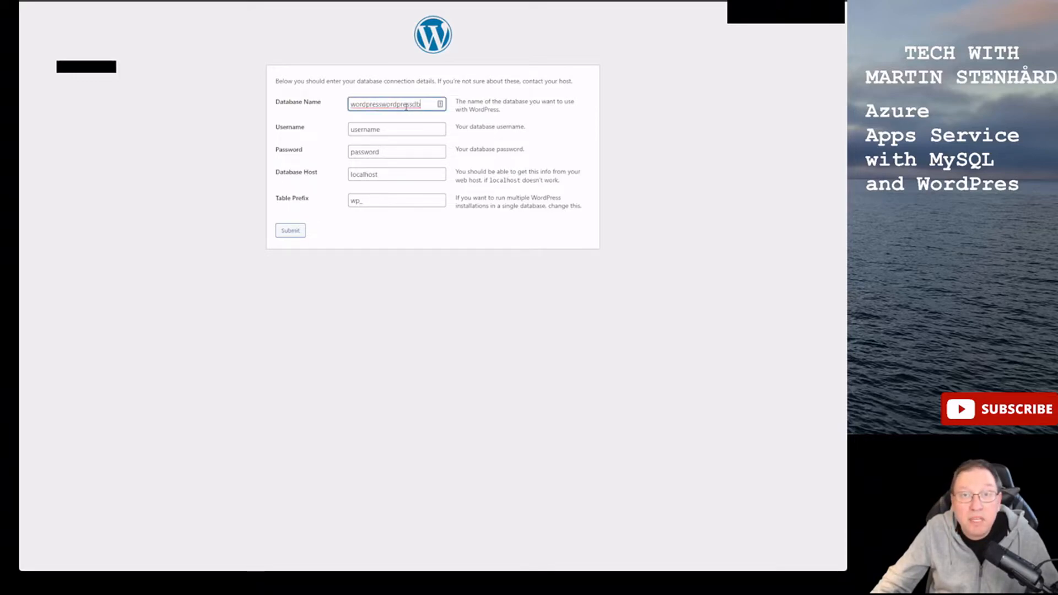
key(BackSpace)
key(BackSpace)
key(BackSpace)
key(BackSpace)
key(BackSpace)
key(BackSpace)
key(BackSpace)
key(BackSpace)
key(BackSpace)
key(BackSpace)
key(BackSpace)
key(BackSpace)
key(BackSpace)
key(BackSpace)
key(BackSpace)
key(BackSpace)
key(BackSpace)
key(BackSpace)
key(BackSpace)
key(ctrl+v)
key(Tab)
key(BackSpace)
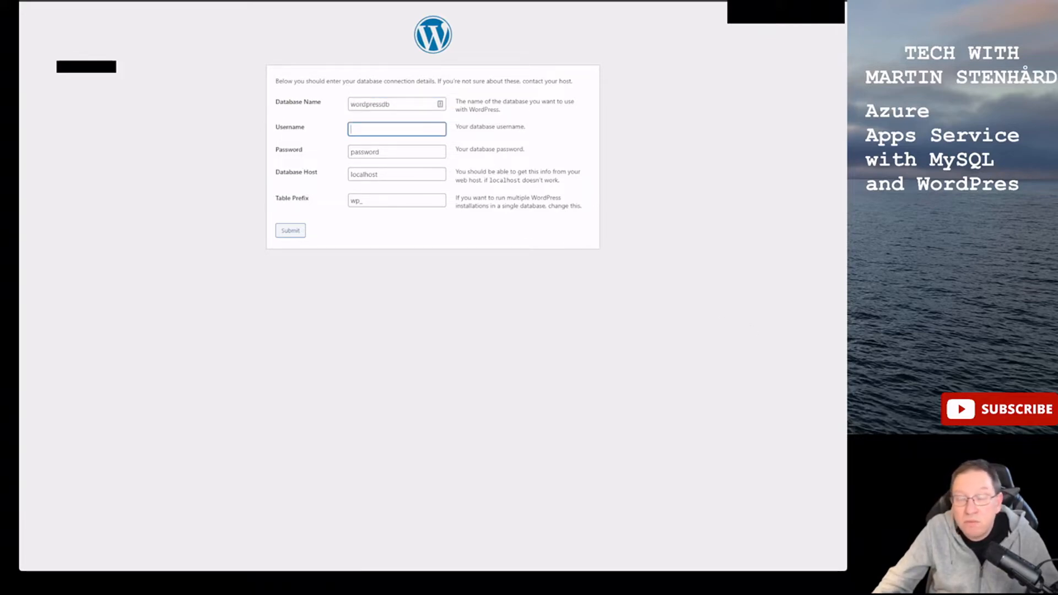
key(alt+Tab)
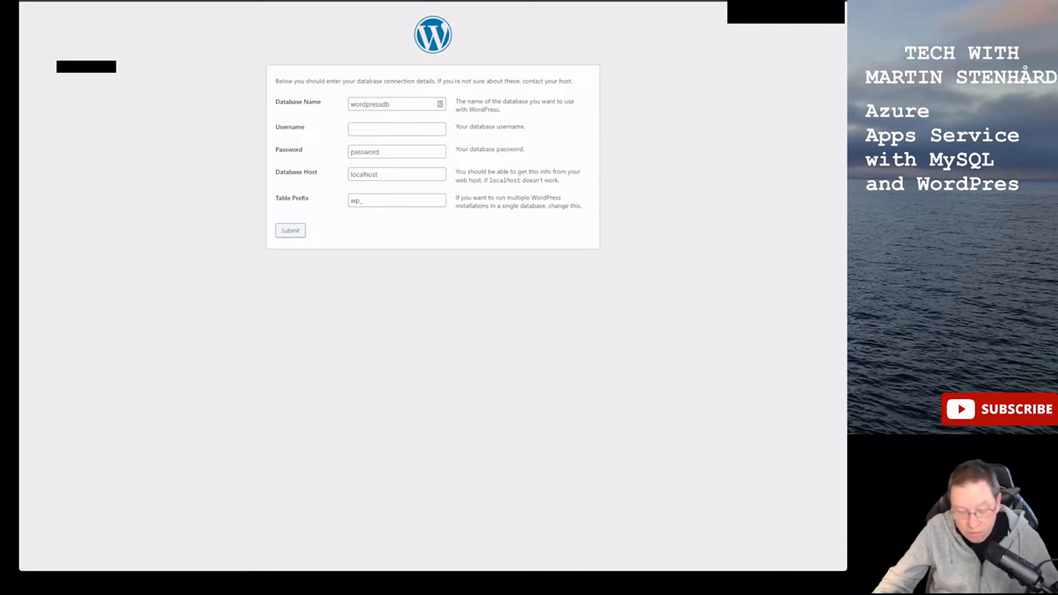
key(alt+Tab)
key(ctrl+v)
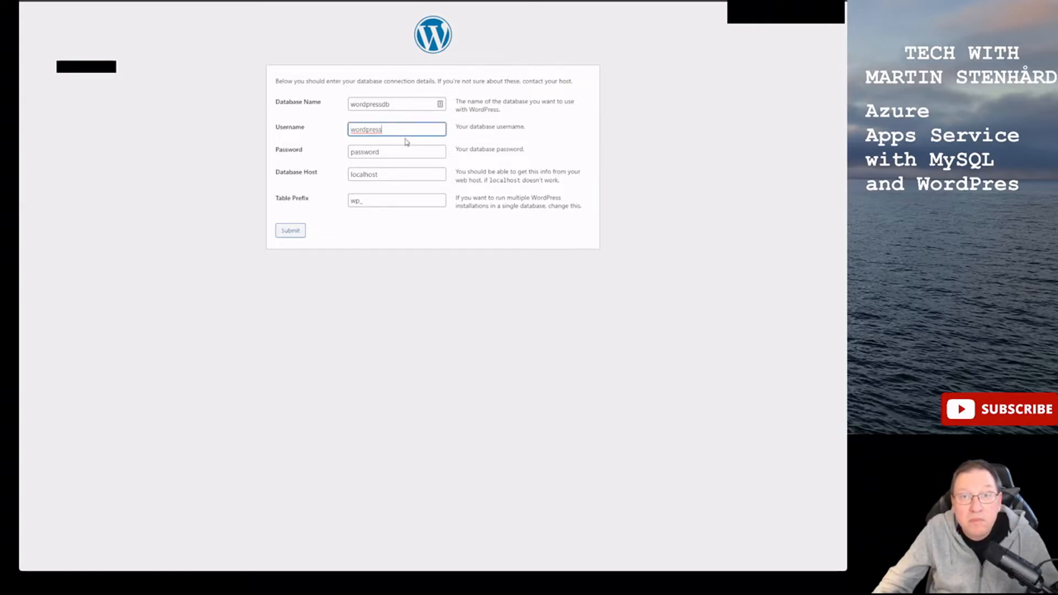
- Paste the database password and clear 'localhost' from the Database Host field
click(406, 153)
key(BackSpace)
key(BackSpace)
key(BackSpace)
key(BackSpace)
key(BackSpace)
key(BackSpace)
key(BackSpace)
key(BackSpace)
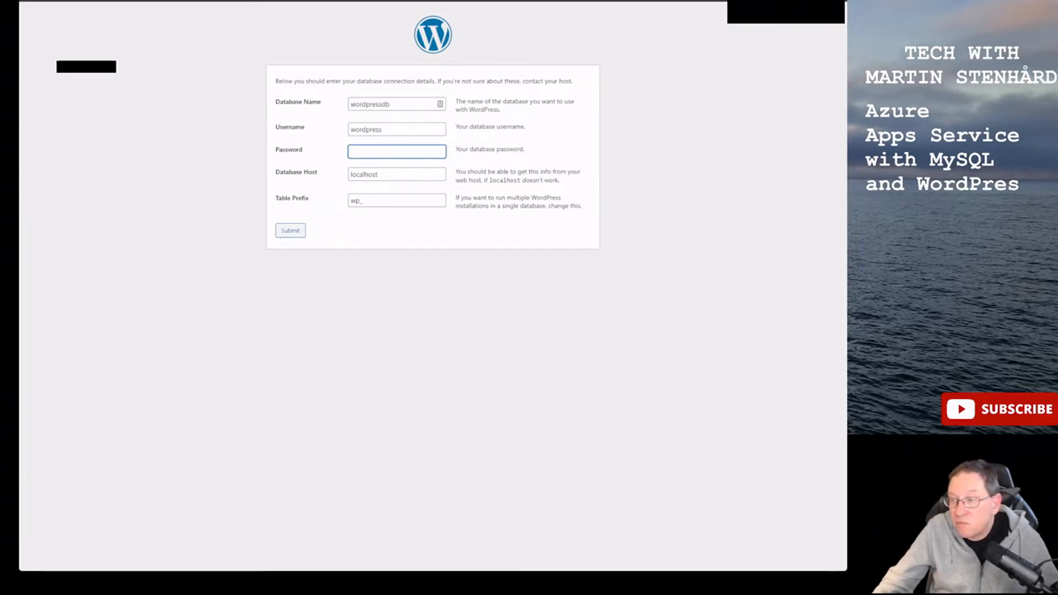
key(alt+Tab)
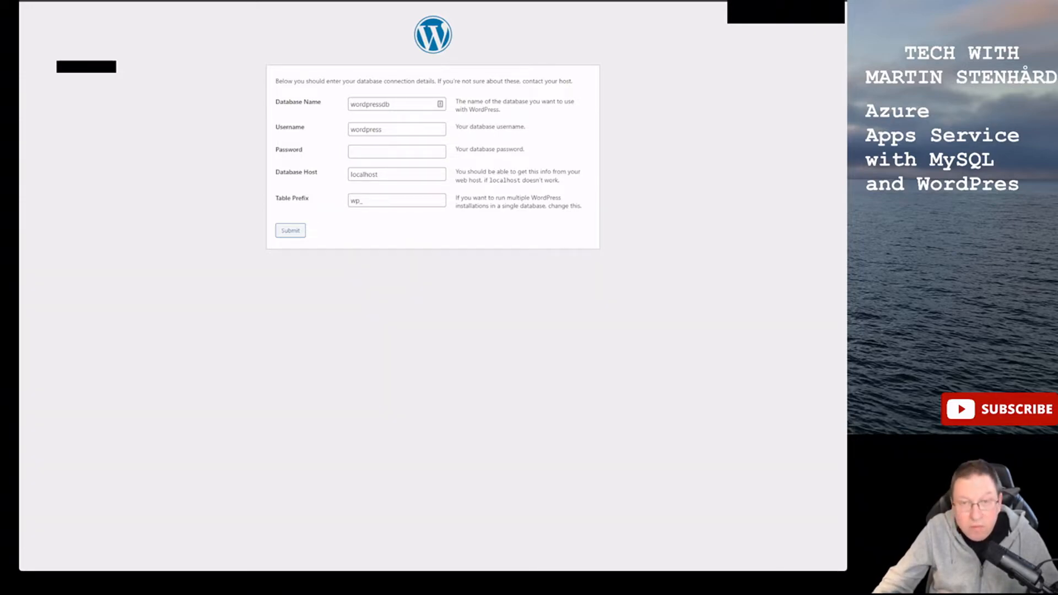
key(alt+Tab)
key(ctrl+v)
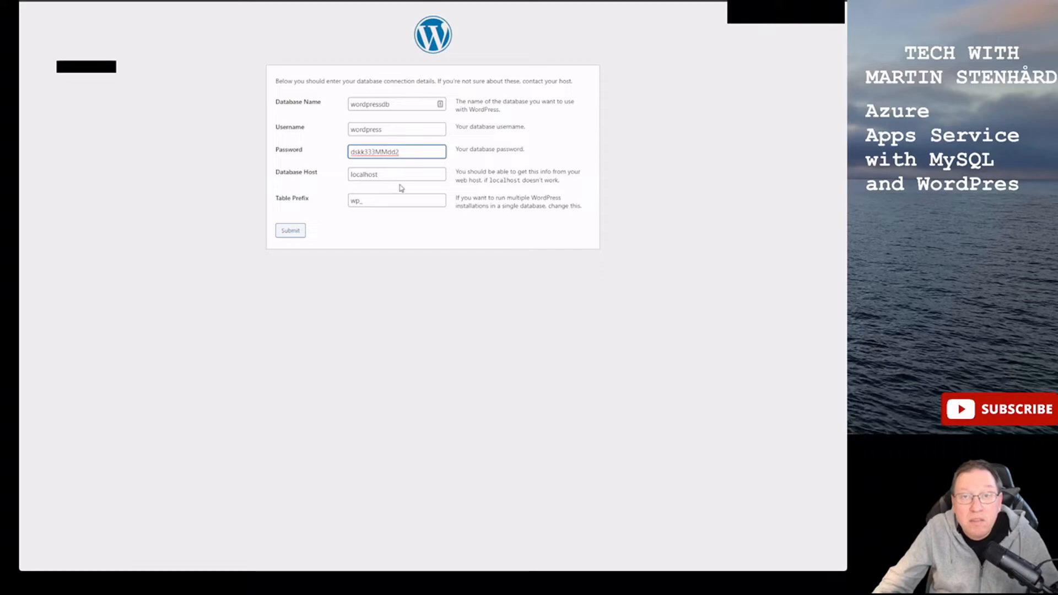
click(397, 172)
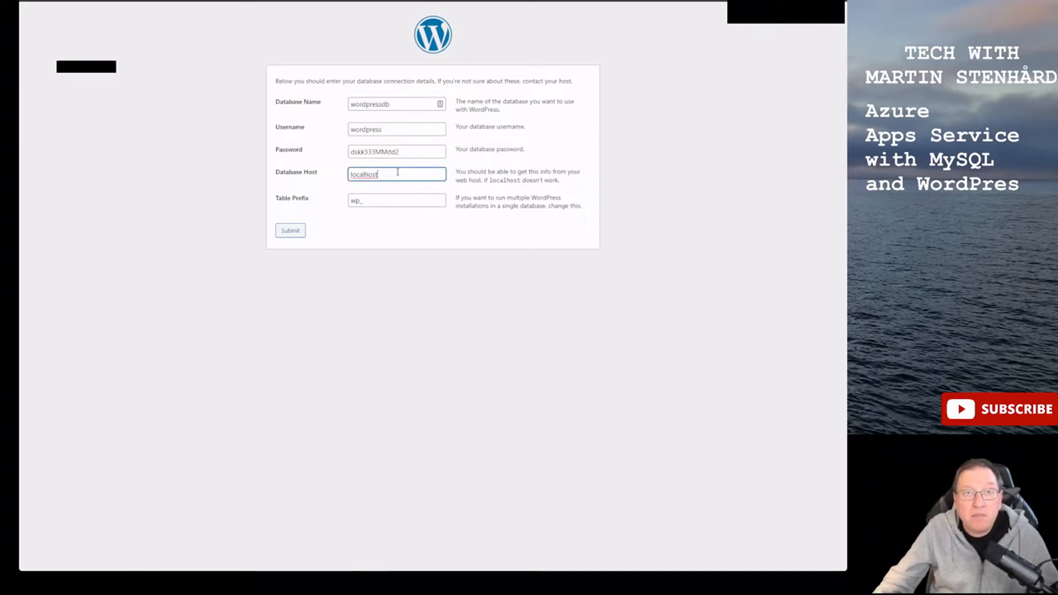
key(BackSpace)
key(BackSpace)
key(BackSpace)
key(BackSpace)
key(BackSpace)
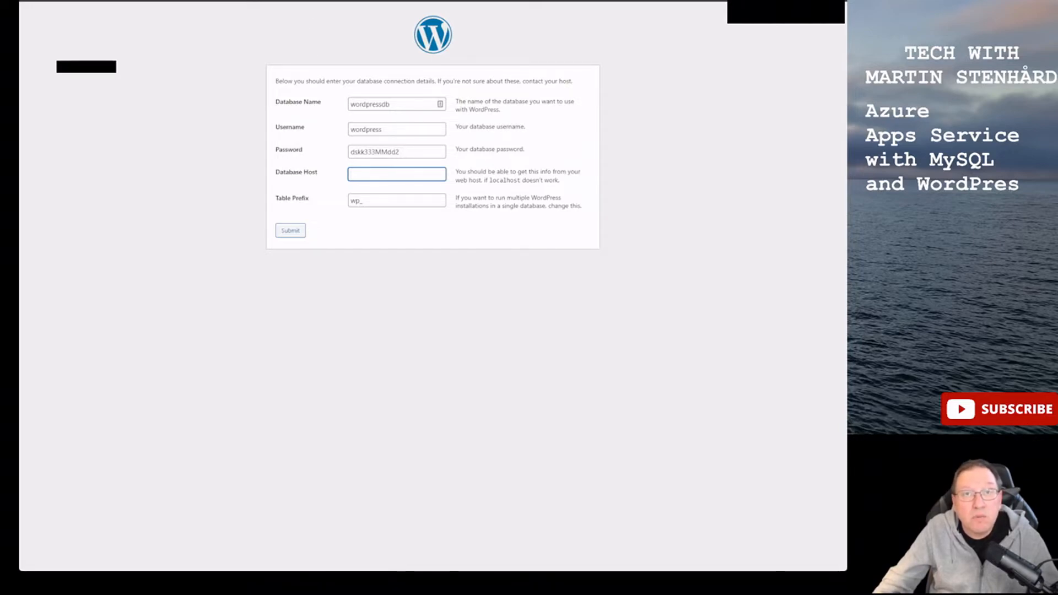
click(72, 1)
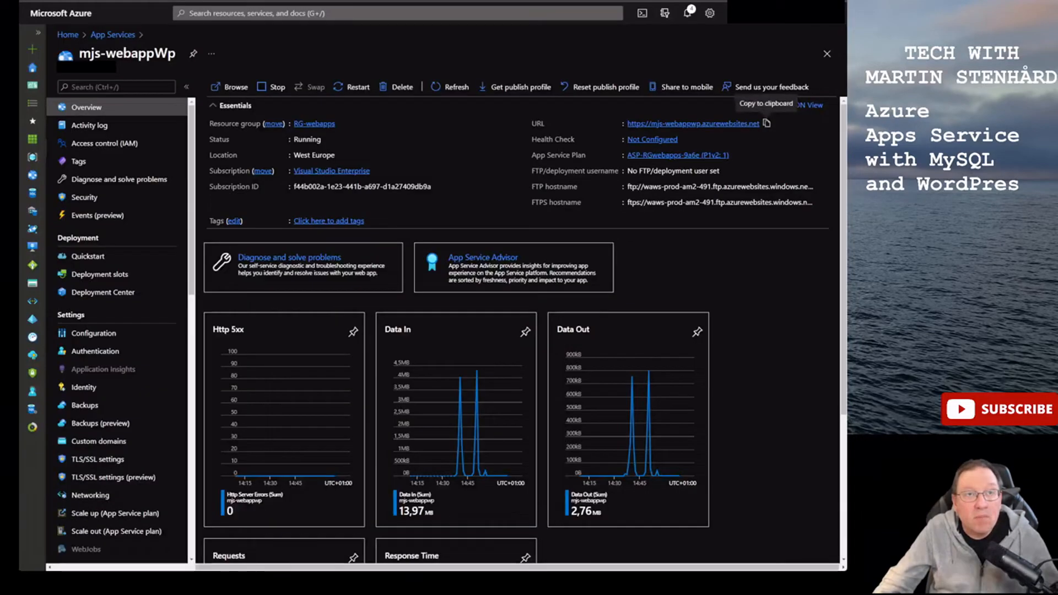
- Set Database Host to mjsmysql001.mysql.database.azure.com, copied from the server's overview
click(70, 36)
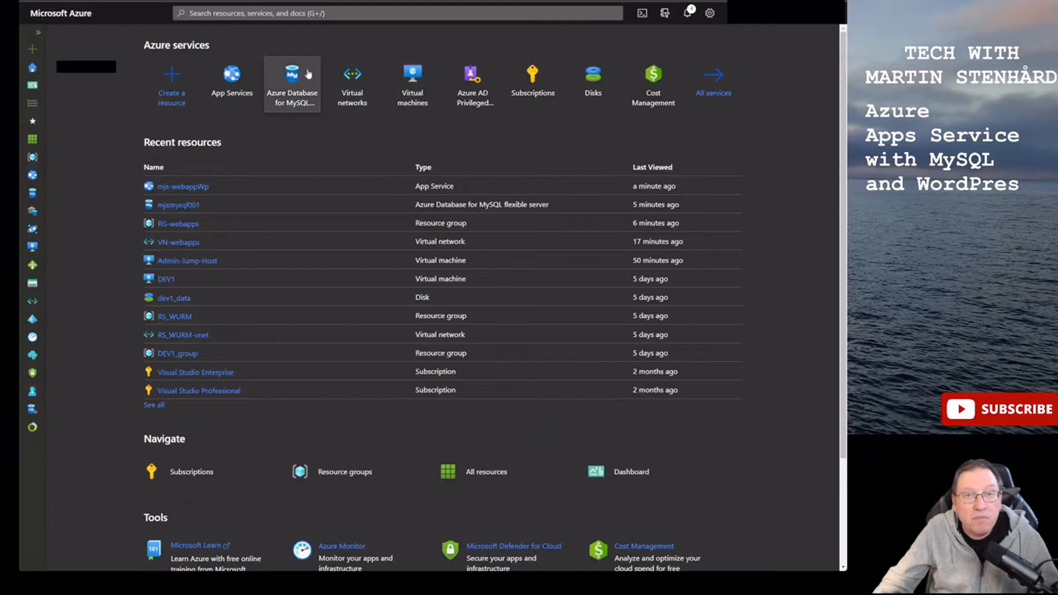
click(308, 74)
click(105, 177)
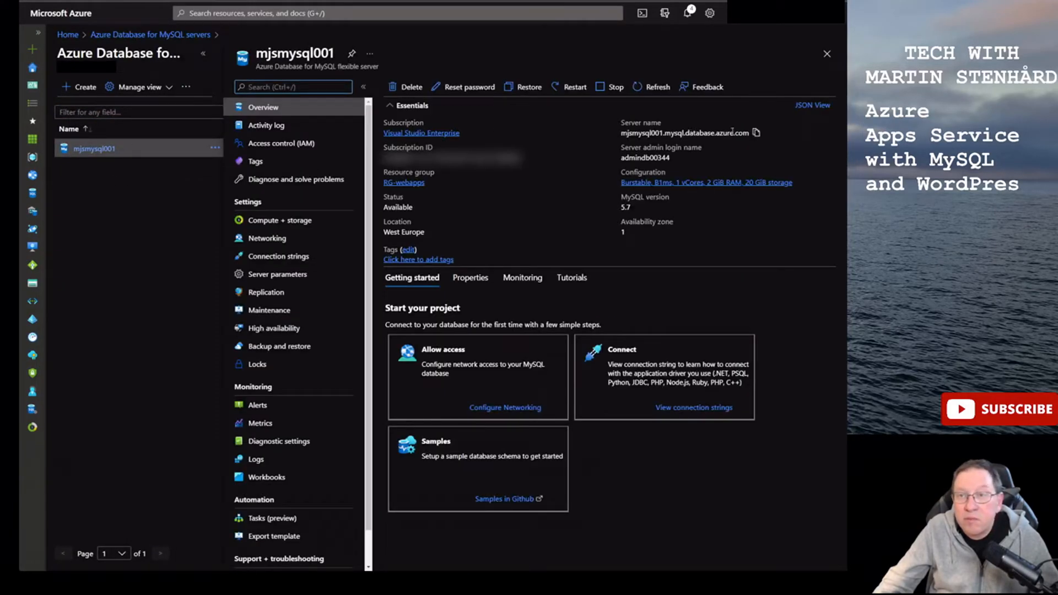
click(756, 132)
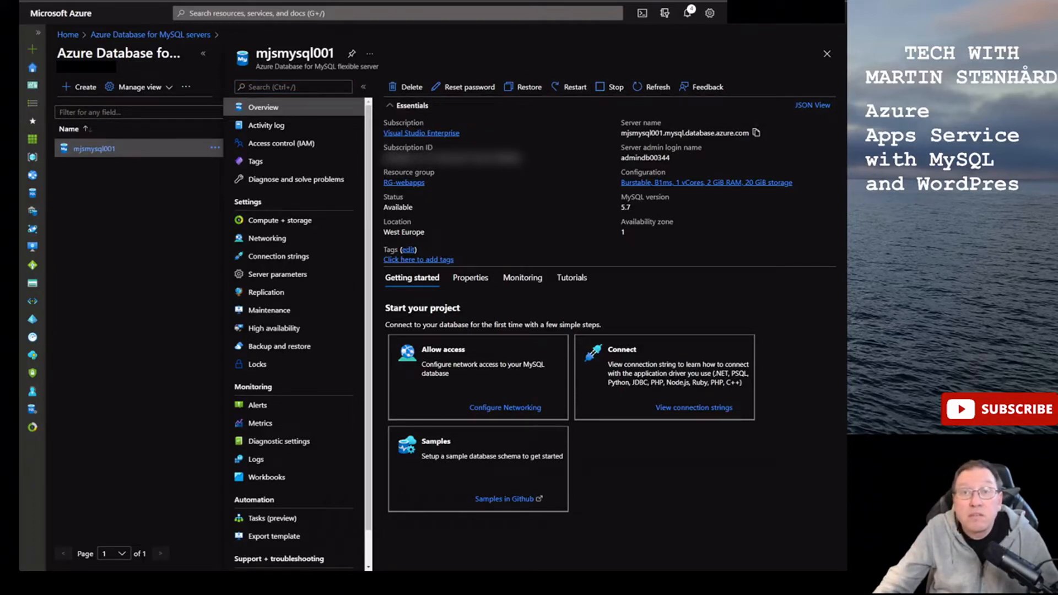
key(ctrl+Tab)
key(ctrl+v)
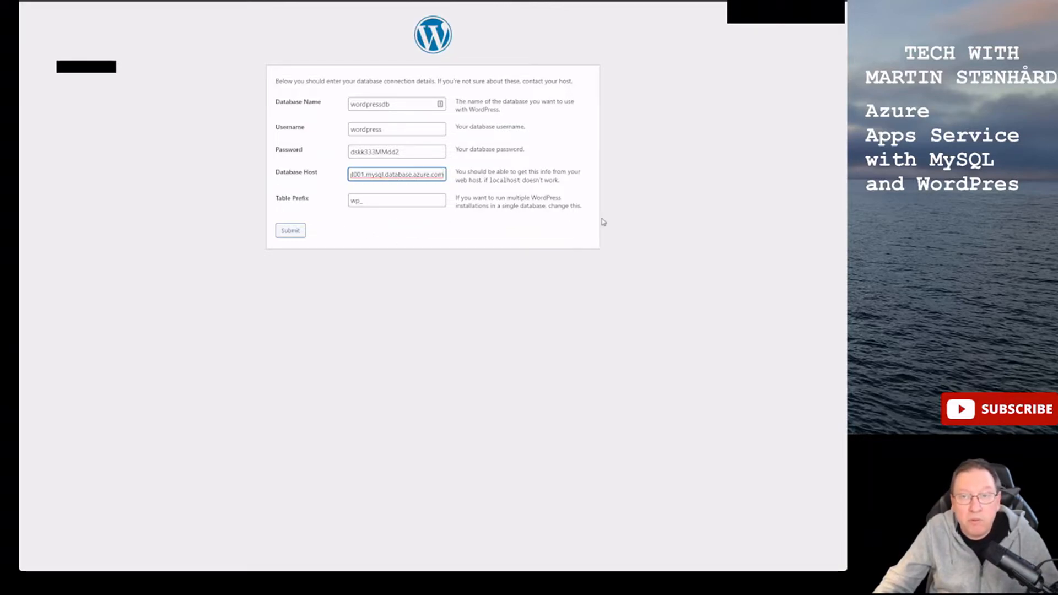
- Submit the database connection details and run the WordPress installation
click(291, 231)
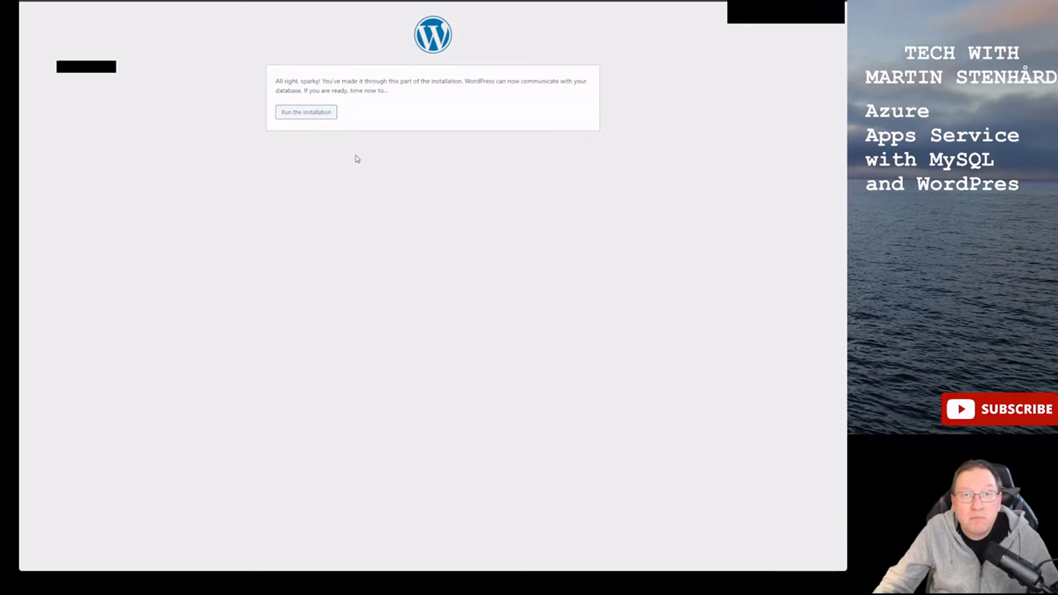
click(321, 119)
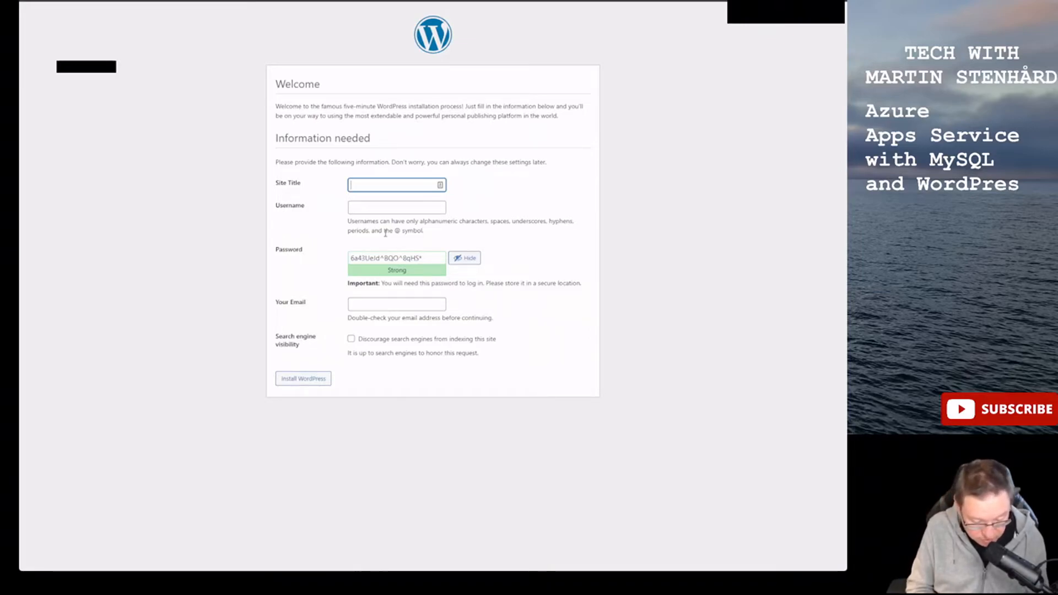
- Enter the site title 'Wp Test site' and copy the generated admin password
text(Wp Test )
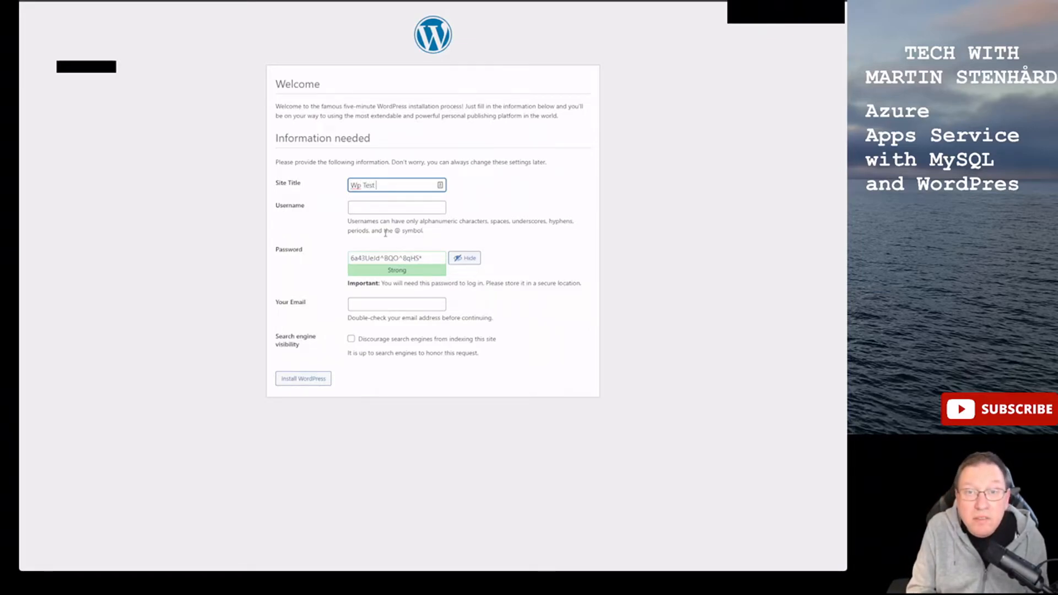
text(site)
key(Tab)
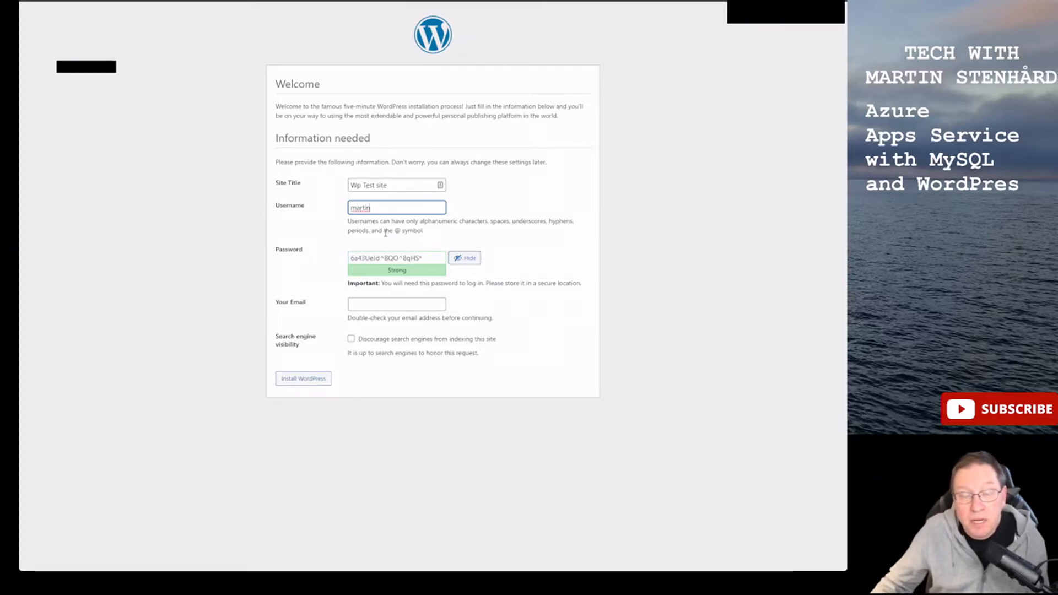
drag(441, 257, 310, 260)
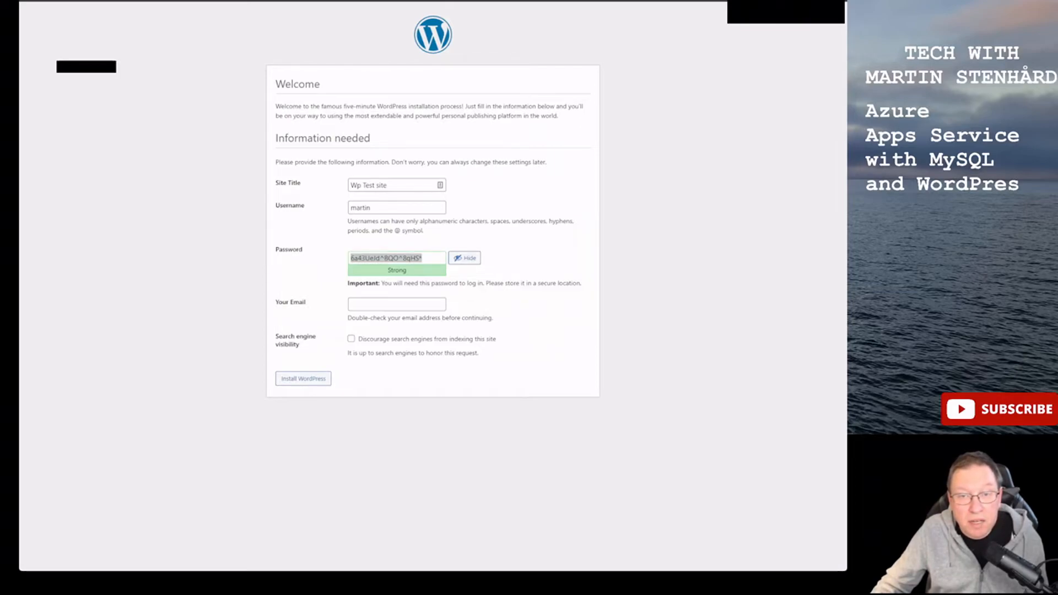
click(407, 305)
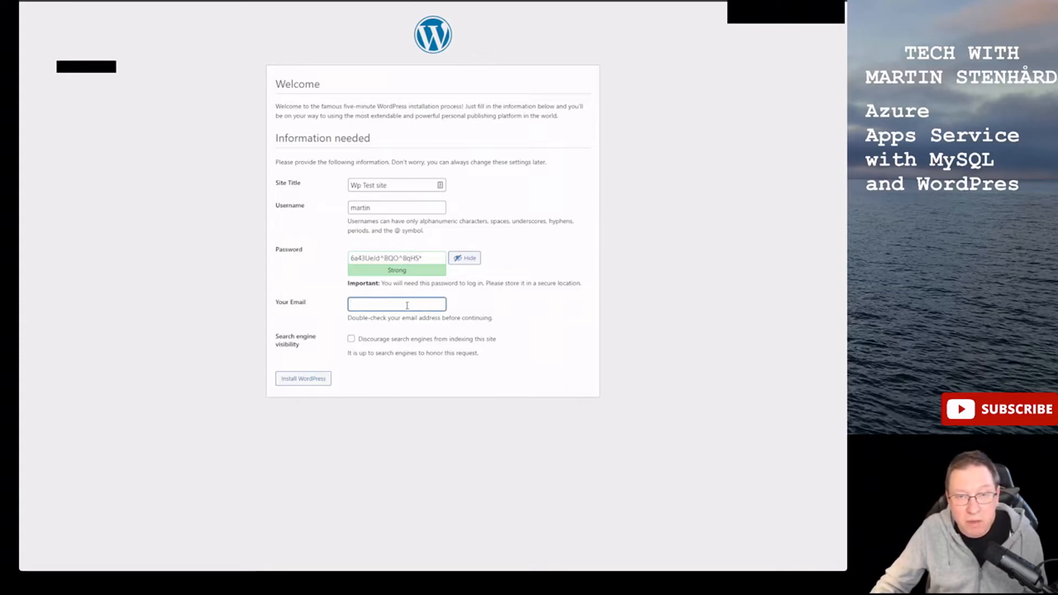
click(314, 378)
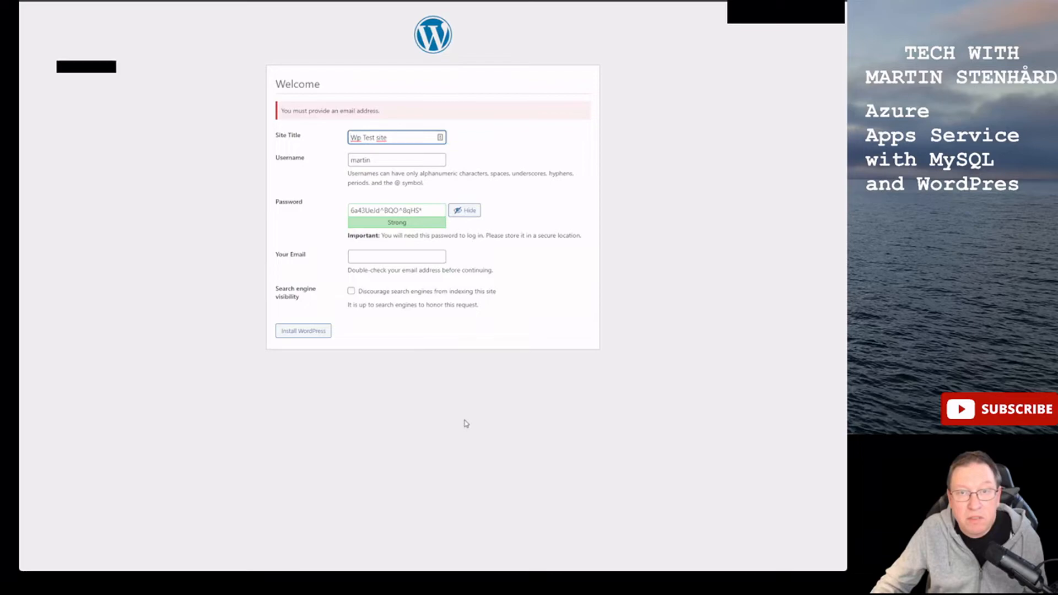
- Fill in the admin e-mail address, correcting typos, and install WordPress
drag(373, 268, 372, 260)
click(372, 257)
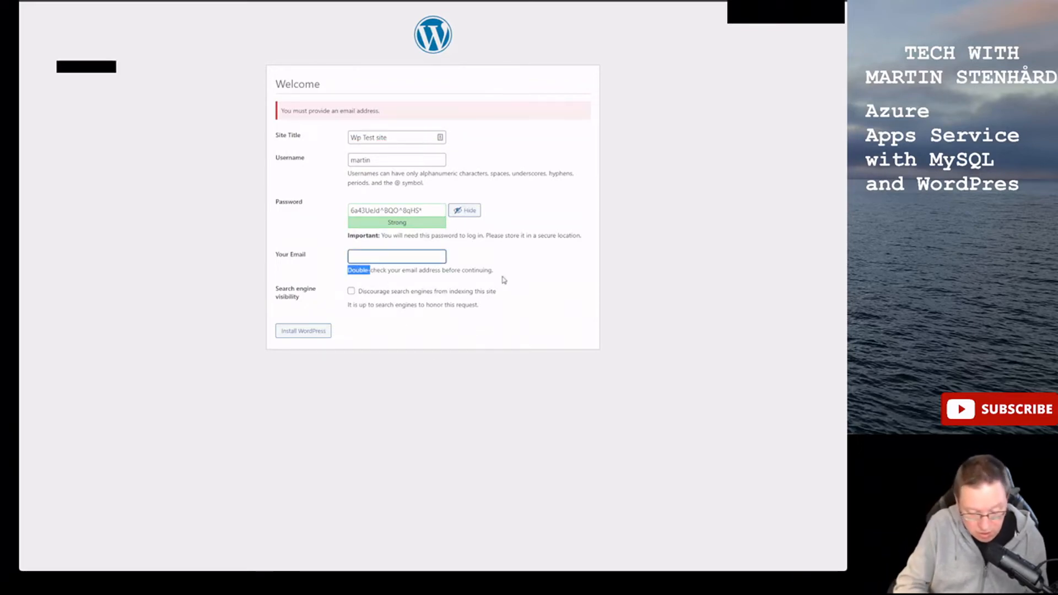
click(411, 262)
text(terst)
key(BackSpace)
text(st@exm)
key(BackSpace)
text(ample.com)
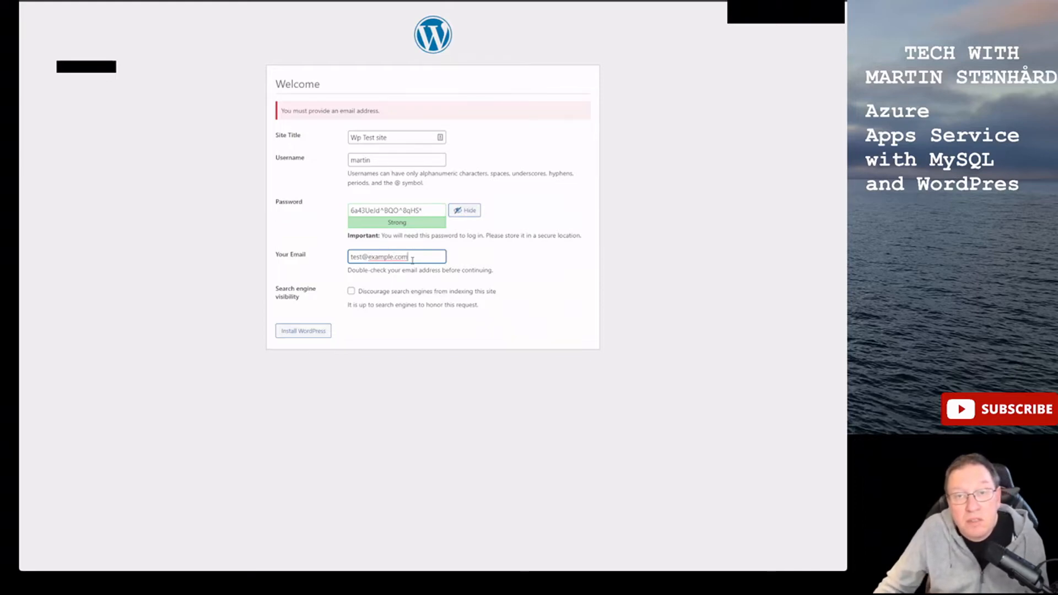
click(322, 334)
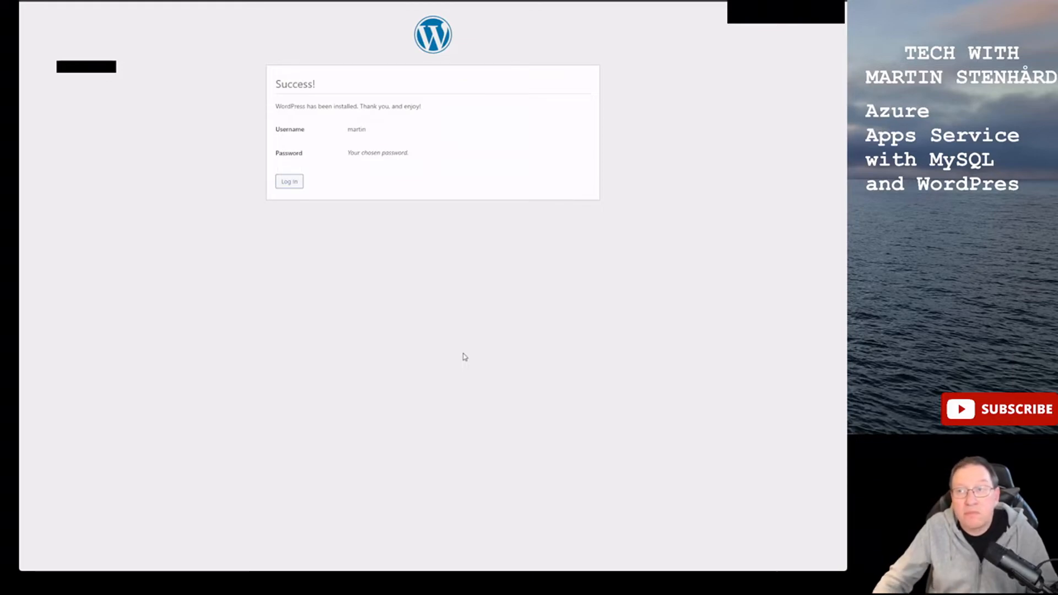
- Log in to the new WordPress site with the admin username and the copied password
click(297, 189)
text(martin)
key(Tab)
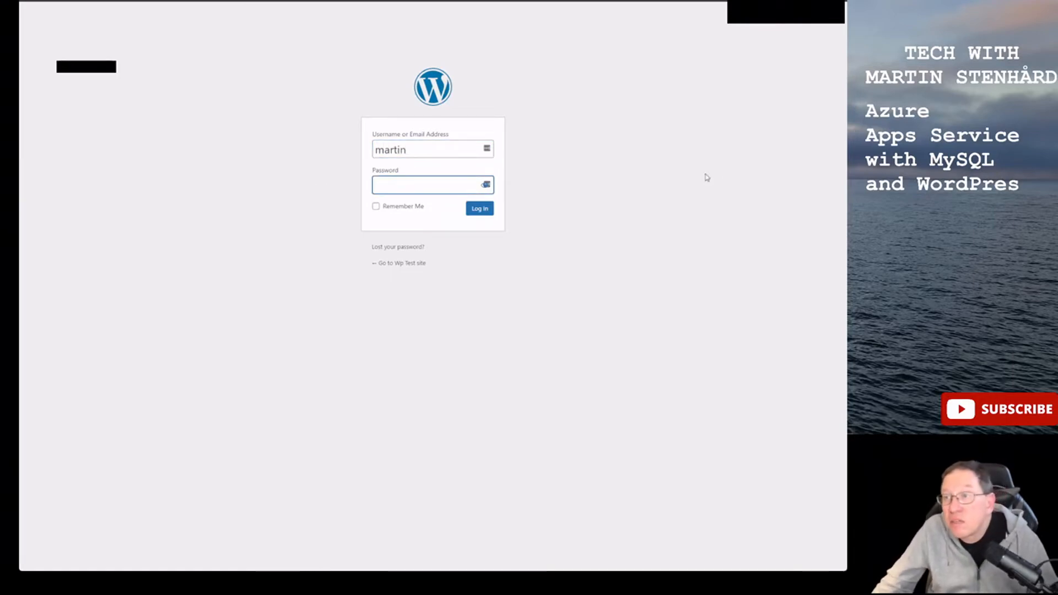
key(alt+Tab)
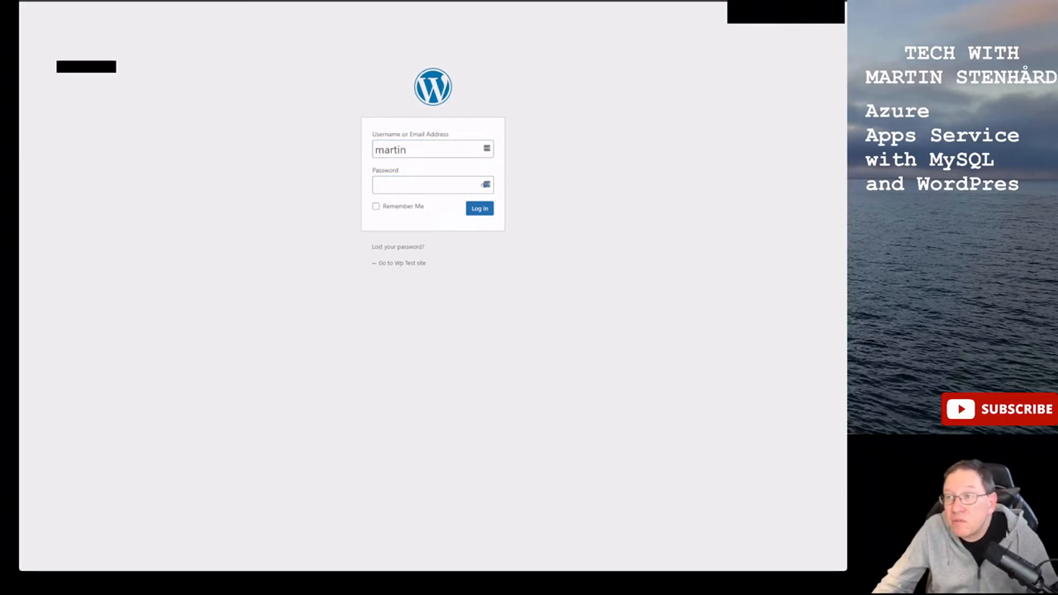
click(448, 186)
key(ctrl+v)
click(479, 208)
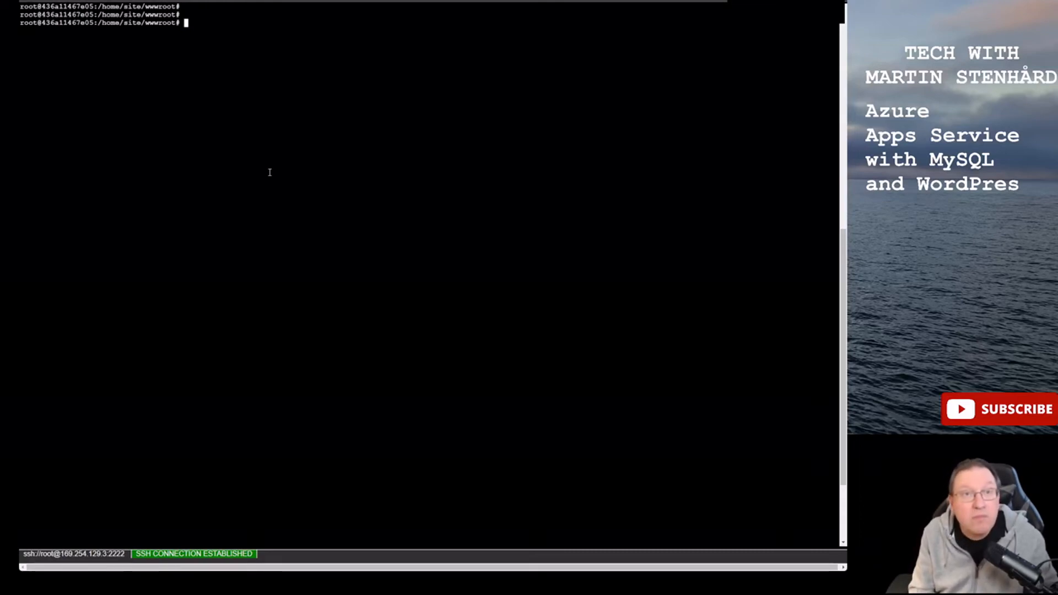
- Open wp-config.php in vi and paste the Force SSL, MYSQL_CLIENT_FLAGS, MYSQL_SSL_CA and DONT_VERIFY_SERVER_CERT lines
text(vi wp-config.php)
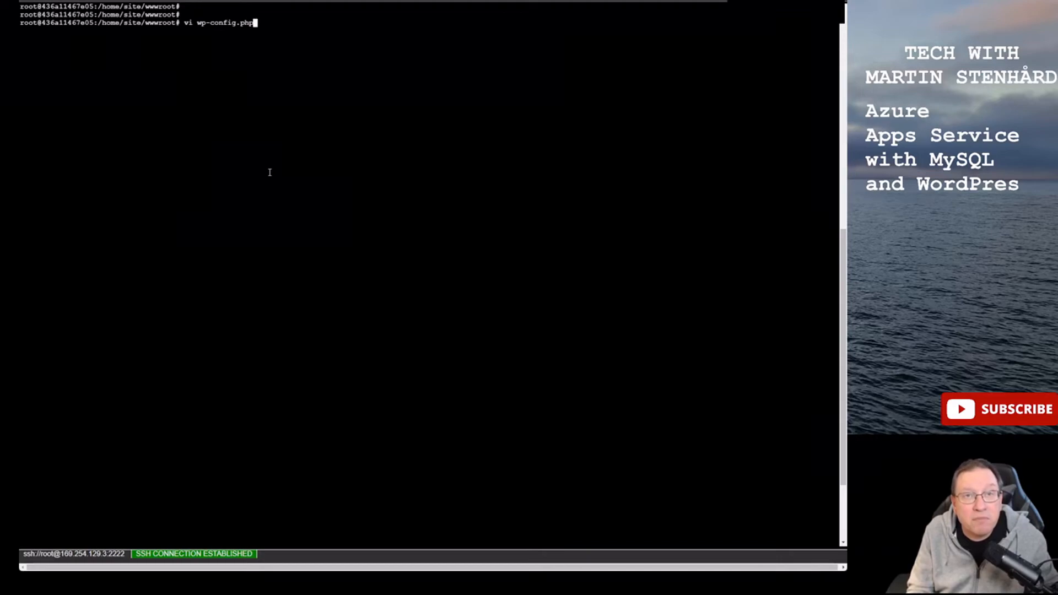
key(Return)
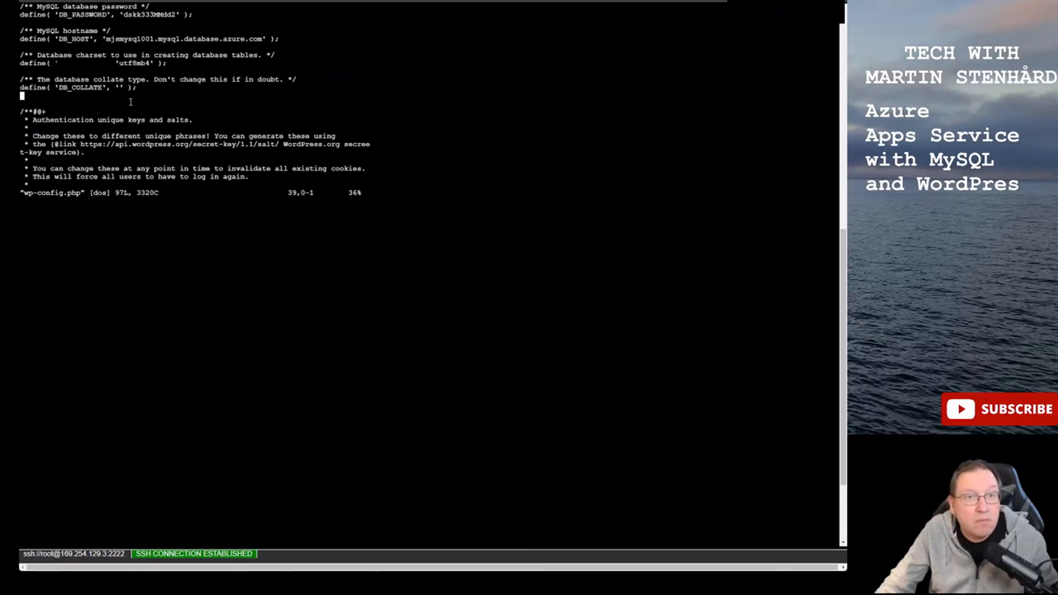
key(i)
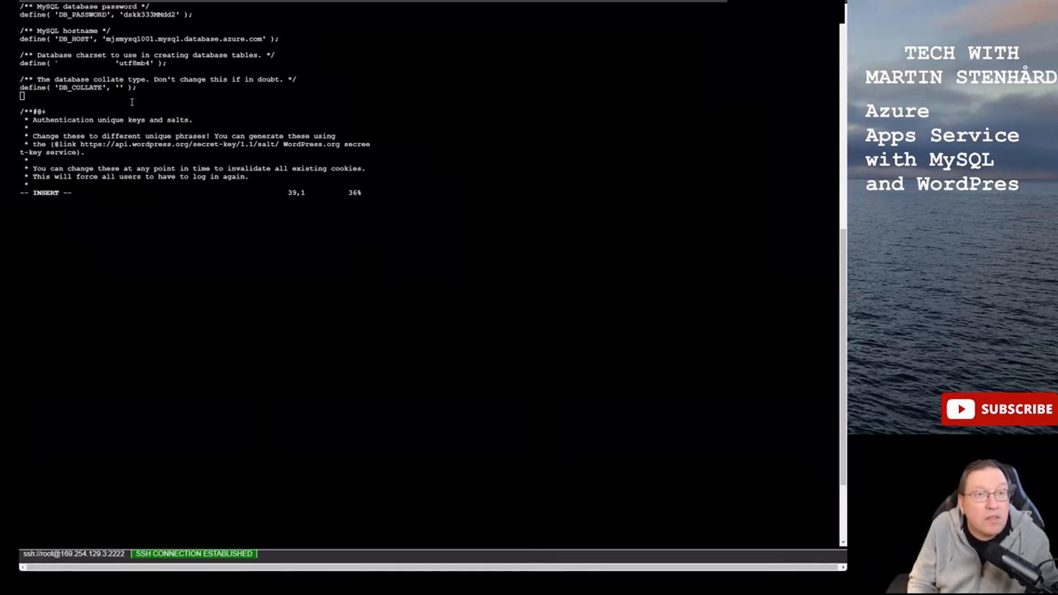
text(/** Force SSL Connection to Azure Database for MySQL server */)
key(Return)
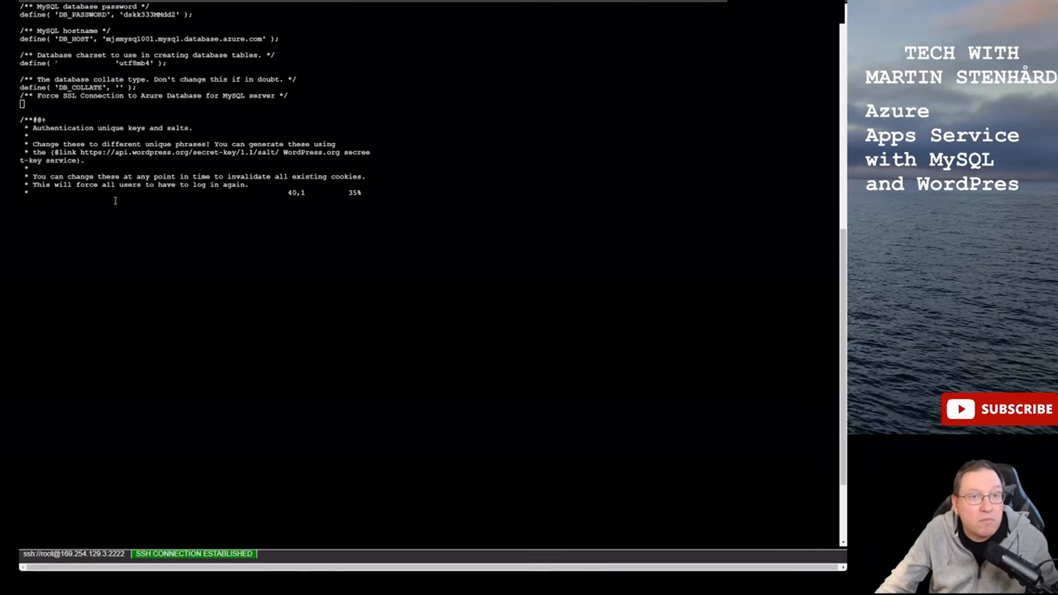
text(define('MYSQL_CLIENT_FLAGS', MYSQLI_CLIENT_SSL);)
key(Return)
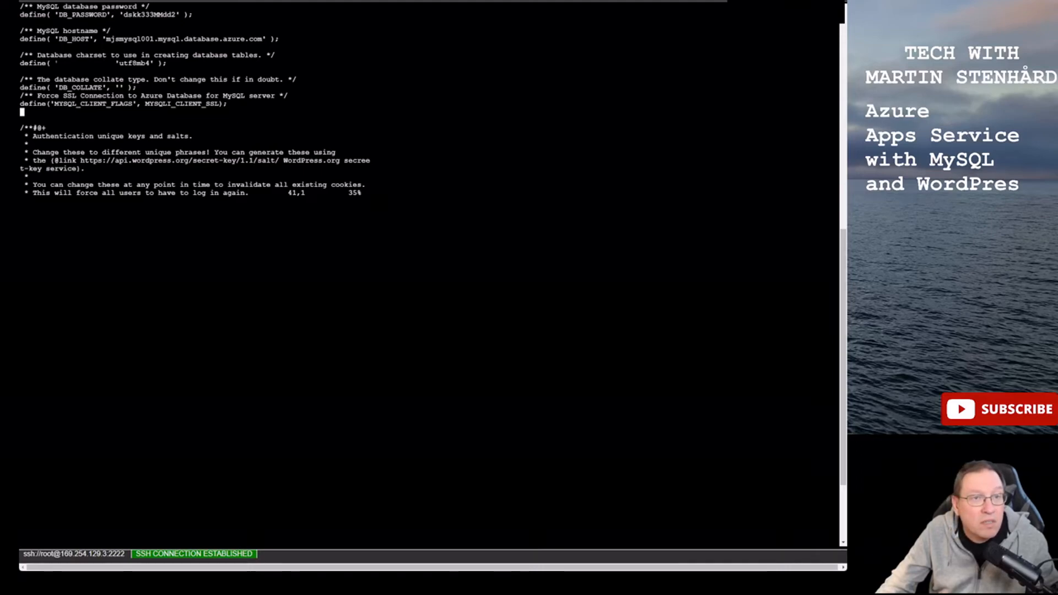
click(76, 214)
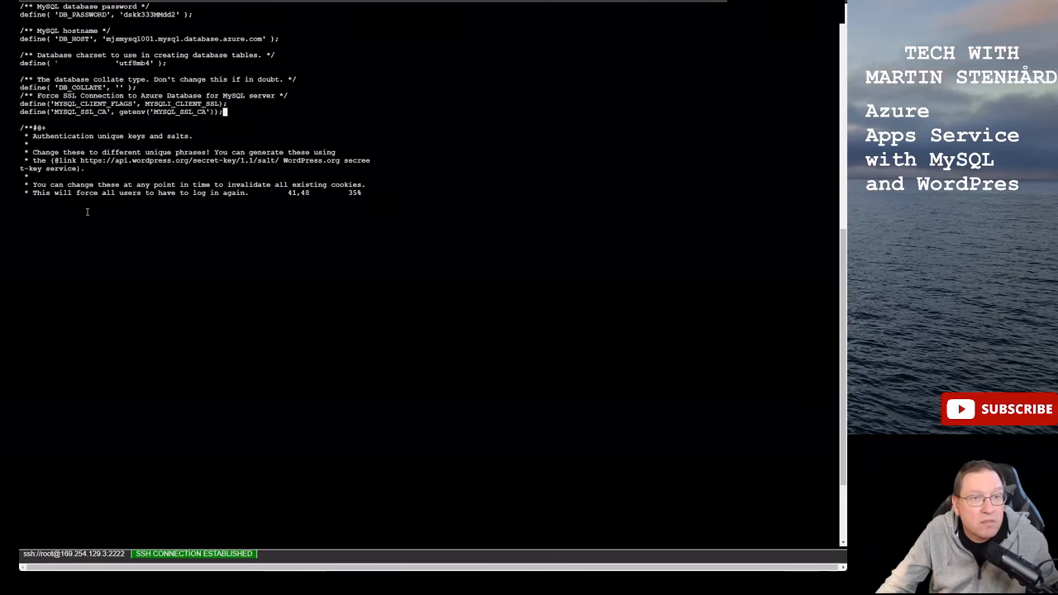
key(Return)
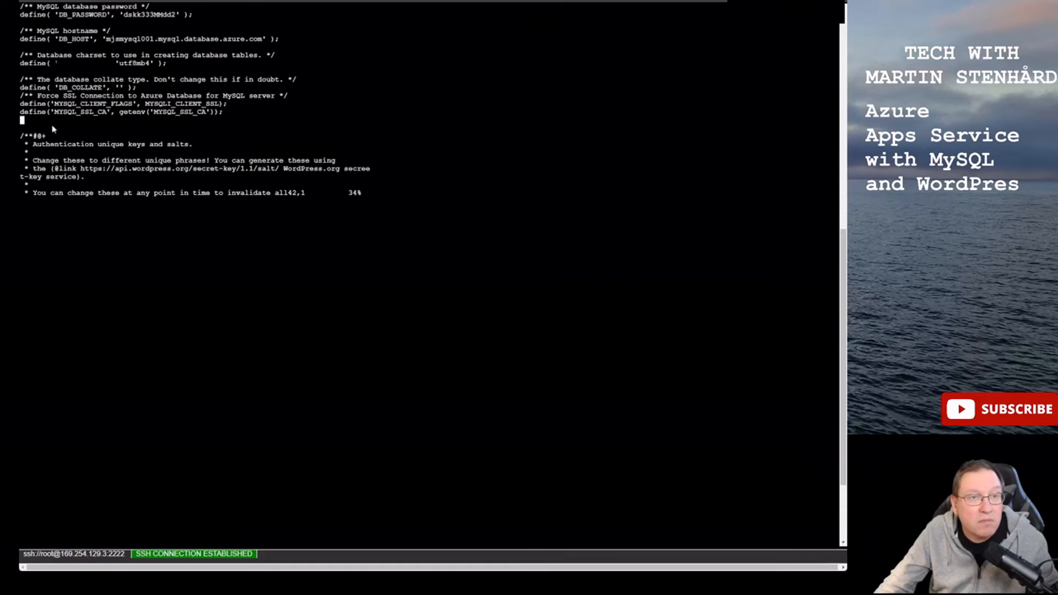
text(define('MYSQL_CLIENT_FLAGS', MYSQLI_CLIENT_SSL | MYSQLI_CLIENT_SSL_DONT_VERIFY_SERVER_CERT );)
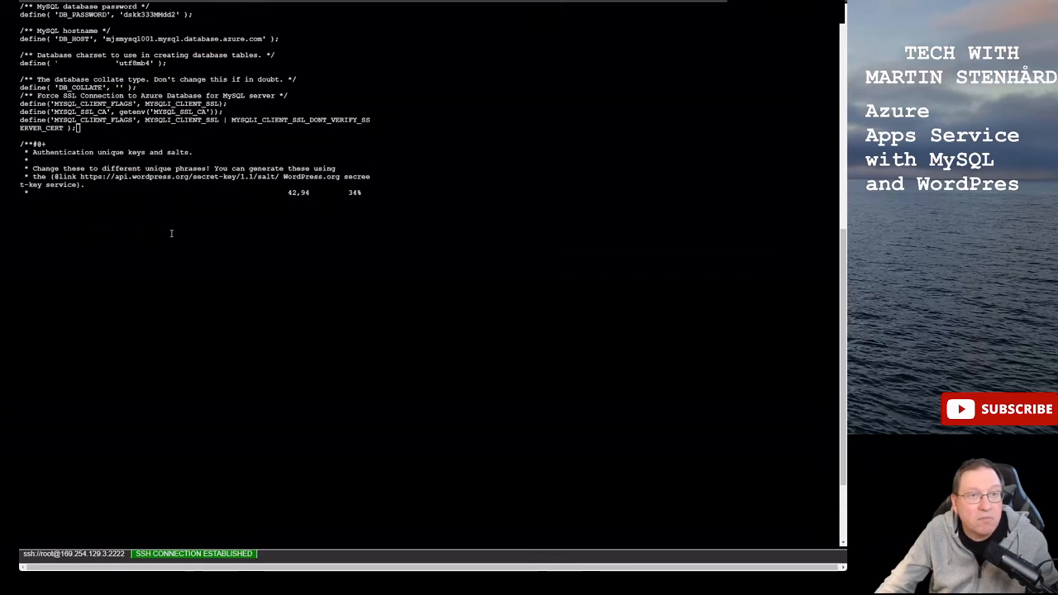
- Save wp-config.php with :wq, then reopen it and quit to verify the lines
key(Escape)
key(colon)
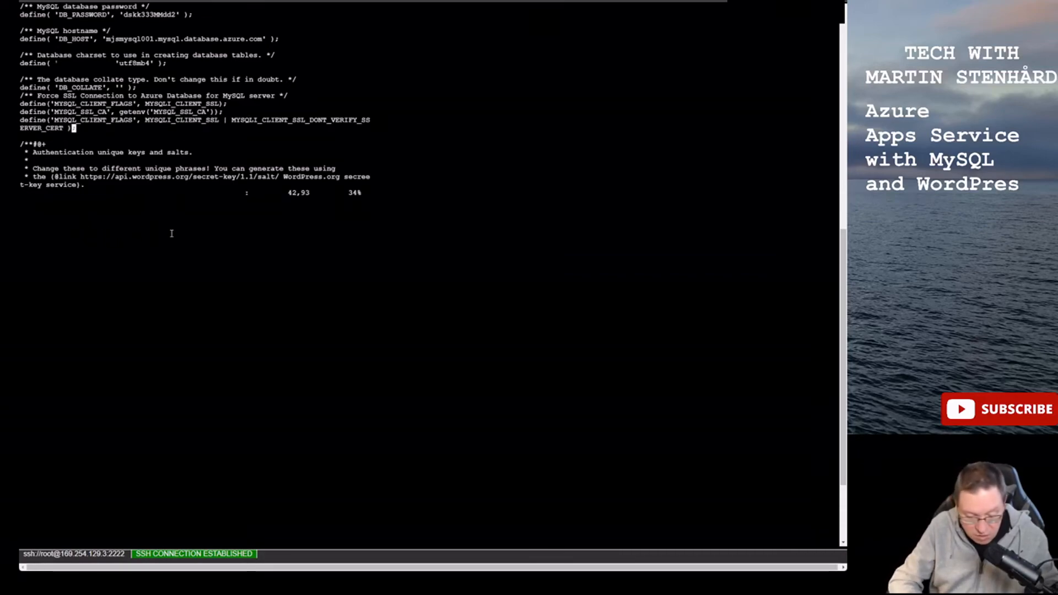
text(wq)
key(Return)
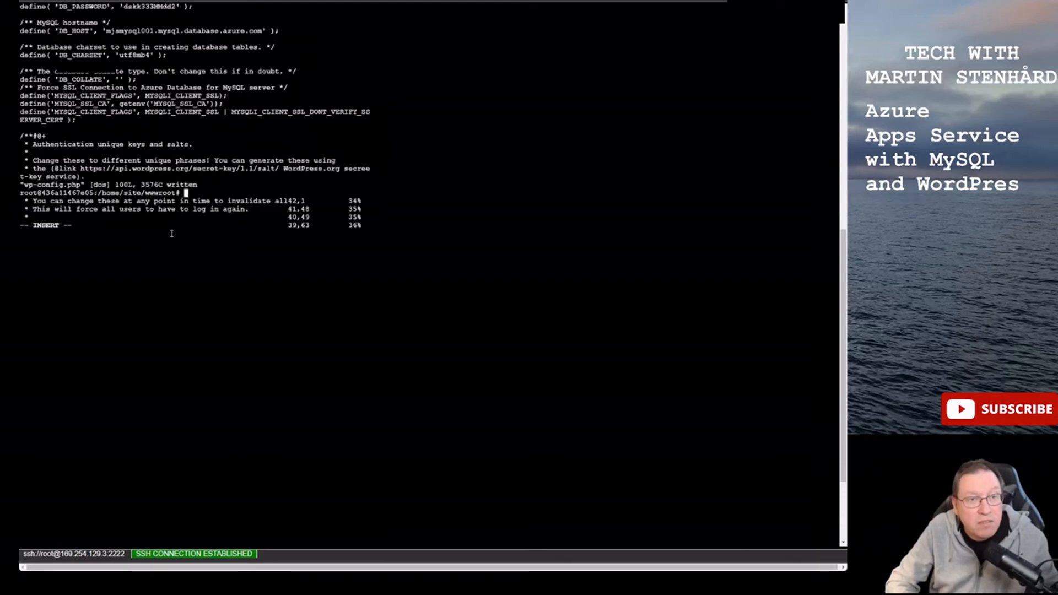
key(Return)
key(Return)
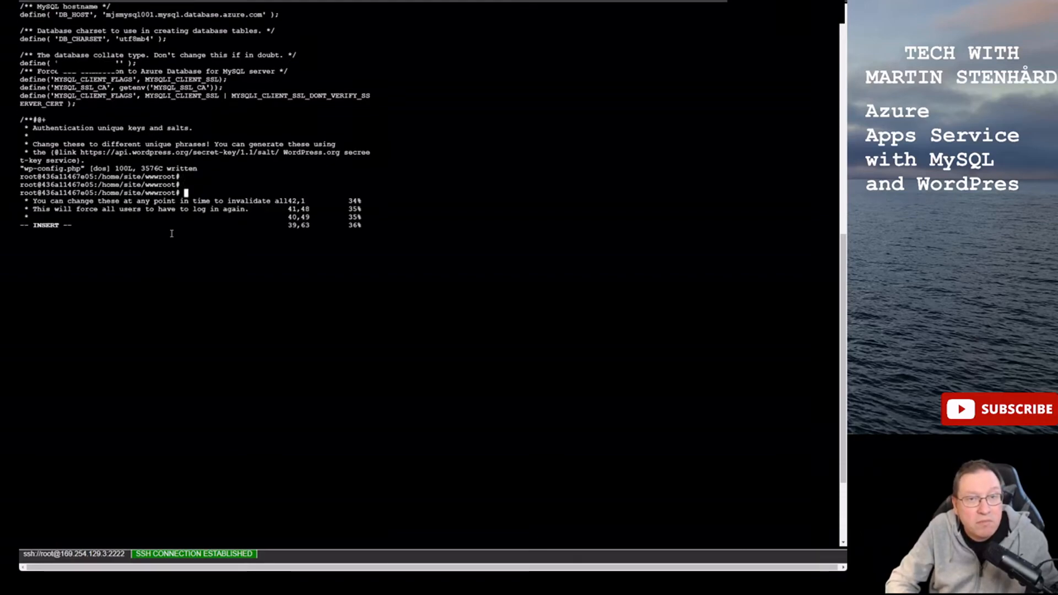
key(Up)
key(Return)
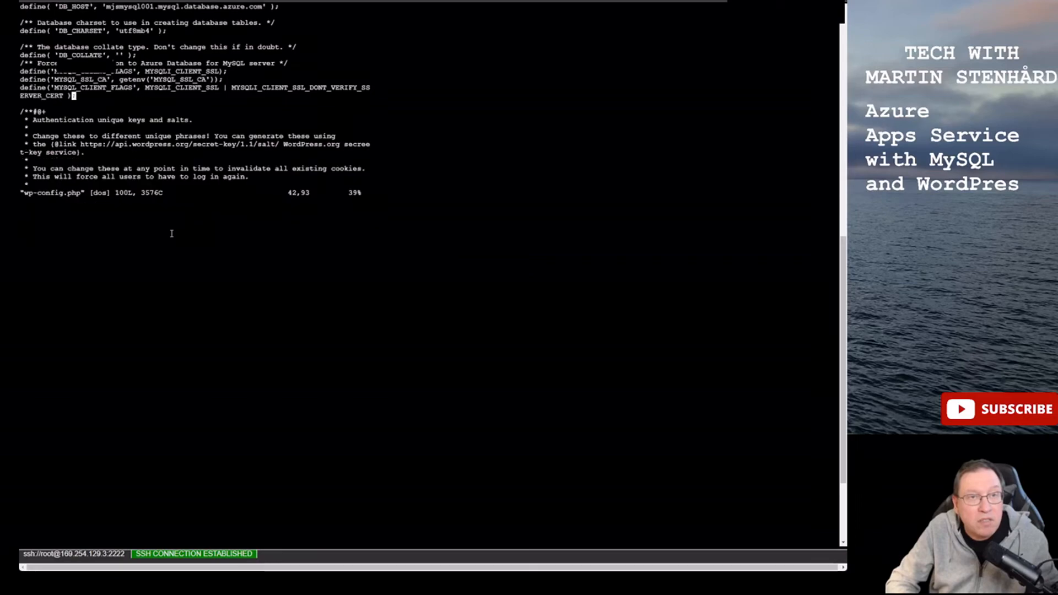
key(colon)
text(q)
key(Return)
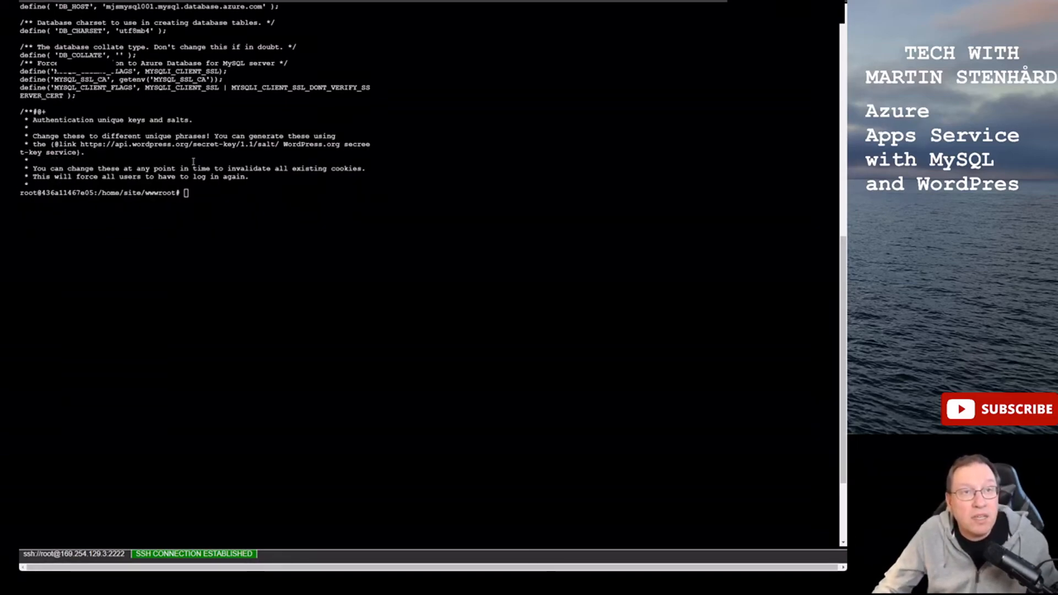
- Stop the mjs-webappWp web app from its Overview
click(221, 1)
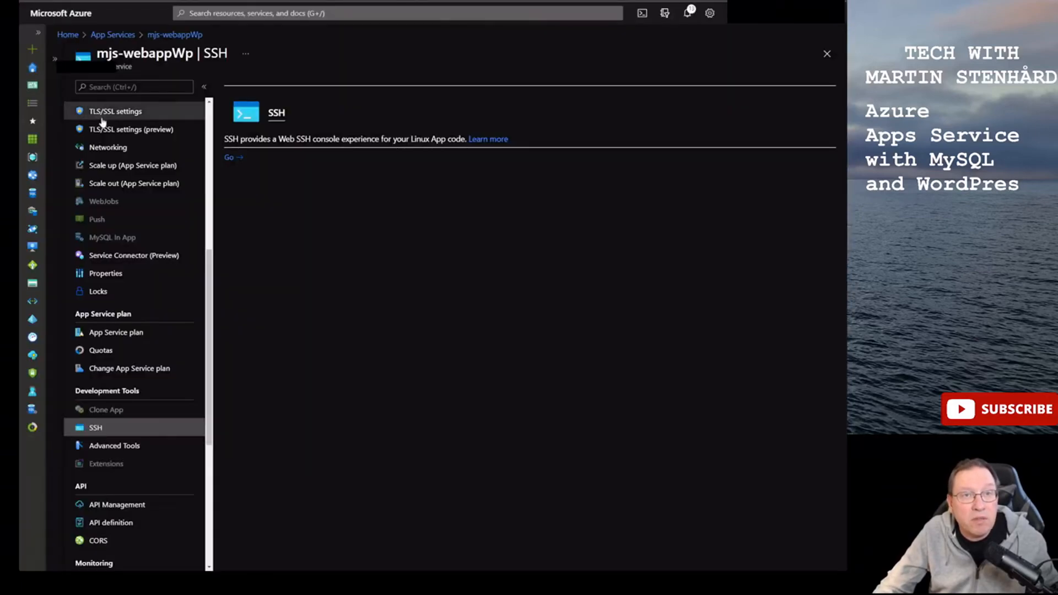
scroll(208, 131, up, 6)
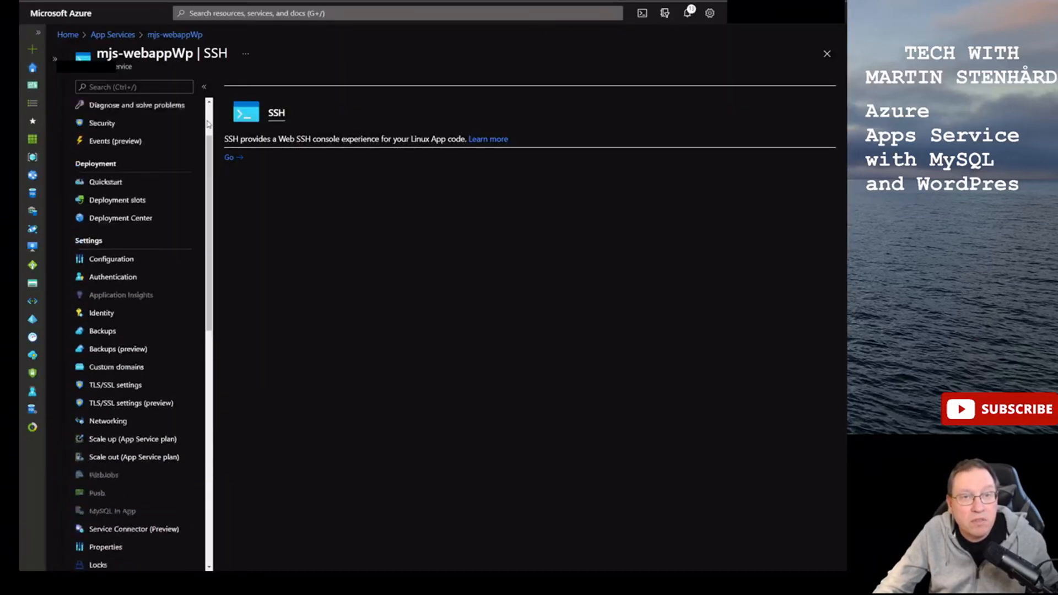
click(126, 110)
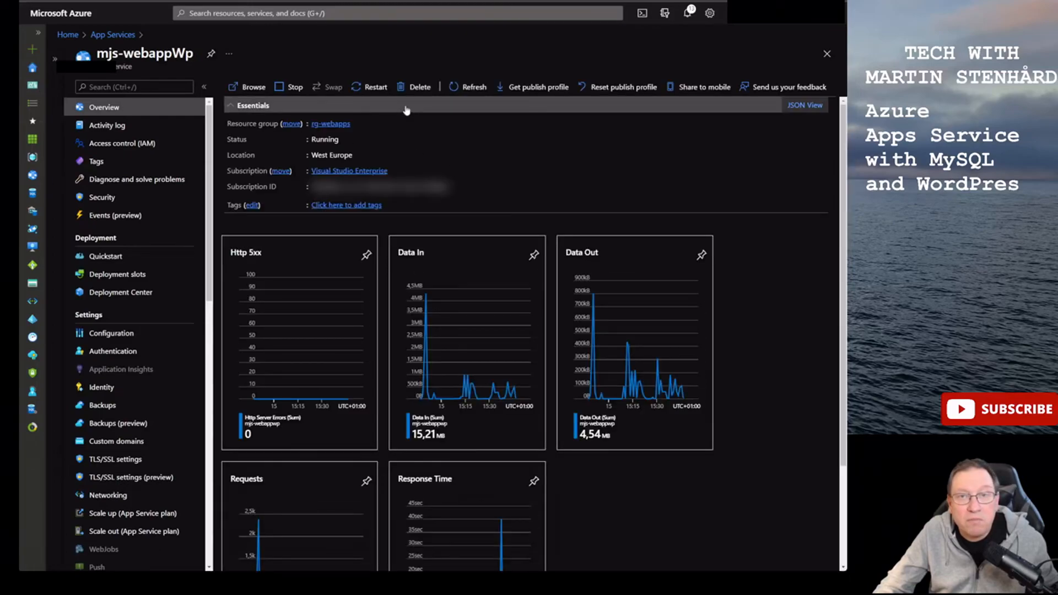
click(287, 87)
click(247, 147)
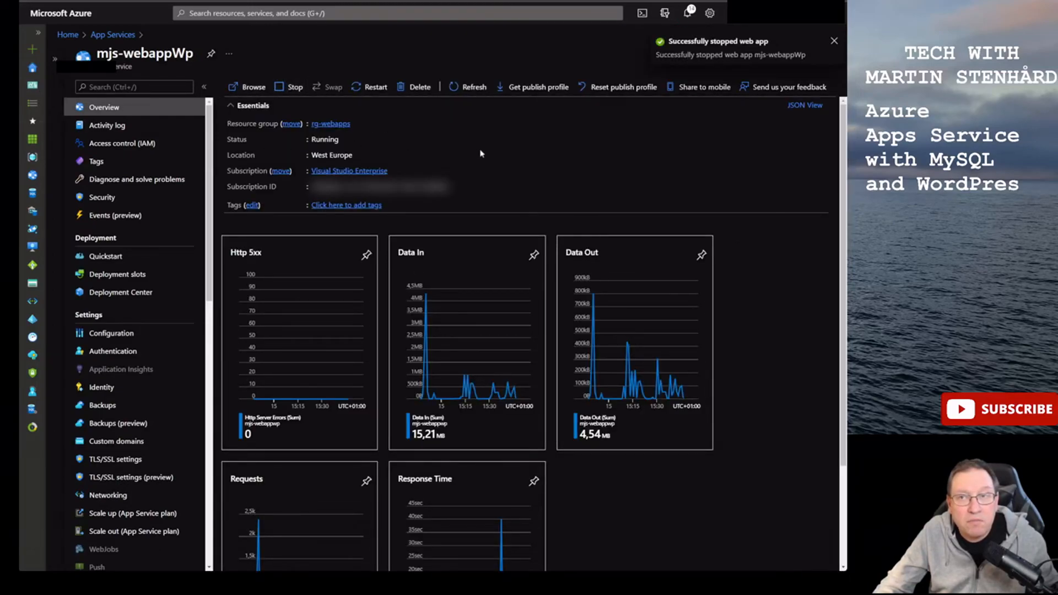
- Set require_secure_transport to ON in mjsmysql001's server parameters and save
click(68, 36)
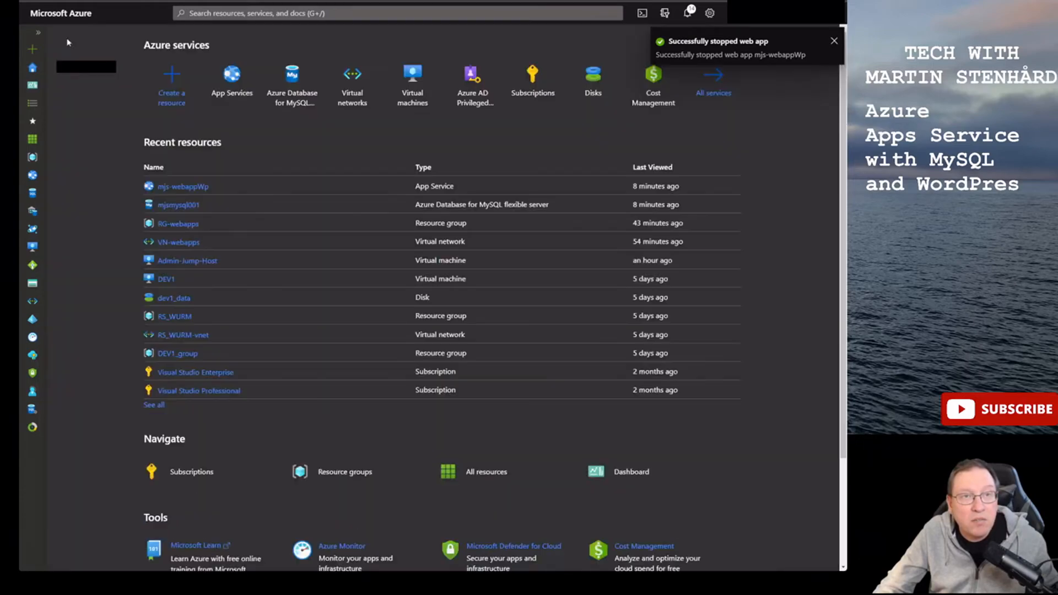
click(295, 91)
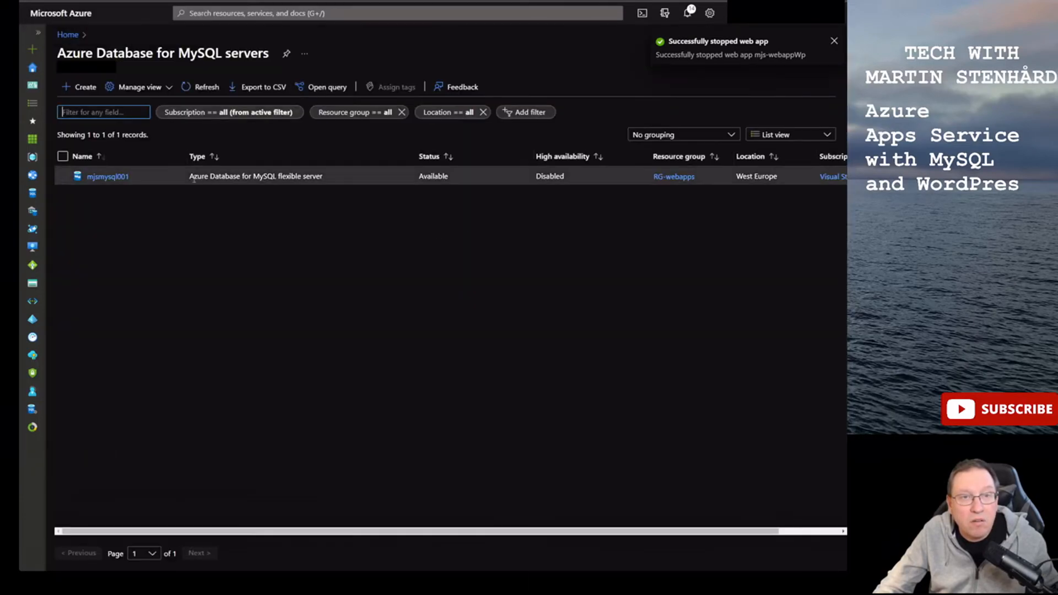
click(108, 176)
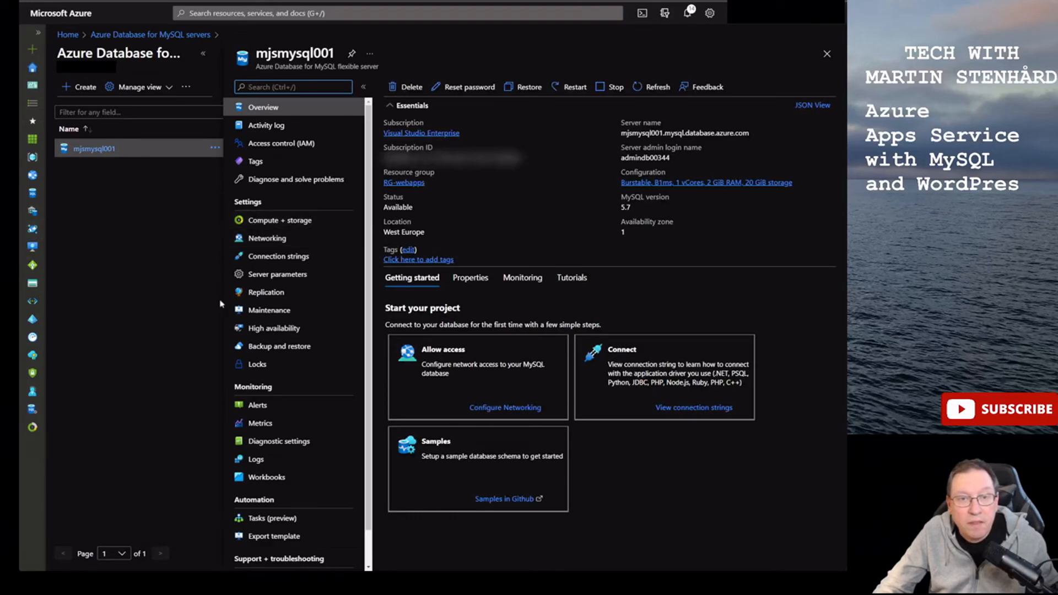
click(278, 275)
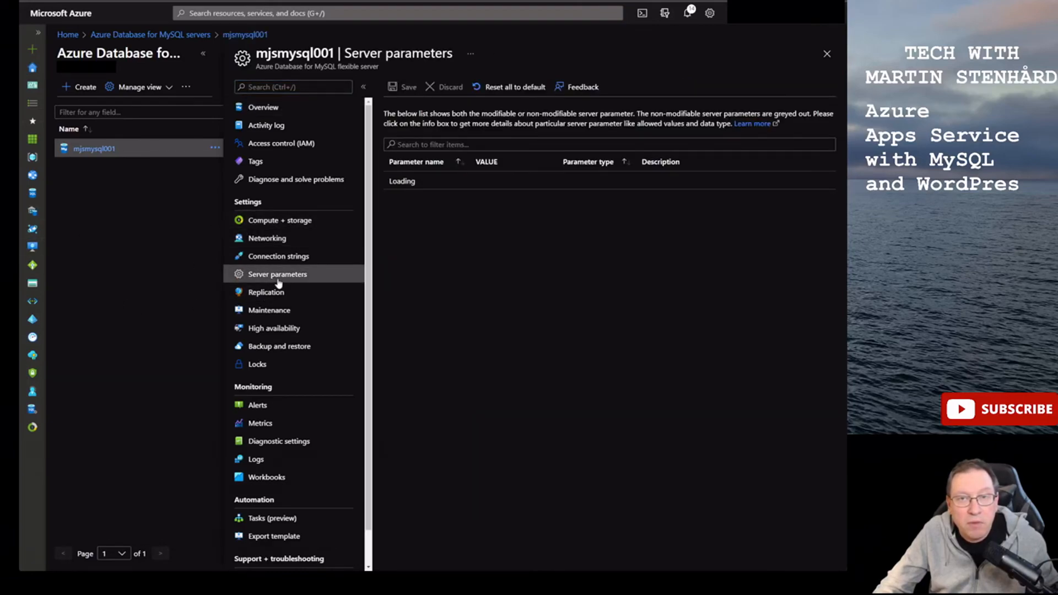
click(435, 145)
text(secure)
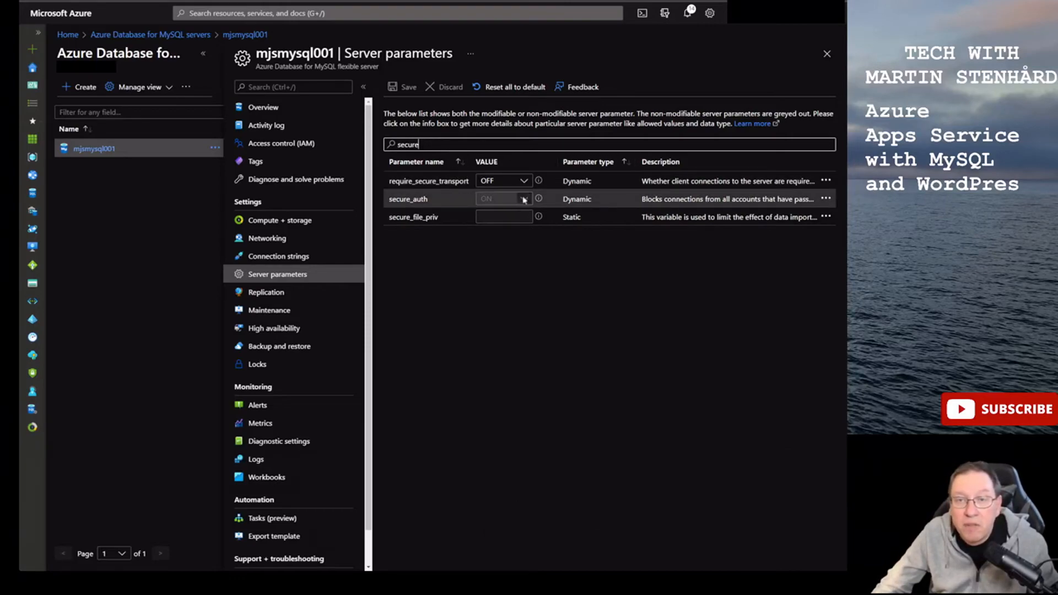
click(506, 182)
click(507, 208)
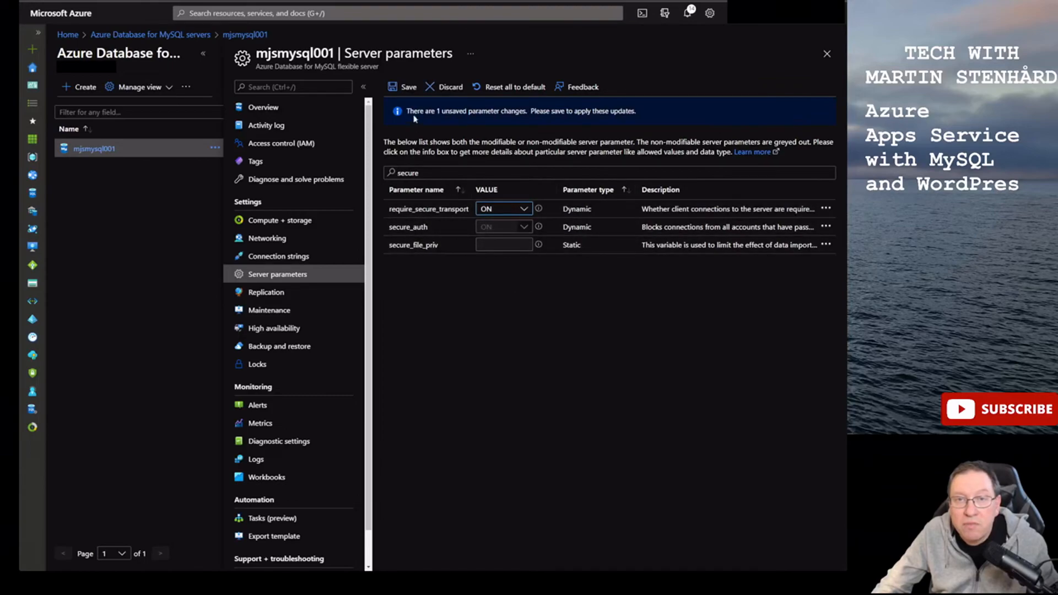
click(402, 89)
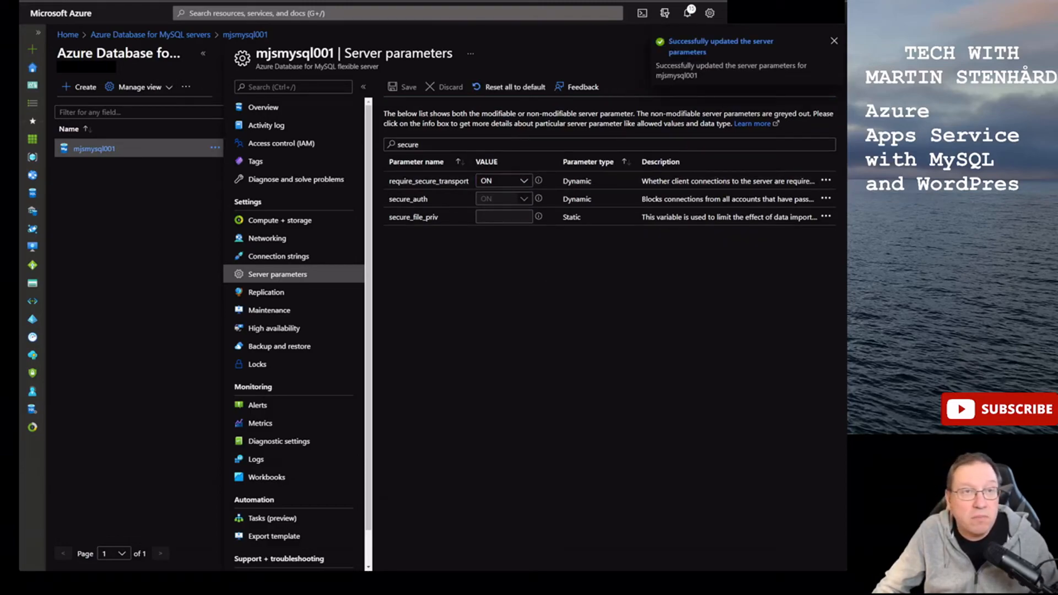
click(68, 35)
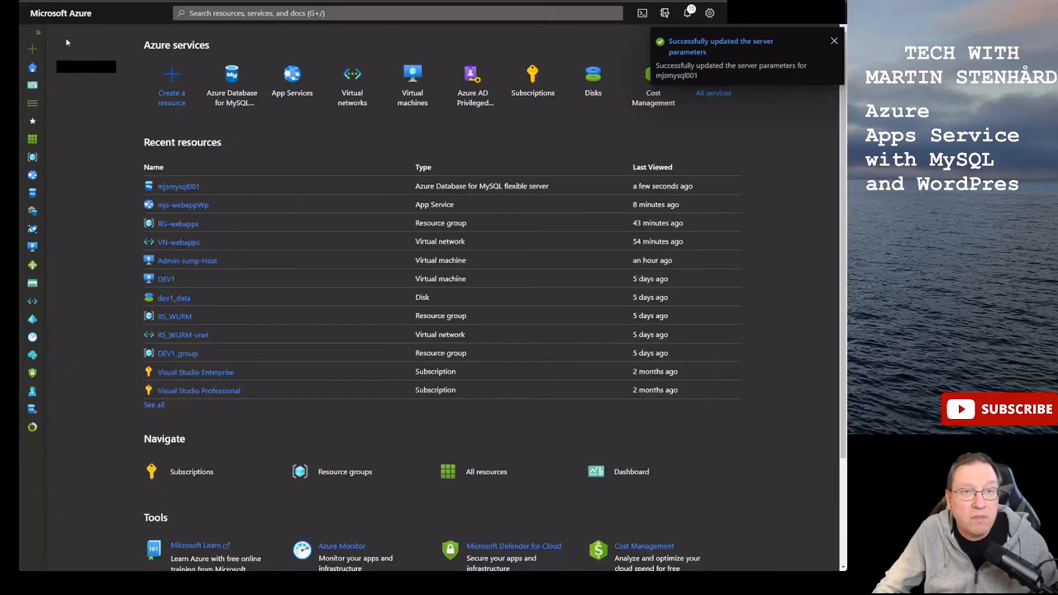
- Start mjs-webappWp from App Services and refresh its Overview to confirm it runs
click(290, 85)
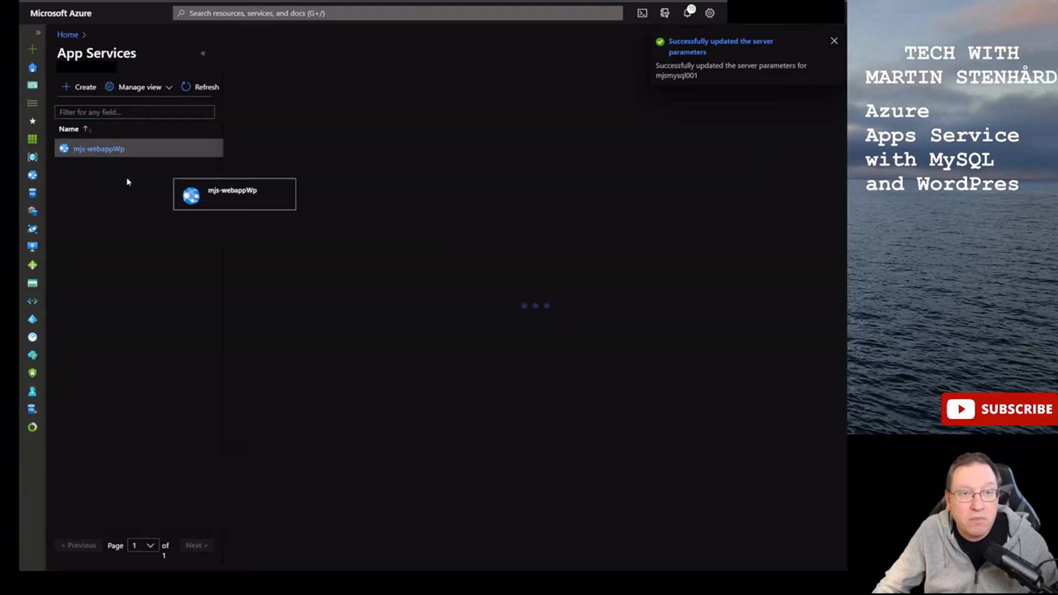
click(124, 178)
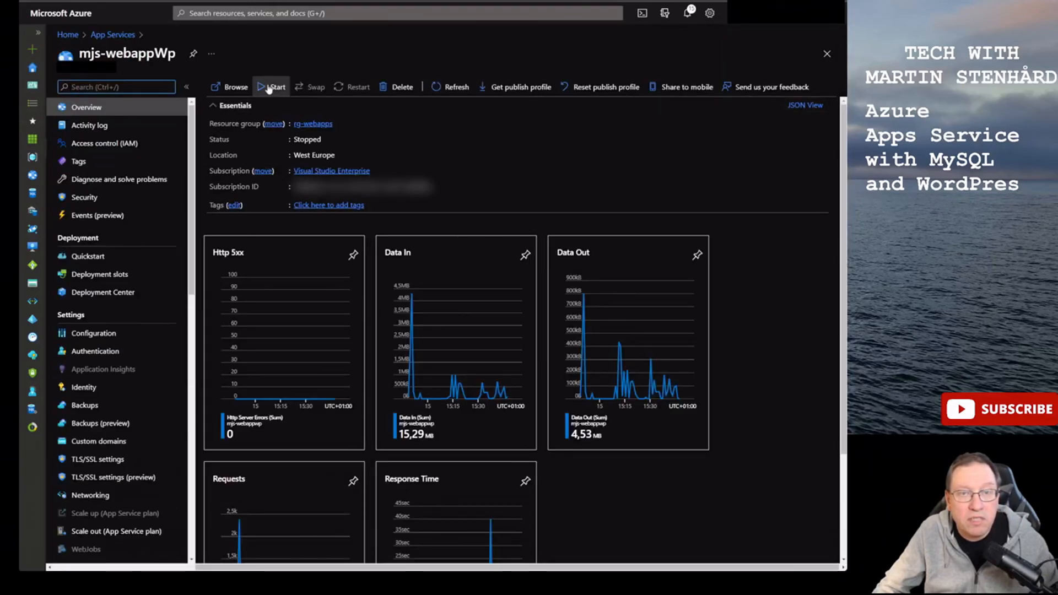
click(274, 87)
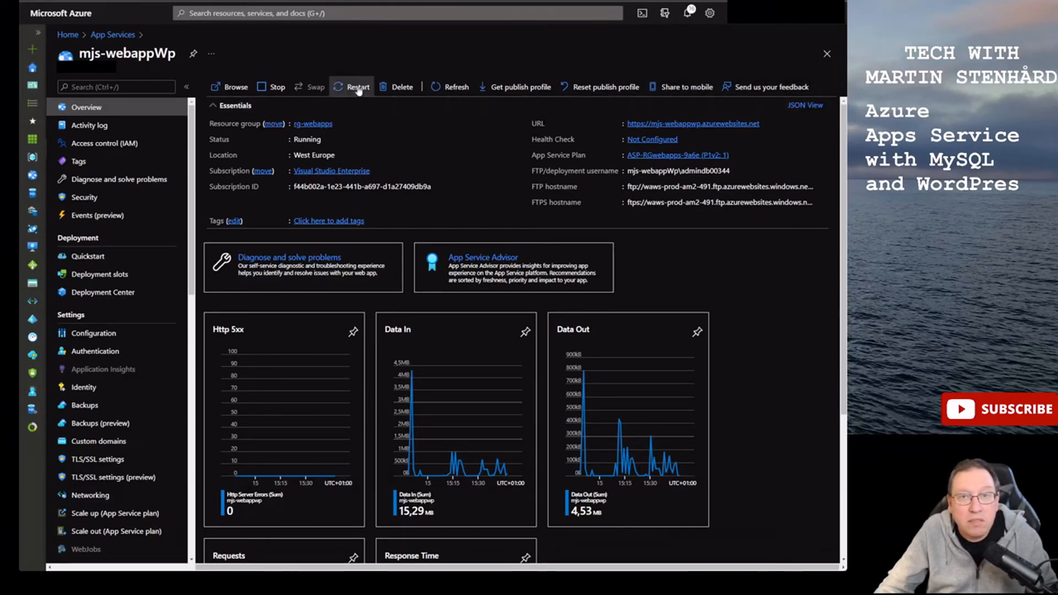
click(449, 87)
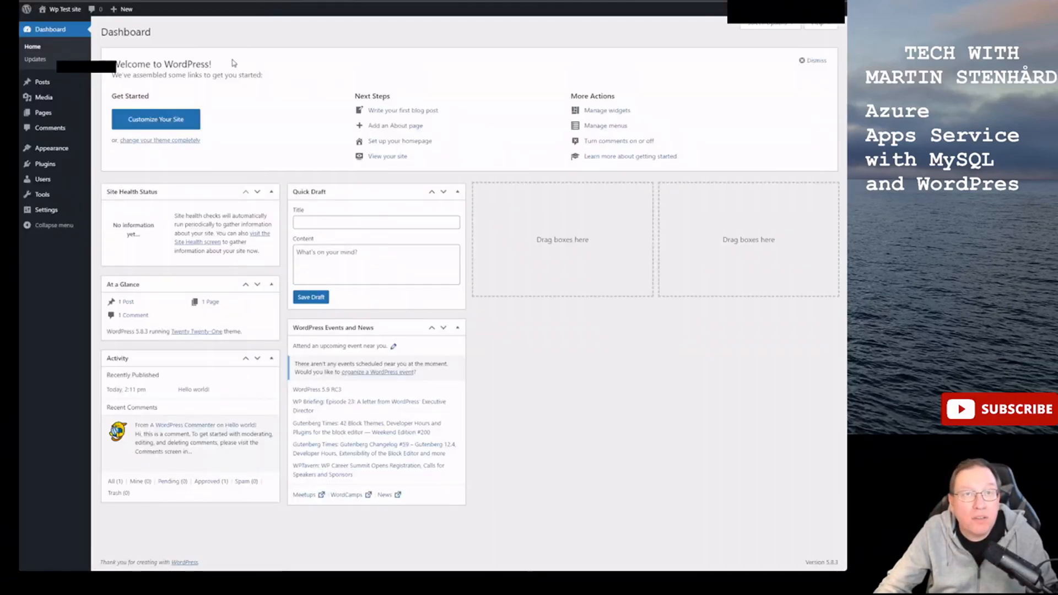
- Open the WordPress Users page from the admin sidebar, showing the single Administrator
click(62, 130)
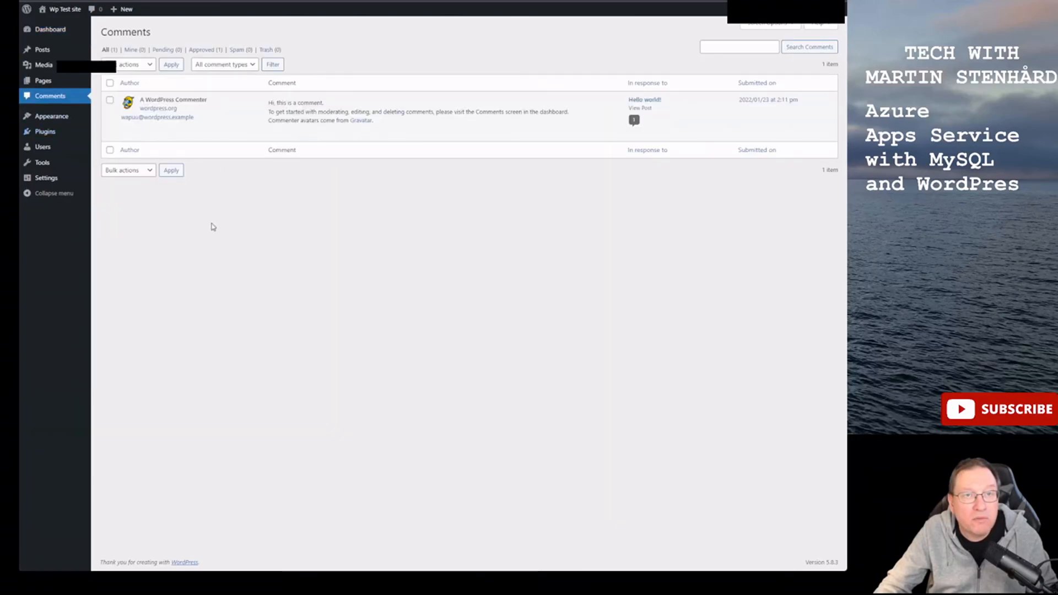
mouse_move(61, 127)
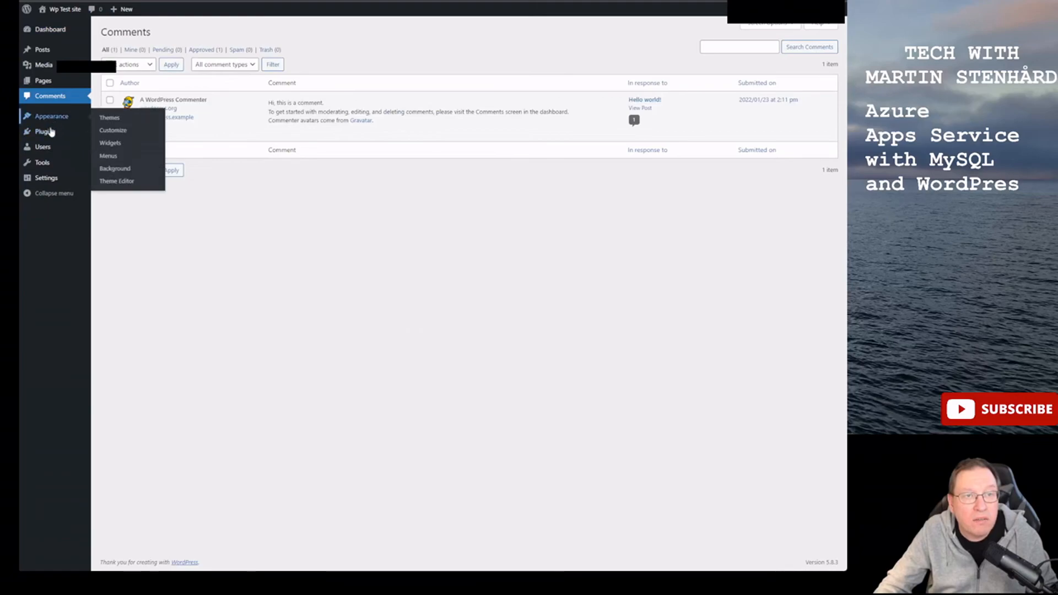
click(48, 154)
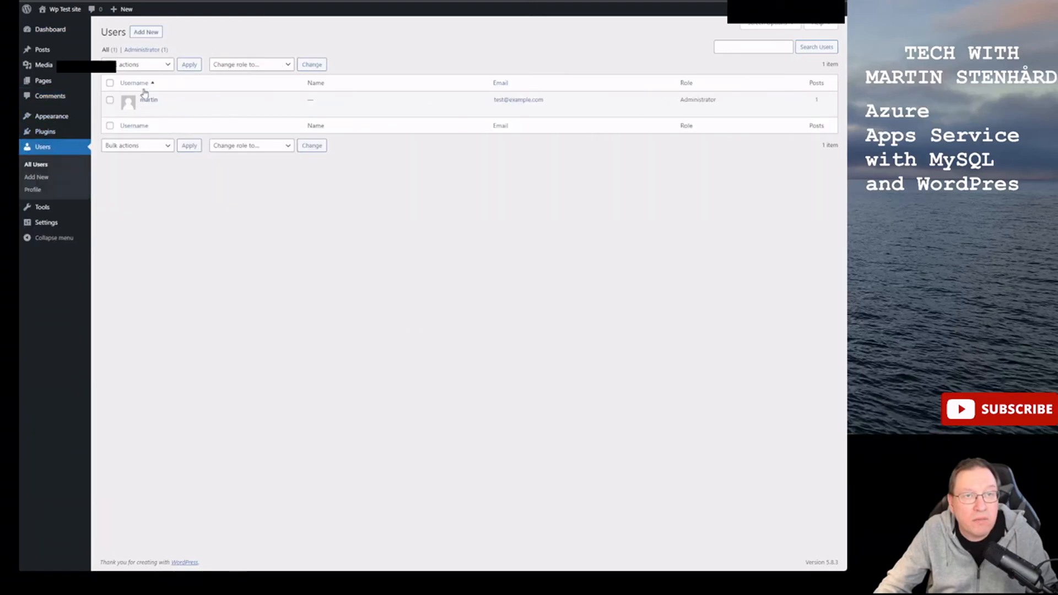
mouse_move(52, 35)
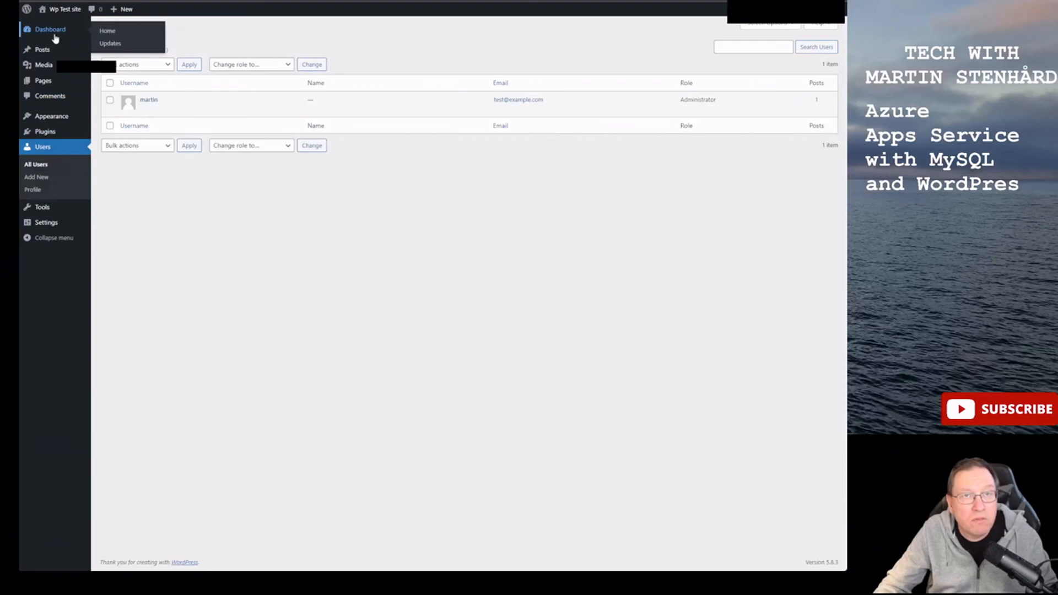